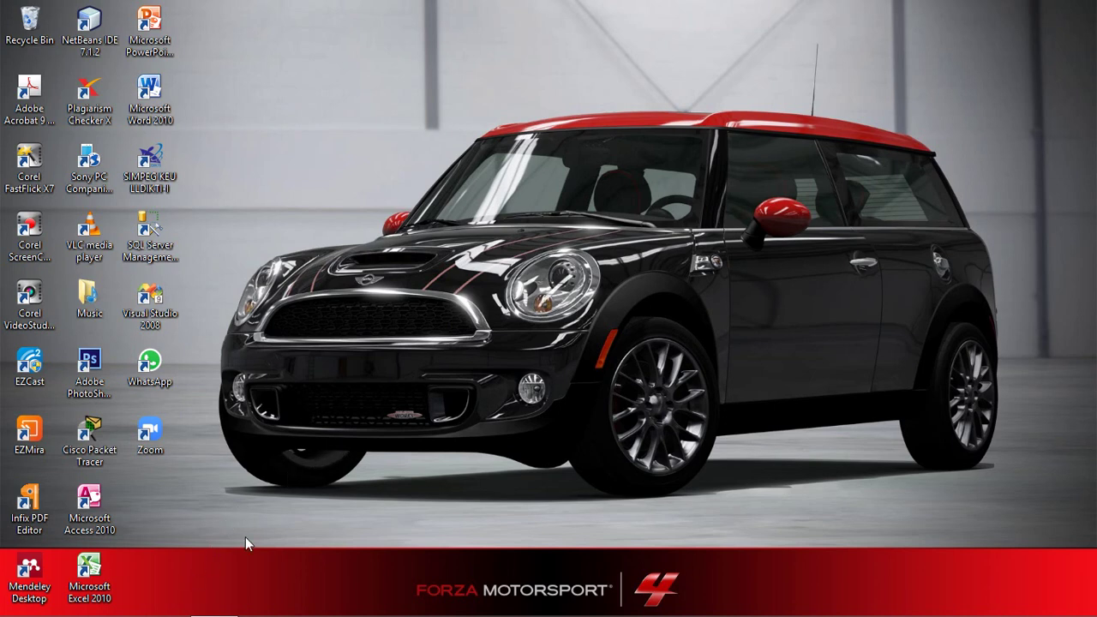
Open Mouse from the Start menu's Control Panel list.
{"action": "mouse_move", "coordinate": [26, 613]}
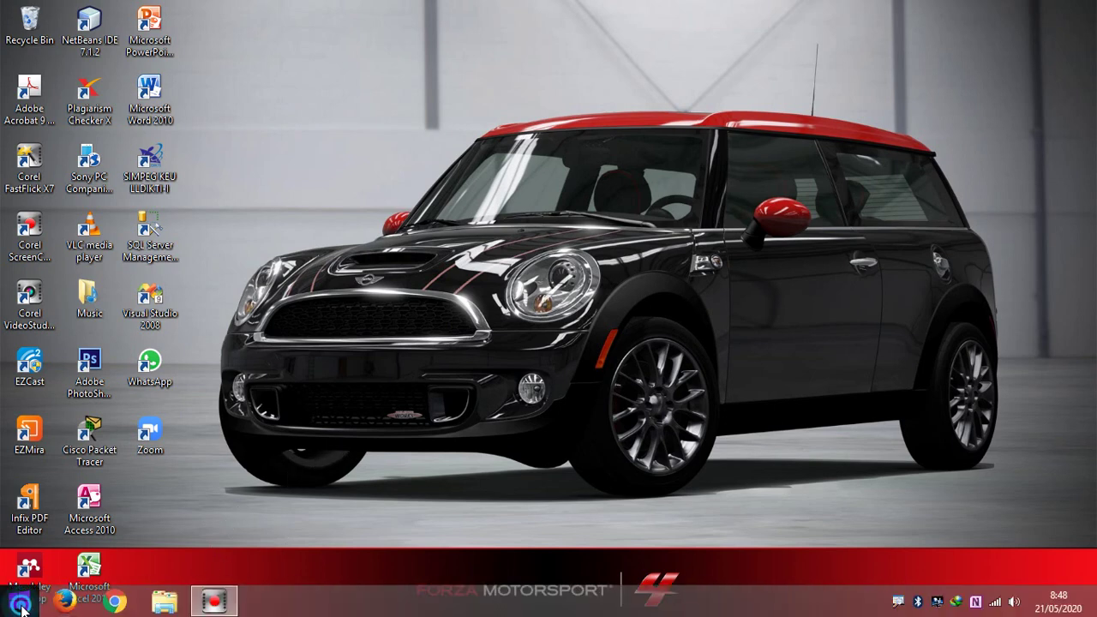
{"action": "left_click", "coordinate": [20, 607]}
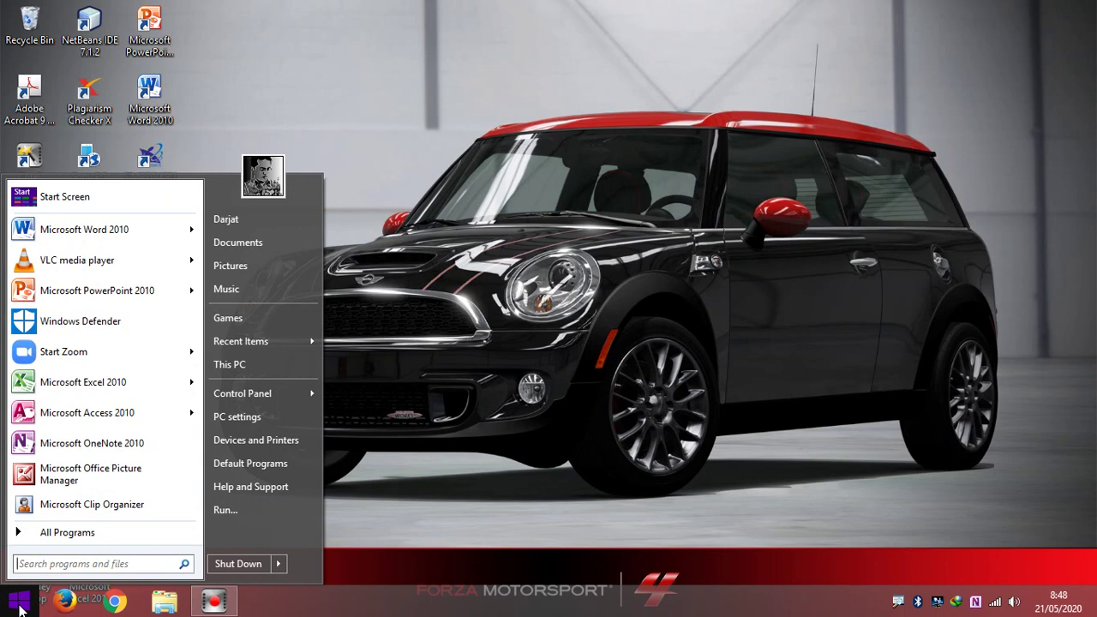
{"action": "mouse_move", "coordinate": [275, 394]}
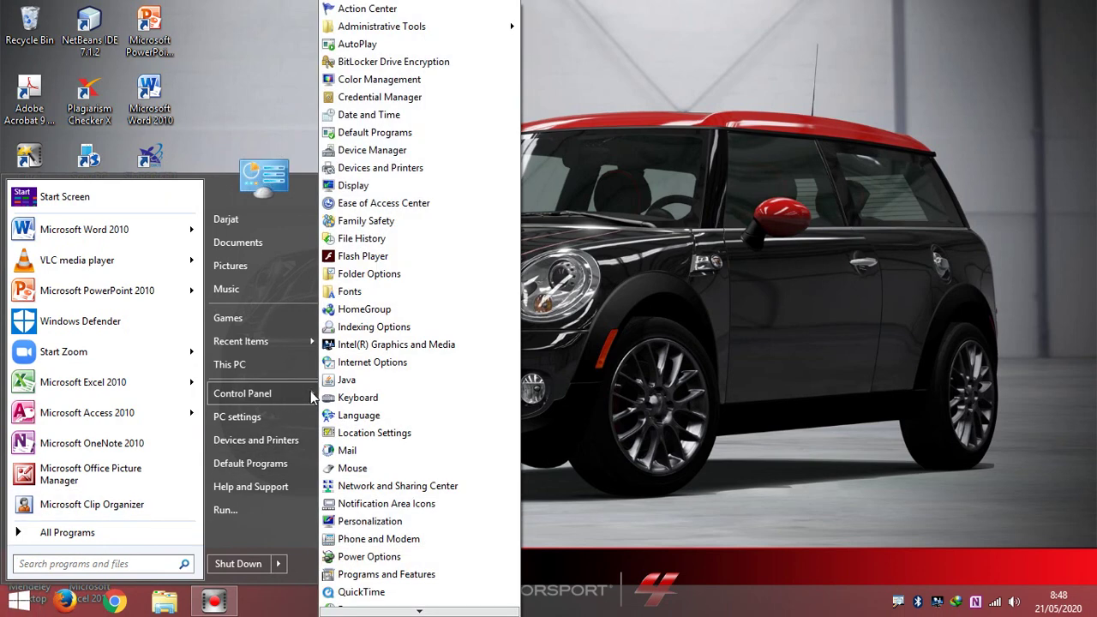
{"action": "scroll", "coordinate": [407, 311], "scroll_direction": "down", "scroll_amount": 2}
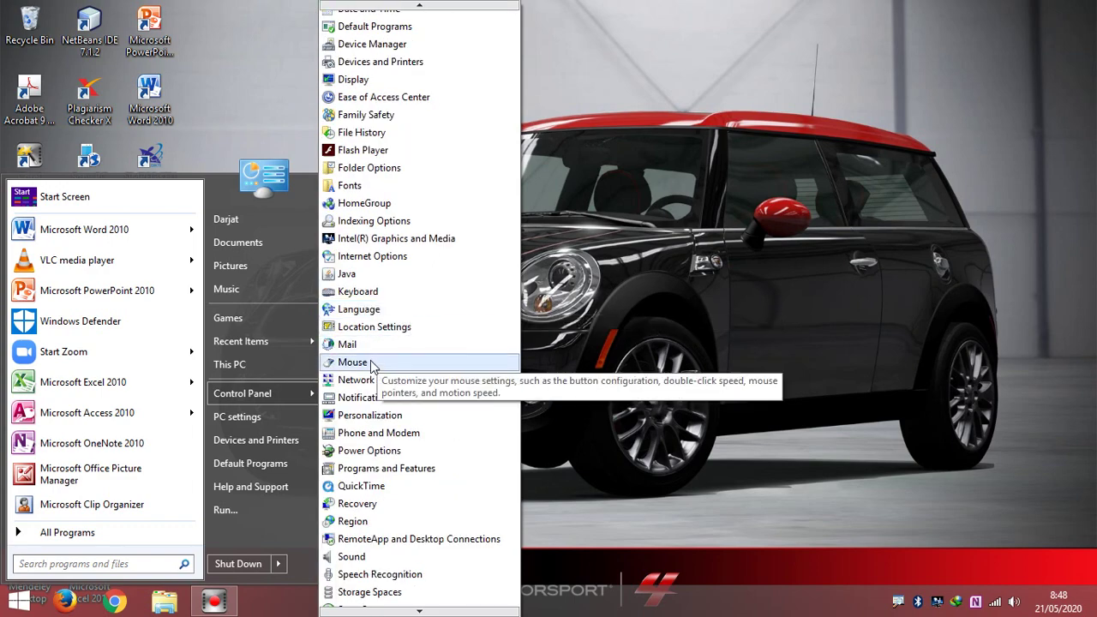
{"action": "left_click", "coordinate": [371, 363]}
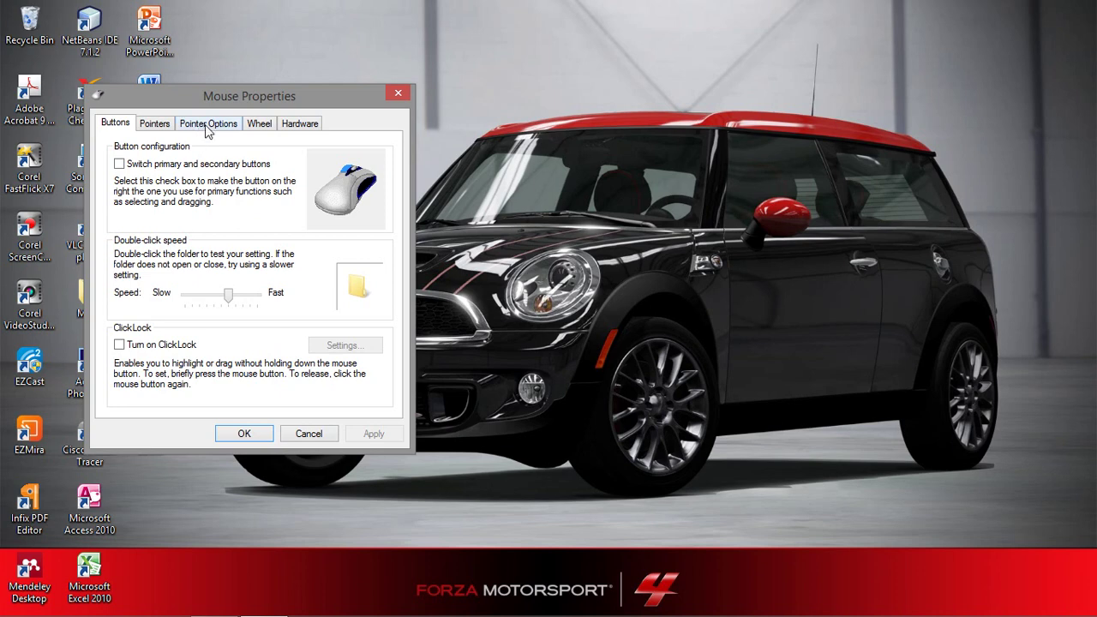
Drag the pointer speed slider to Slow, then return it to the middle of the scale.
{"action": "left_click", "coordinate": [207, 126]}
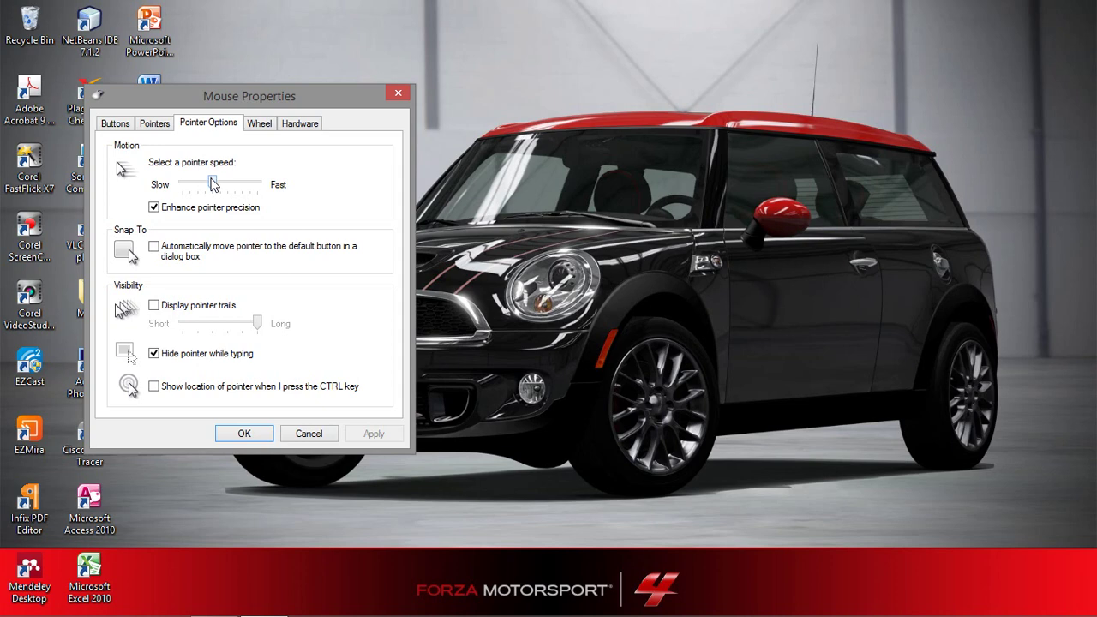
{"action": "left_click_drag", "start_coordinate": [213, 185], "coordinate": [182, 189]}
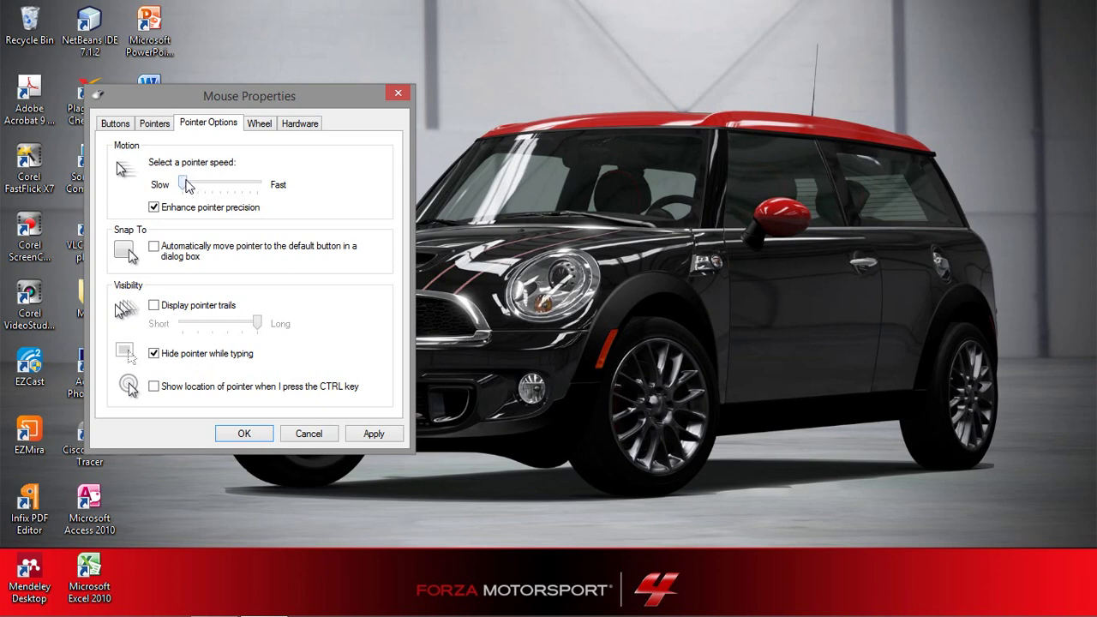
{"action": "left_click_drag", "start_coordinate": [189, 187], "coordinate": [274, 194]}
{"action": "left_click", "coordinate": [259, 180]}
{"action": "key", "text": "Left"}
{"action": "key", "text": "Left"}
{"action": "key", "text": "Left"}
{"action": "key", "text": "Left"}
{"action": "key", "text": "Left"}
{"action": "key", "text": "Left"}
Review the Buttons, Pointers and Pointer Options tabs, then confirm Mouse Properties with OK.
{"action": "left_click", "coordinate": [114, 125]}
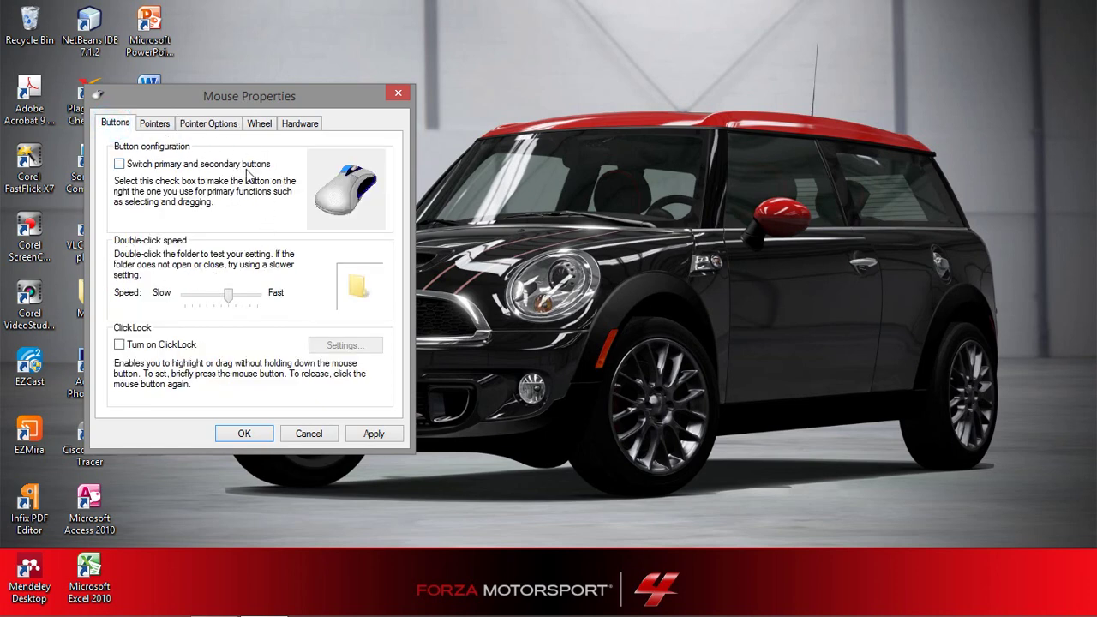
{"action": "left_click", "coordinate": [158, 125]}
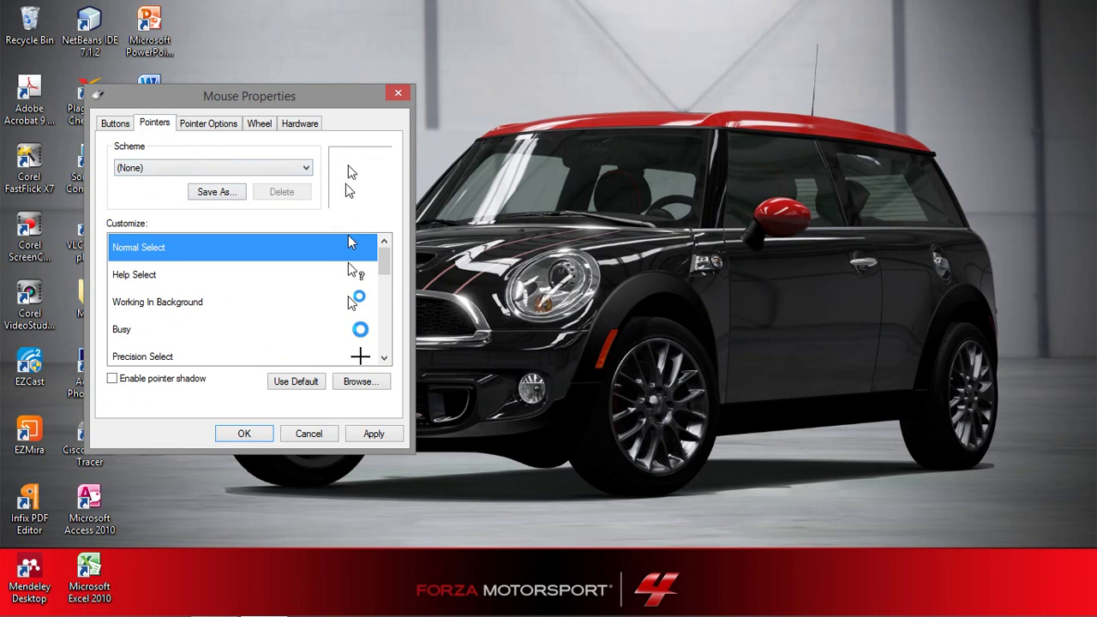
{"action": "left_click", "coordinate": [222, 128]}
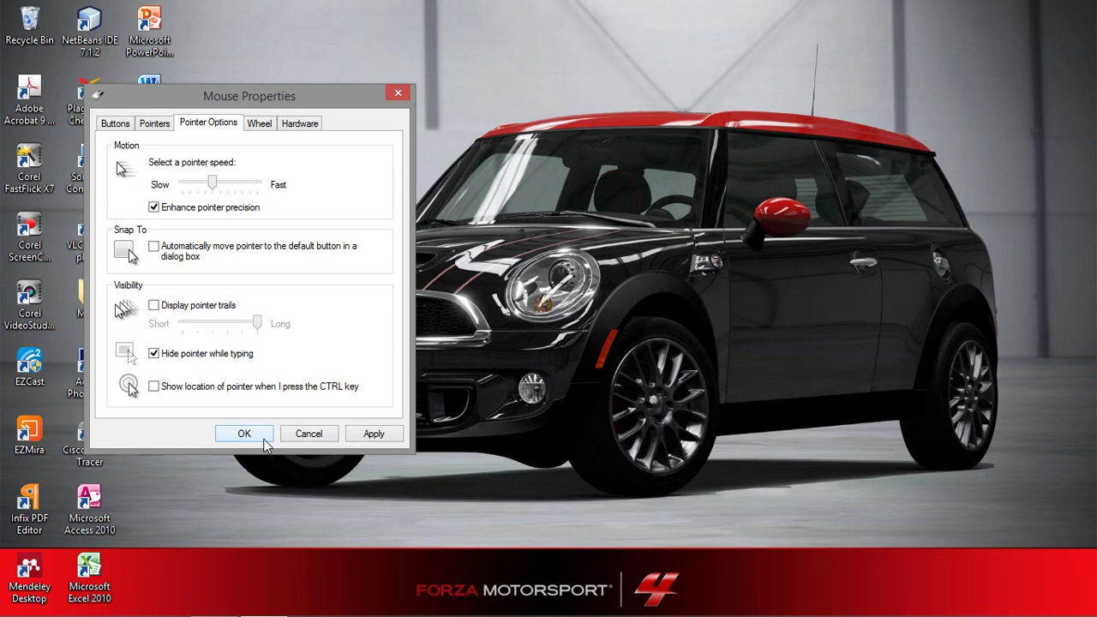
{"action": "left_click", "coordinate": [265, 441]}
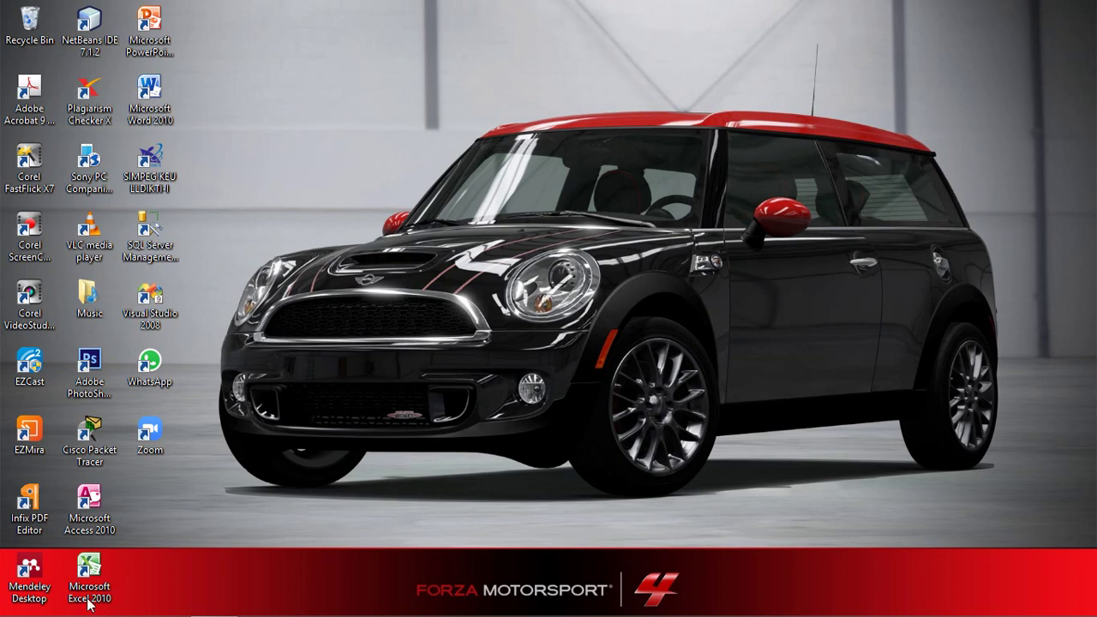
Open Region from the Start menu's Control Panel list.
{"action": "mouse_move", "coordinate": [82, 615]}
{"action": "left_click", "coordinate": [21, 602]}
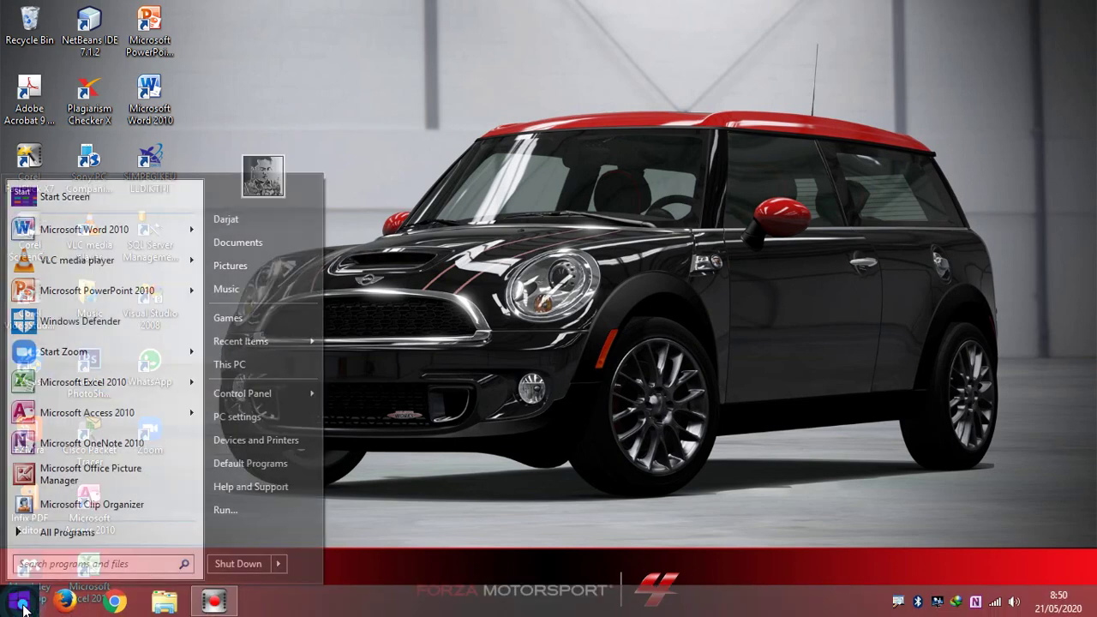
{"action": "mouse_move", "coordinate": [263, 396]}
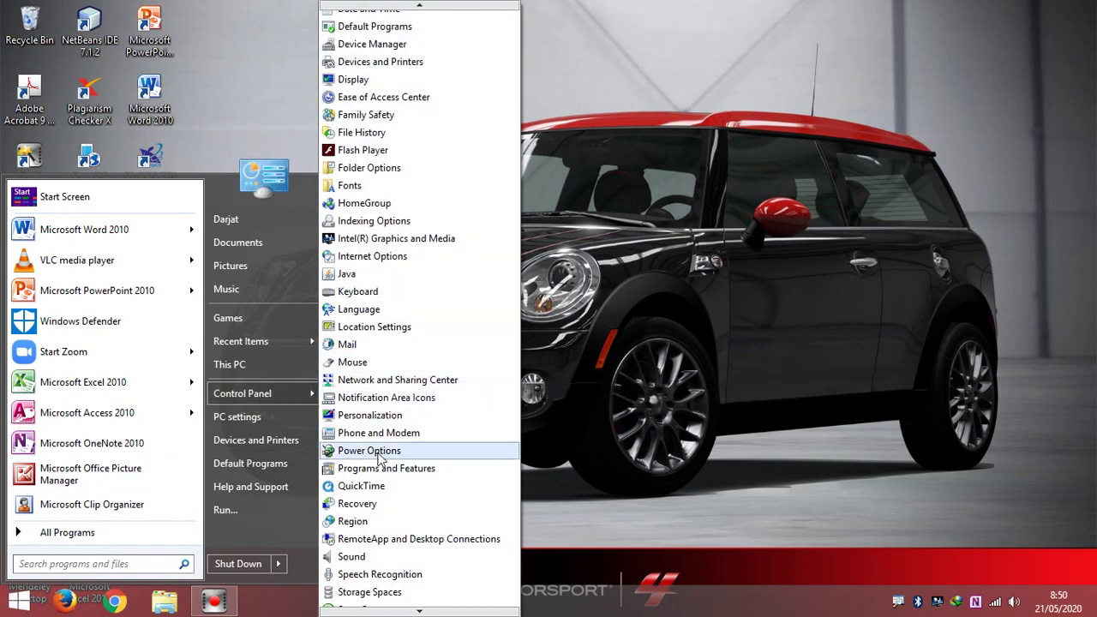
{"action": "left_click", "coordinate": [361, 524]}
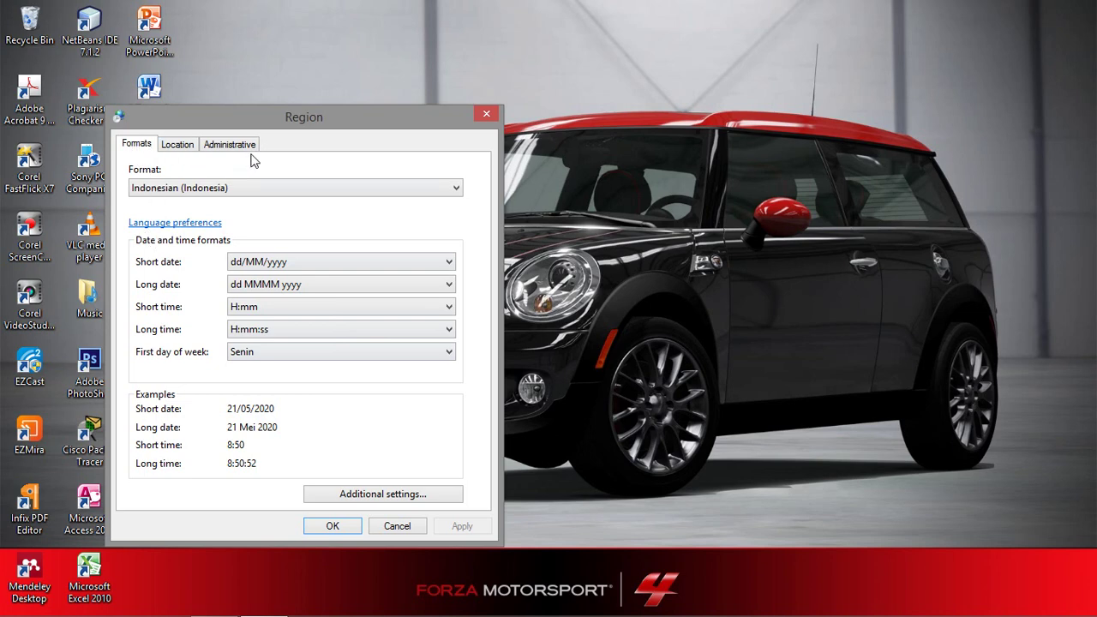
{"action": "left_click", "coordinate": [295, 188]}
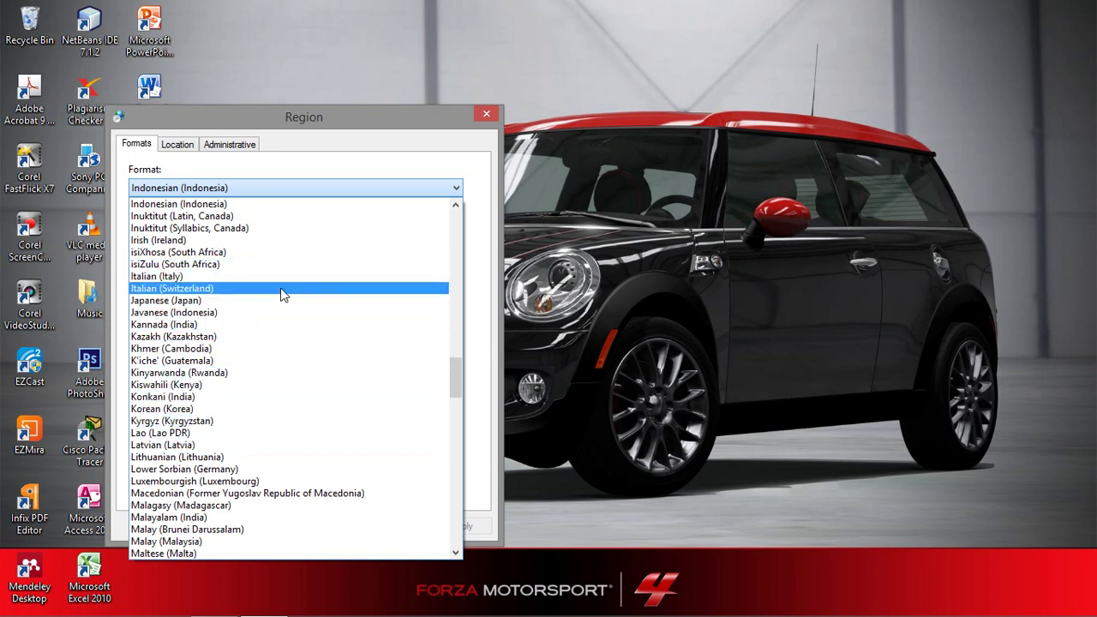
{"action": "scroll", "coordinate": [283, 294], "scroll_direction": "down", "scroll_amount": 3}
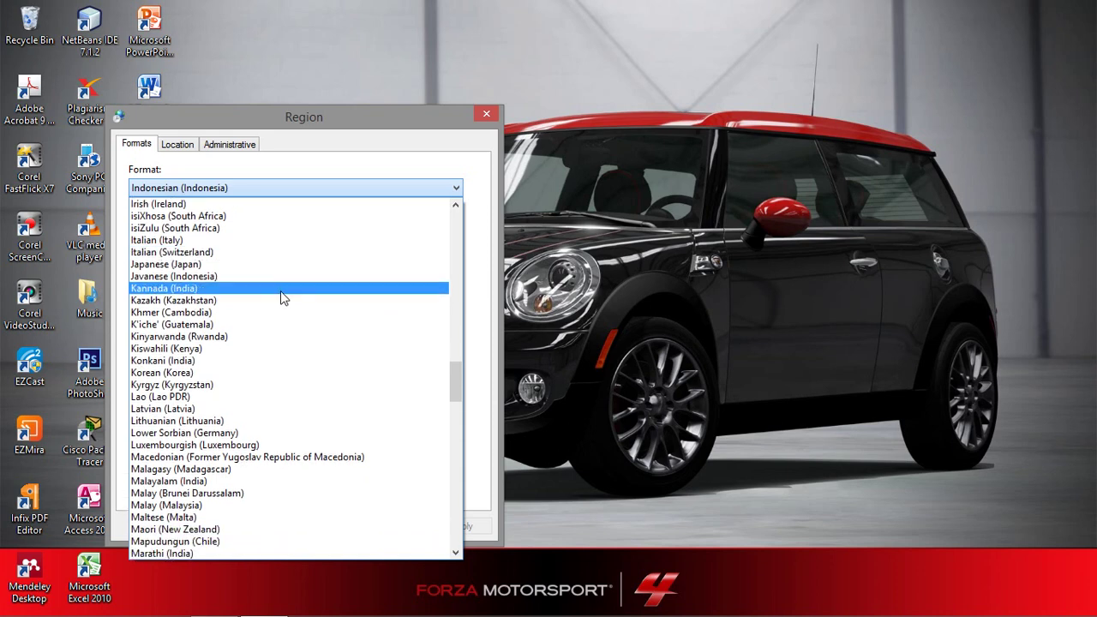
{"action": "scroll", "coordinate": [280, 304], "scroll_direction": "up", "scroll_amount": 3}
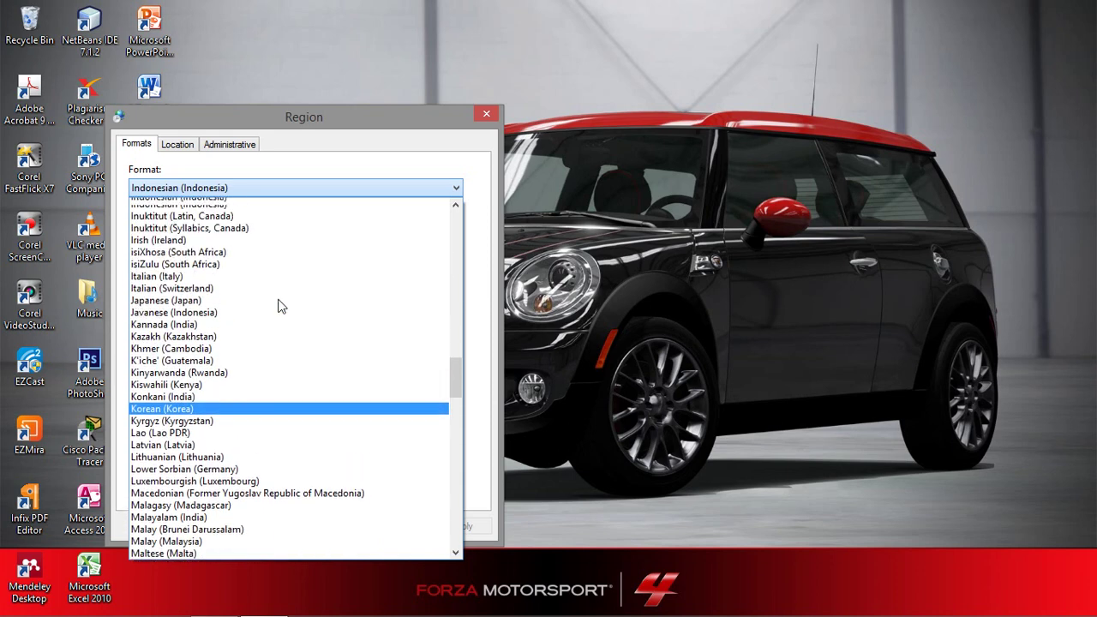
{"action": "left_click", "coordinate": [315, 187]}
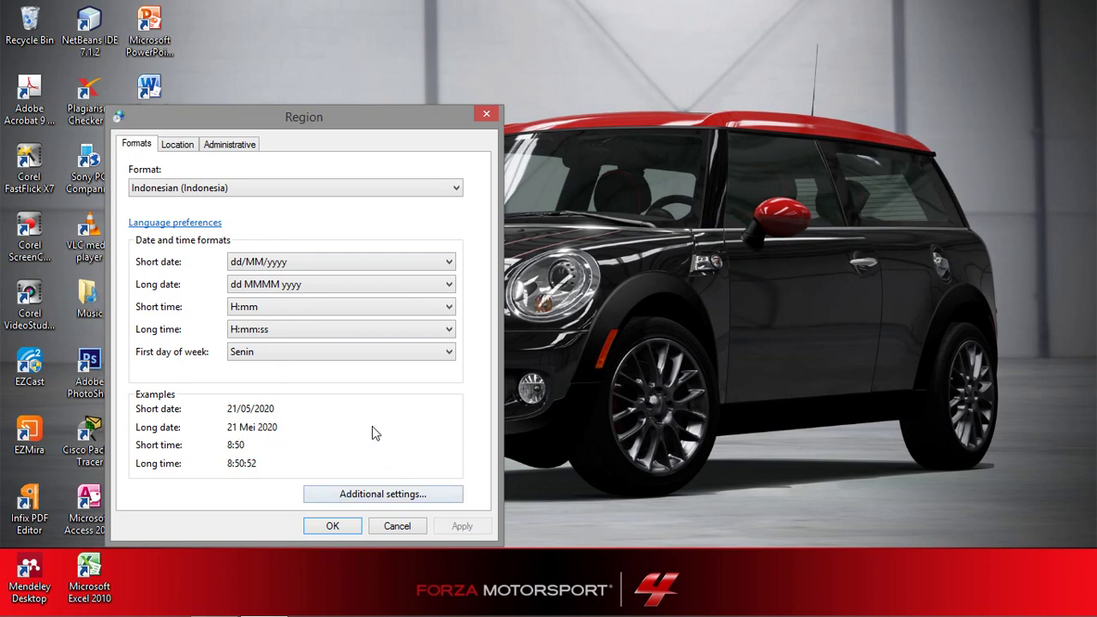
In Additional settings, check the decimal symbol choices and view the Currency, Time and Date formats unchanged.
{"action": "left_click", "coordinate": [383, 495]}
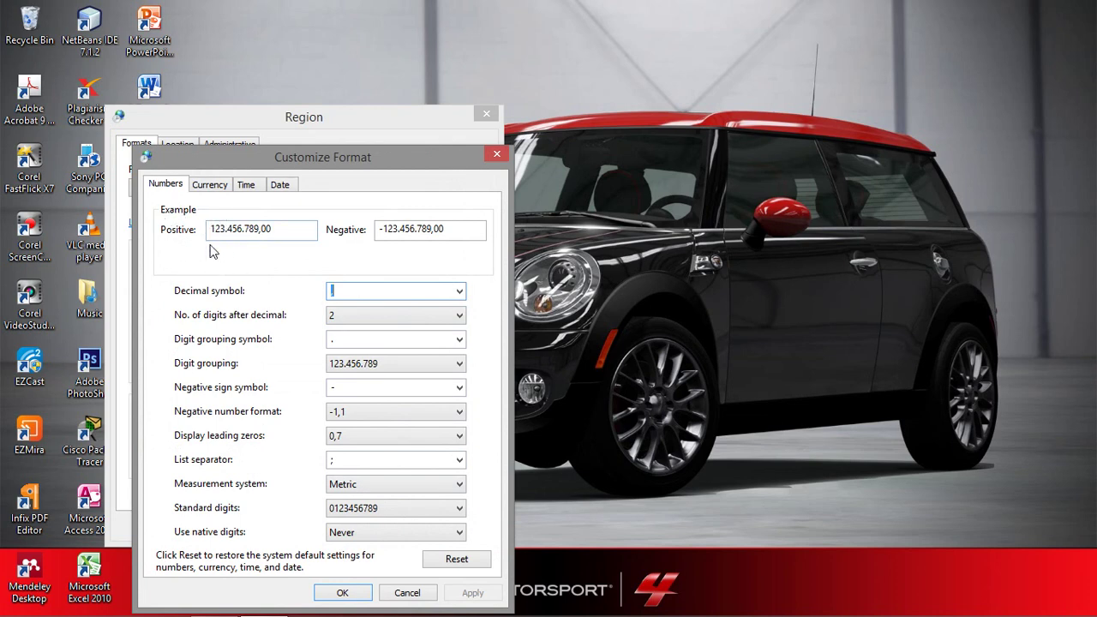
{"action": "left_click", "coordinate": [459, 291]}
{"action": "left_click", "coordinate": [461, 293]}
{"action": "left_click", "coordinate": [210, 185]}
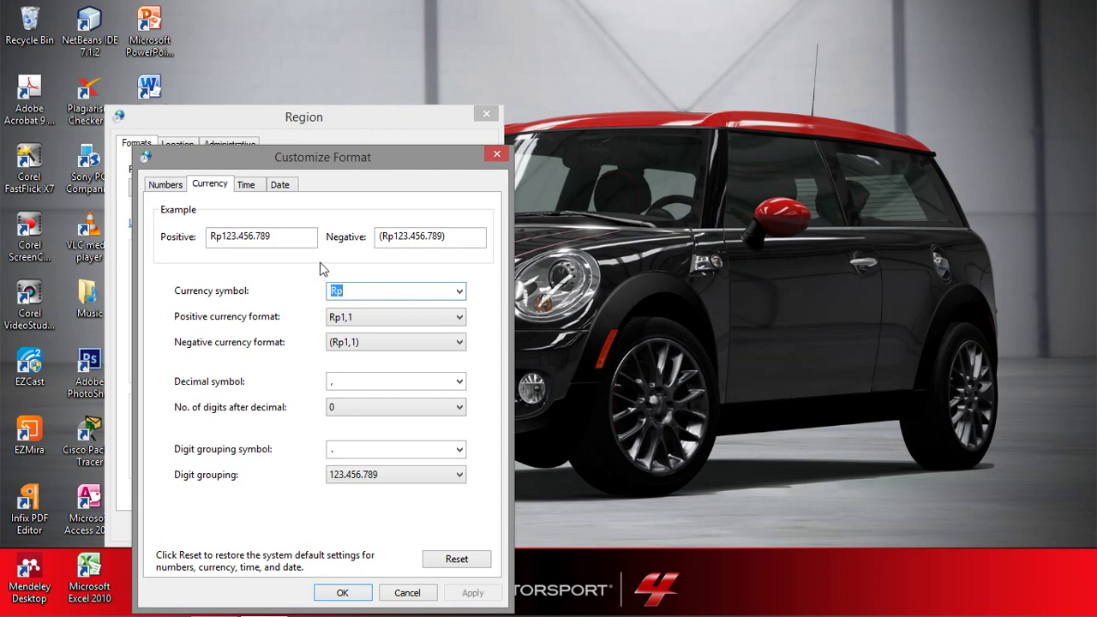
{"action": "left_click", "coordinate": [250, 190]}
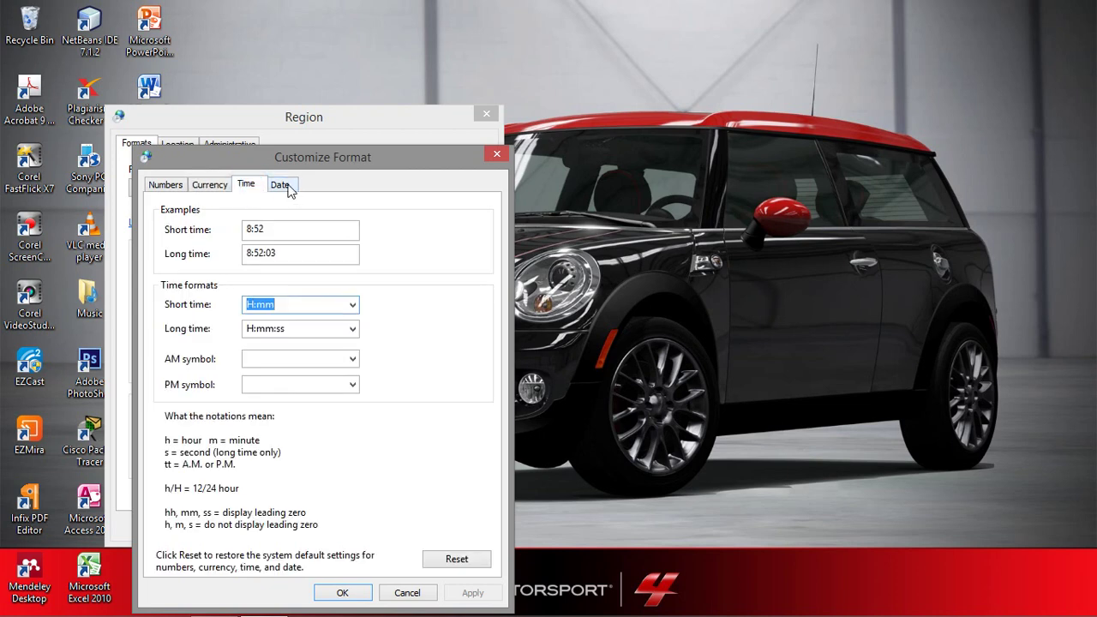
{"action": "left_click", "coordinate": [282, 185]}
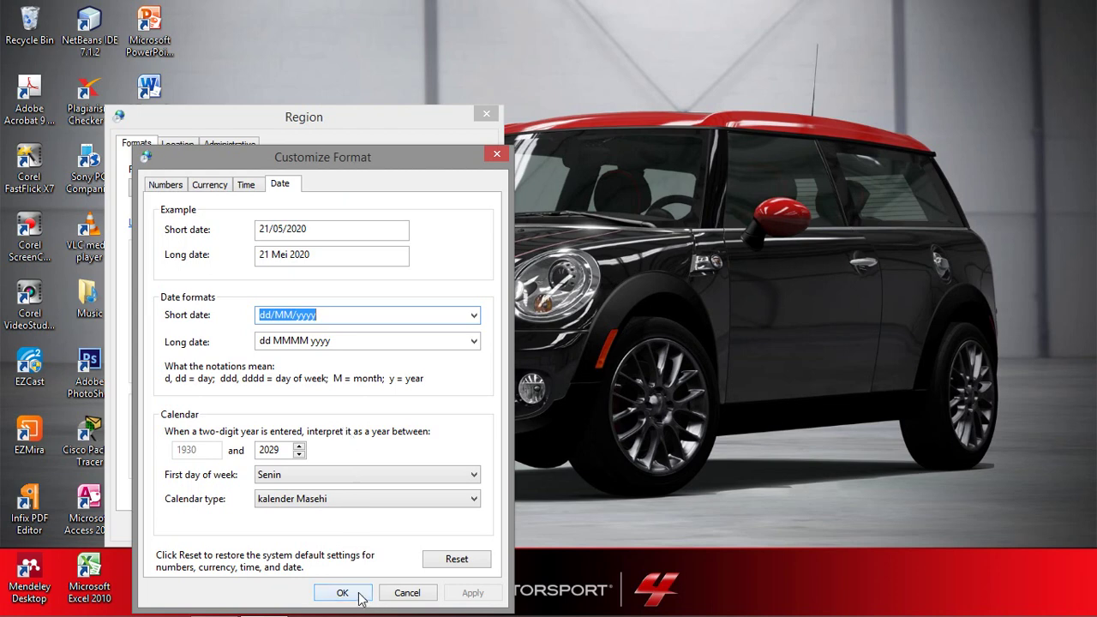
Return to the Numbers tab and close both format dialogs with OK.
{"action": "left_click", "coordinate": [207, 185]}
{"action": "left_click", "coordinate": [174, 189]}
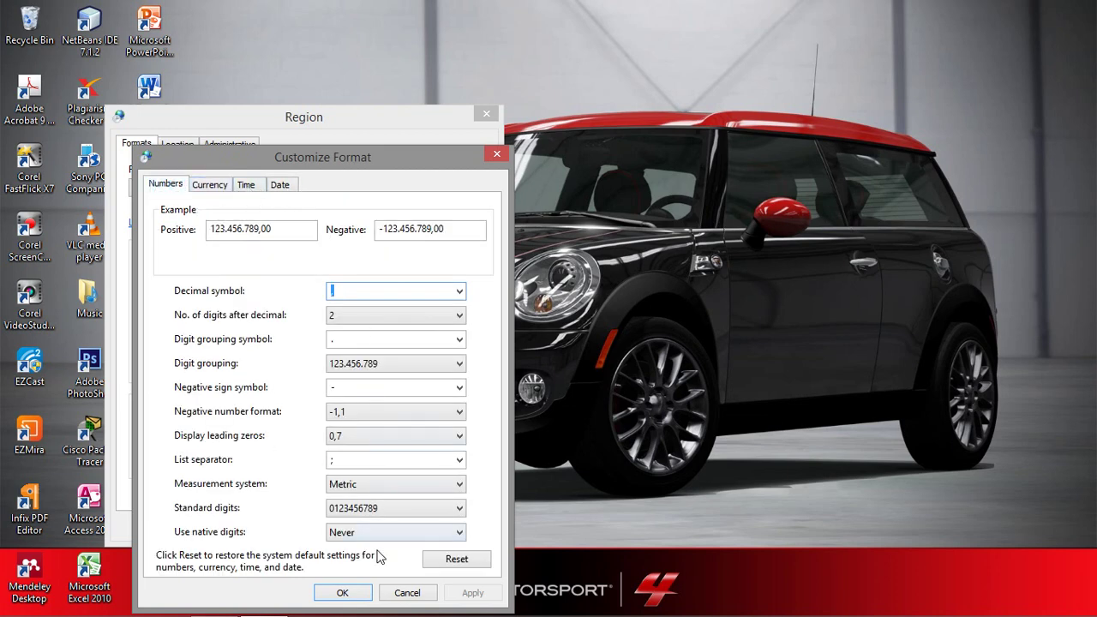
{"action": "left_click", "coordinate": [344, 594]}
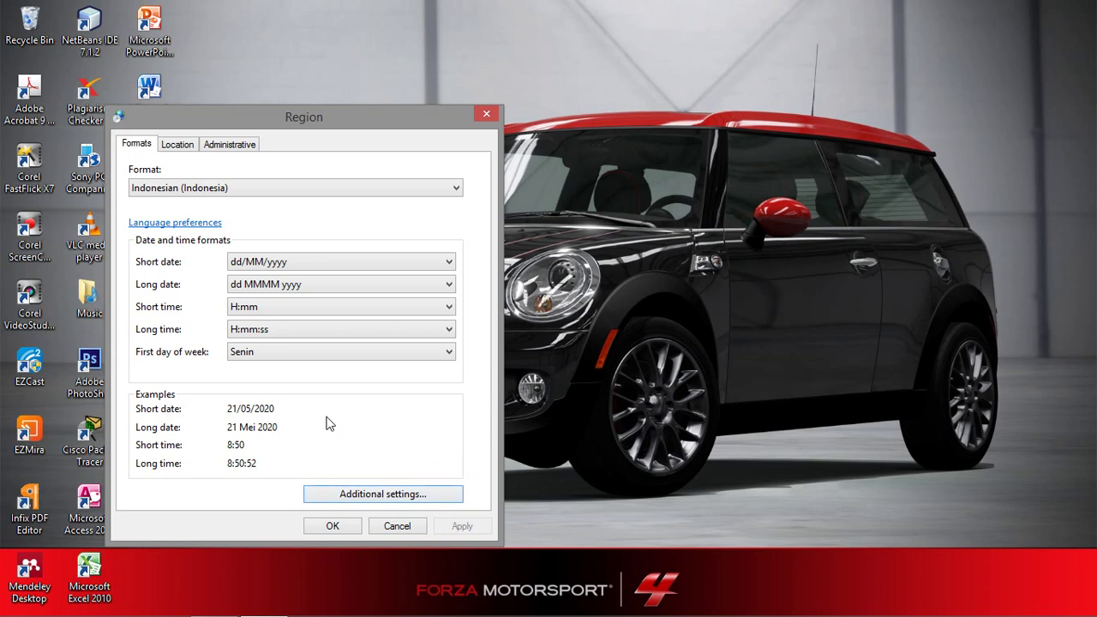
{"action": "left_click", "coordinate": [346, 526]}
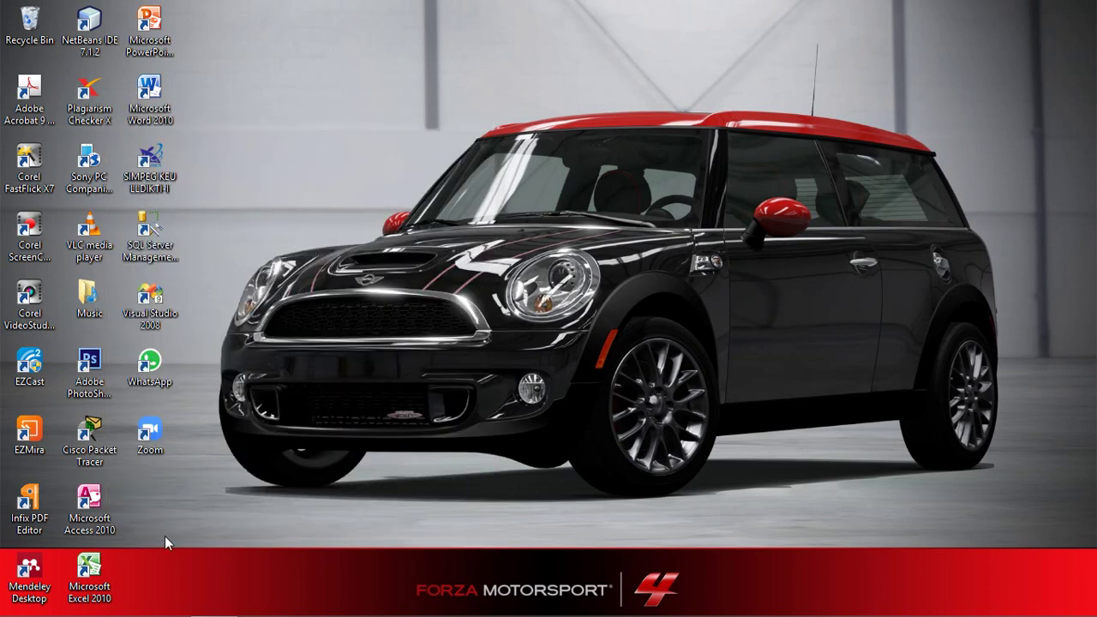
{"action": "mouse_move", "coordinate": [43, 612]}
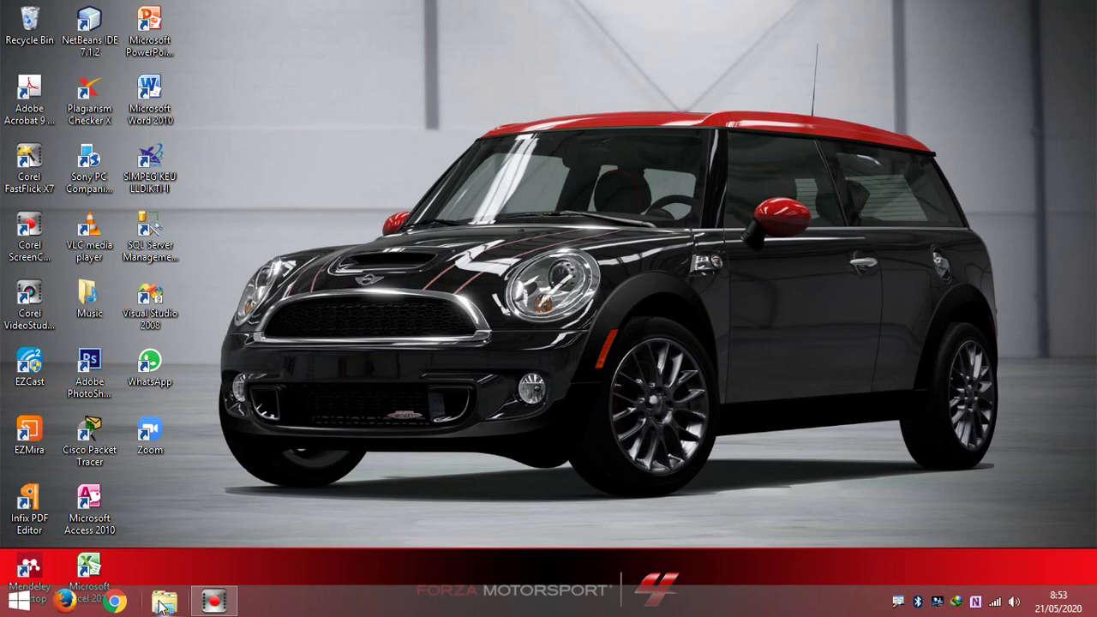
Open This PC maximized, go to Data (D:), and select the Dhiya folder.
{"action": "left_click", "coordinate": [164, 605]}
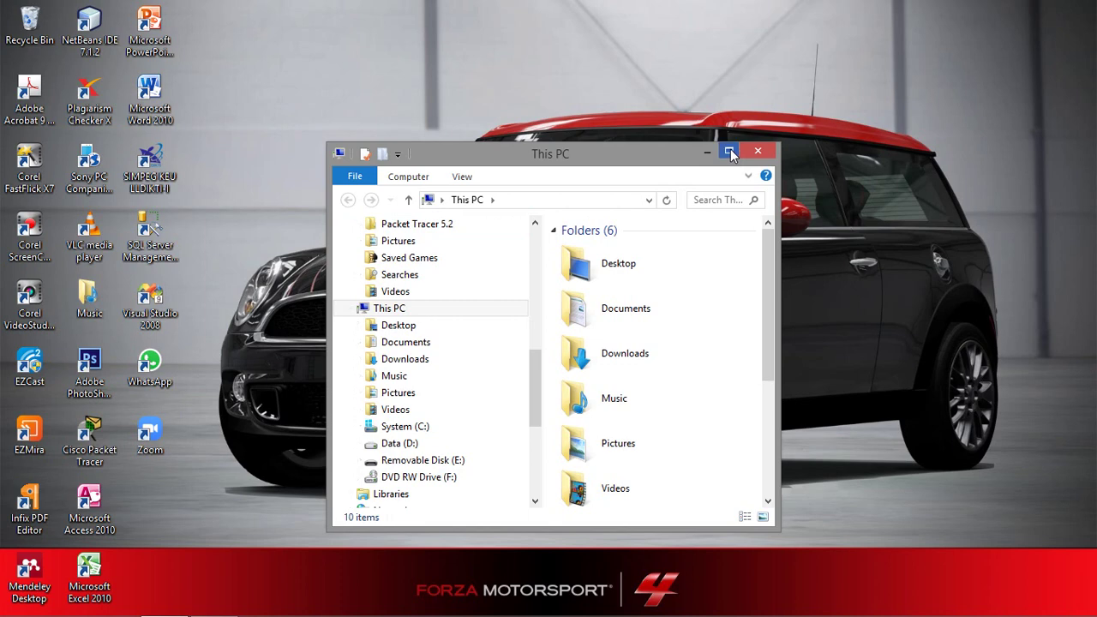
{"action": "left_click", "coordinate": [729, 151]}
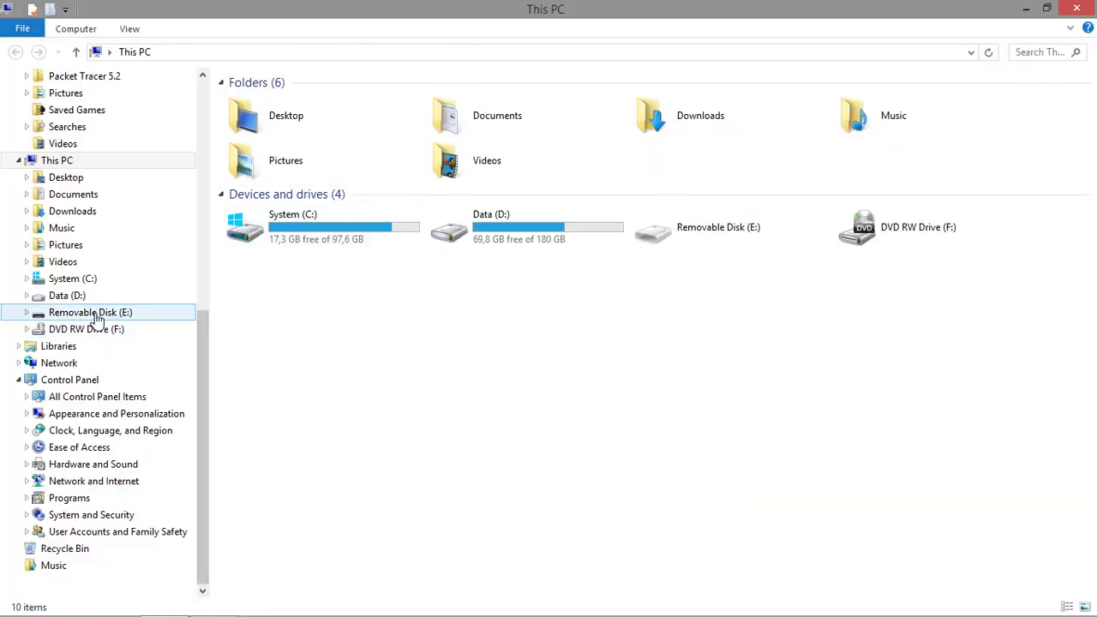
{"action": "left_click", "coordinate": [67, 296]}
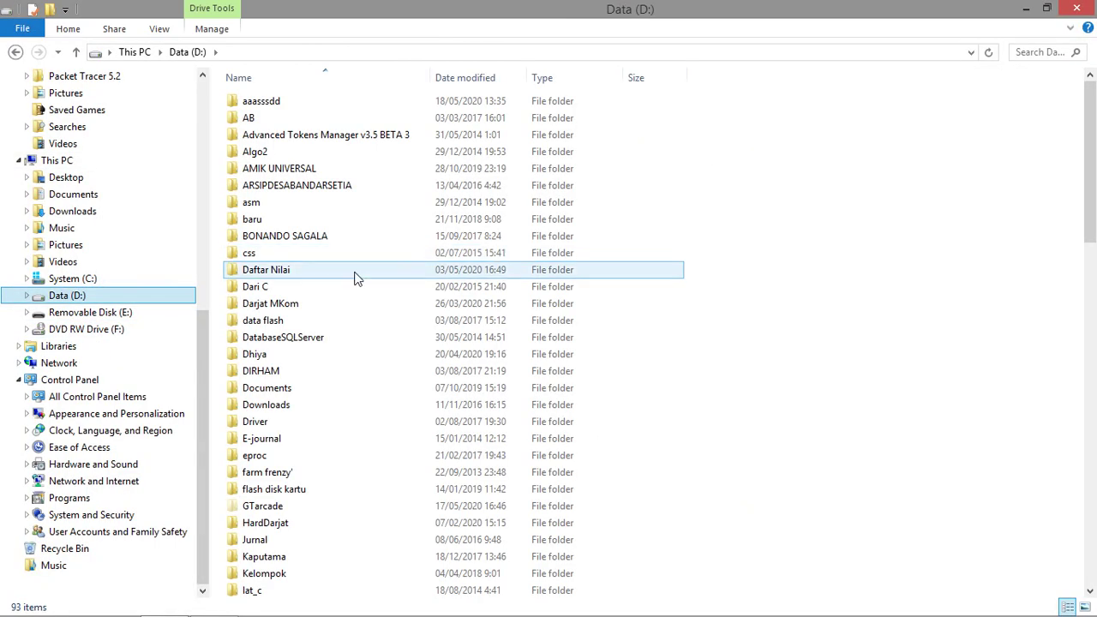
{"action": "left_click", "coordinate": [291, 355]}
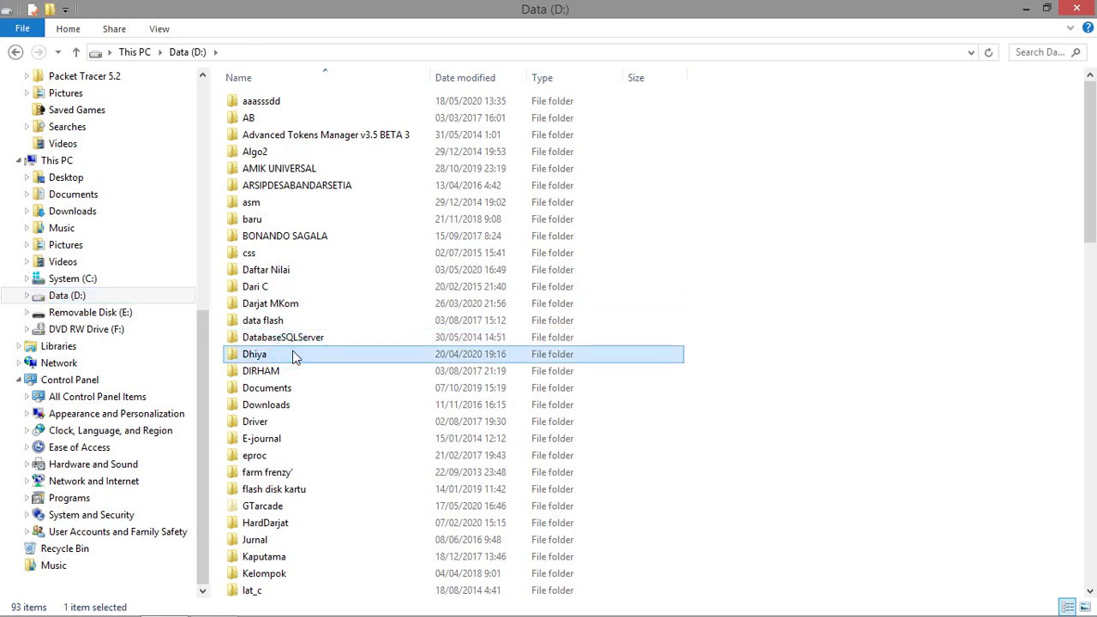
Scroll through the Data (D:) file list, selecting QUIZ.EXE along the way.
{"action": "scroll", "coordinate": [293, 364], "scroll_direction": "down", "scroll_amount": 8}
{"action": "scroll", "coordinate": [293, 374], "scroll_direction": "down", "scroll_amount": 10}
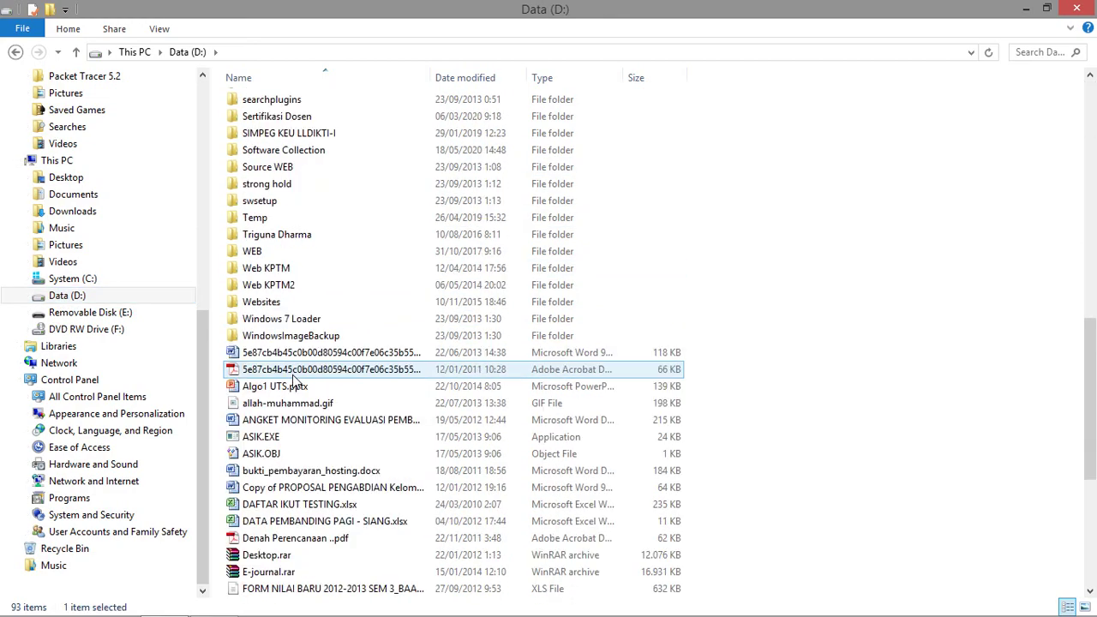
{"action": "scroll", "coordinate": [300, 358], "scroll_direction": "down", "scroll_amount": 3}
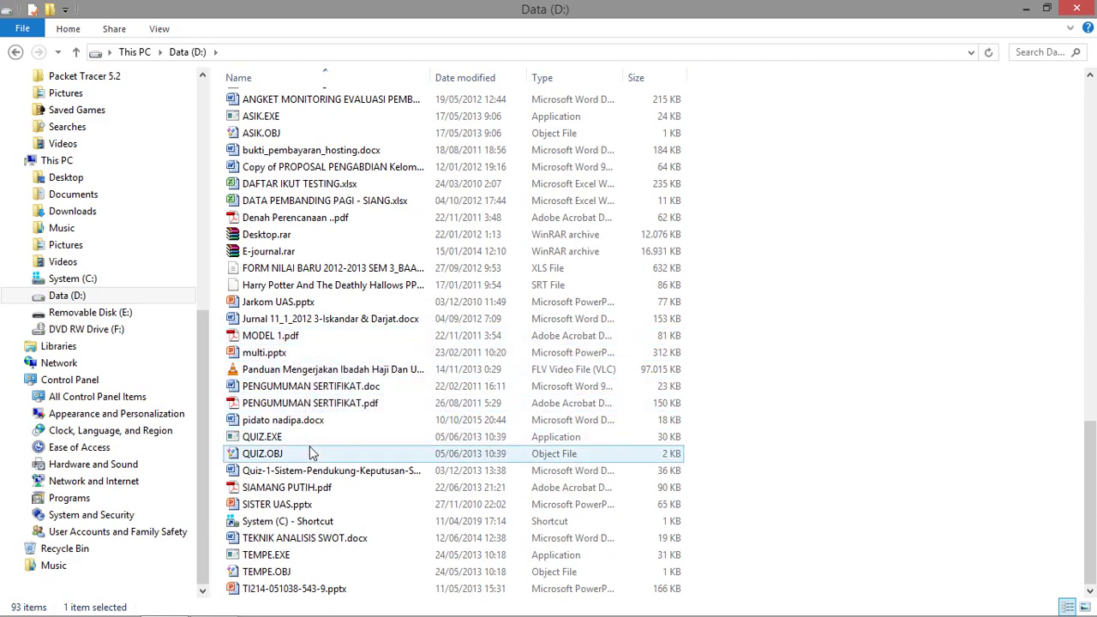
{"action": "left_click", "coordinate": [341, 436]}
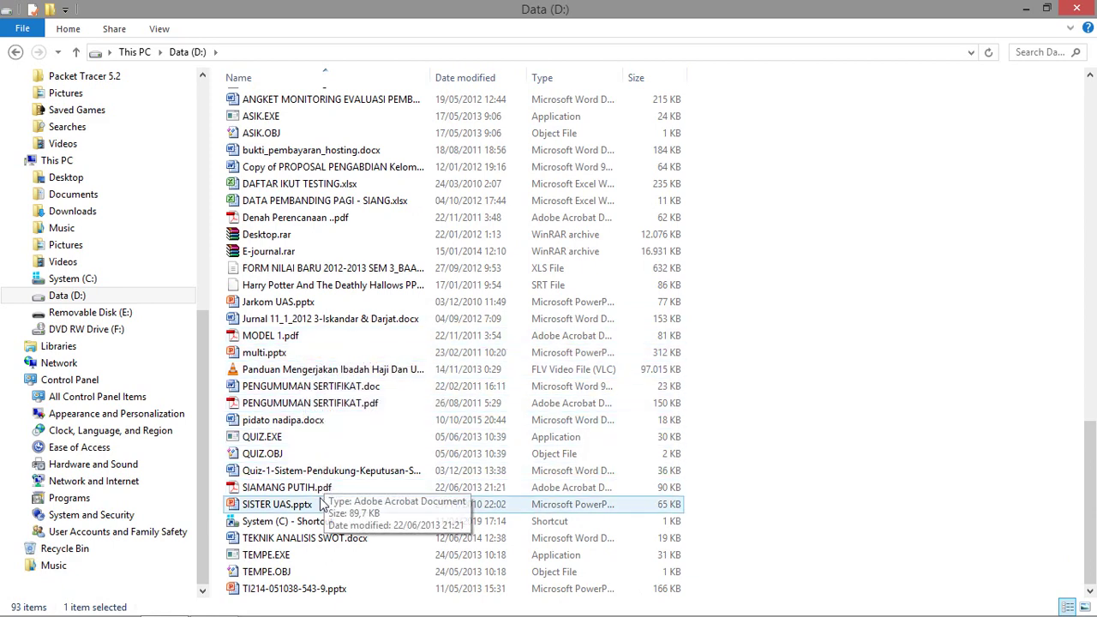
{"action": "scroll", "coordinate": [313, 445], "scroll_direction": "up", "scroll_amount": 8}
{"action": "scroll", "coordinate": [317, 343], "scroll_direction": "up", "scroll_amount": 13}
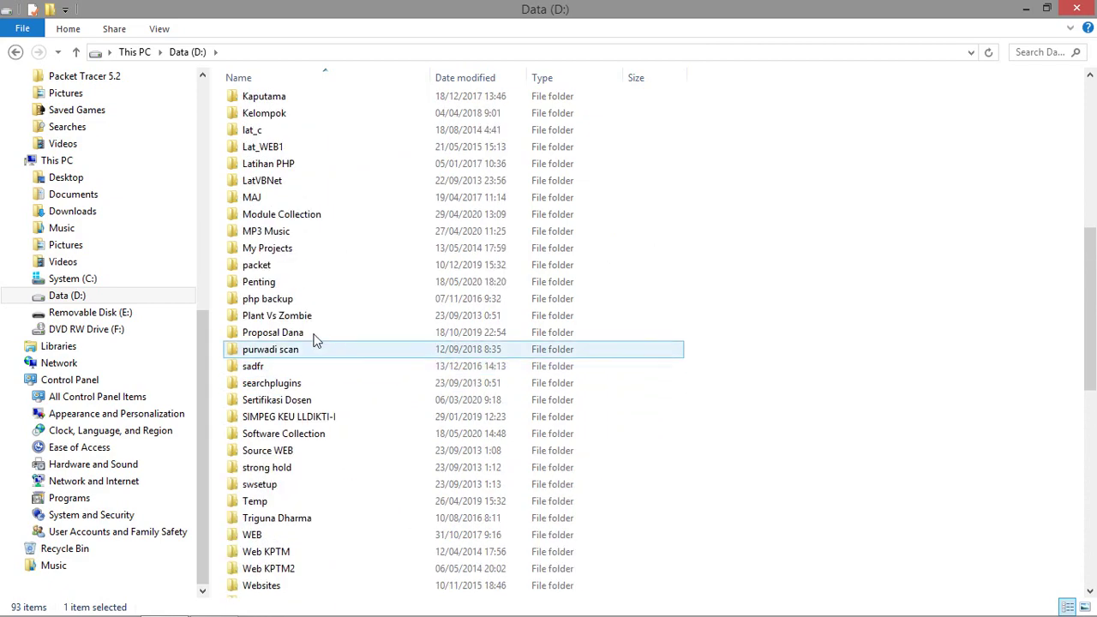
{"action": "scroll", "coordinate": [321, 411], "scroll_direction": "down", "scroll_amount": 20}
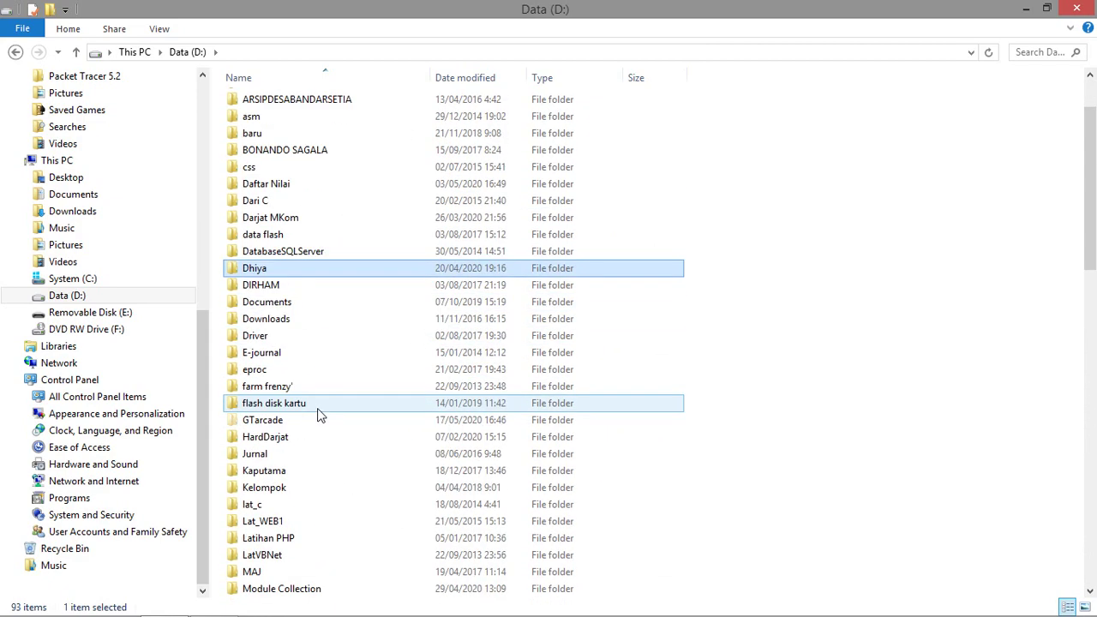
{"action": "scroll", "coordinate": [322, 454], "scroll_direction": "down", "scroll_amount": 2}
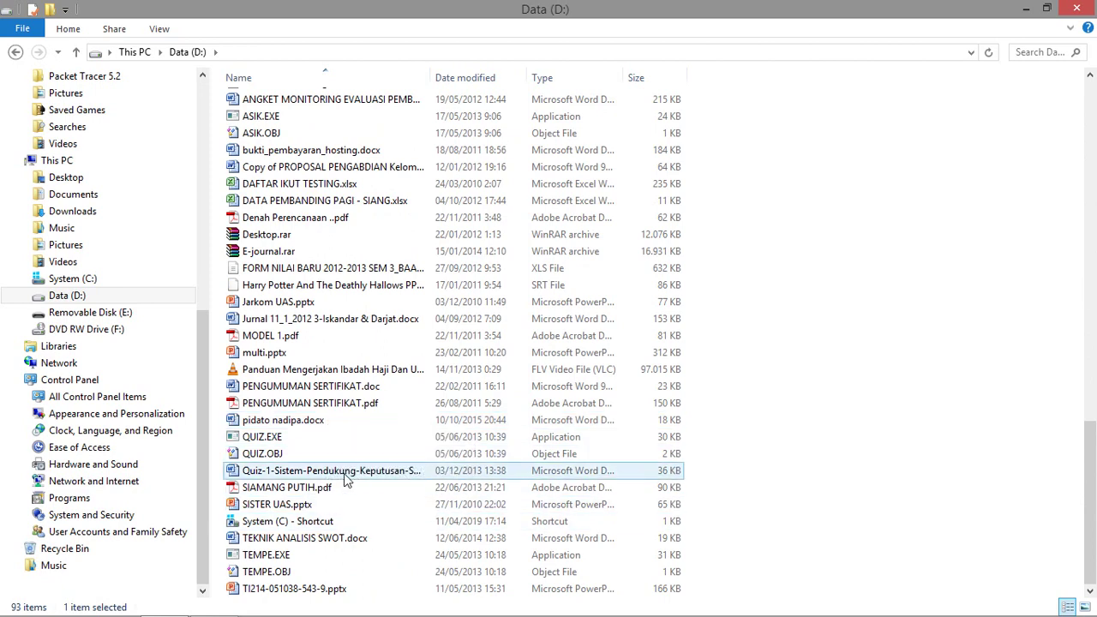
{"action": "scroll", "coordinate": [291, 317], "scroll_direction": "up", "scroll_amount": 3}
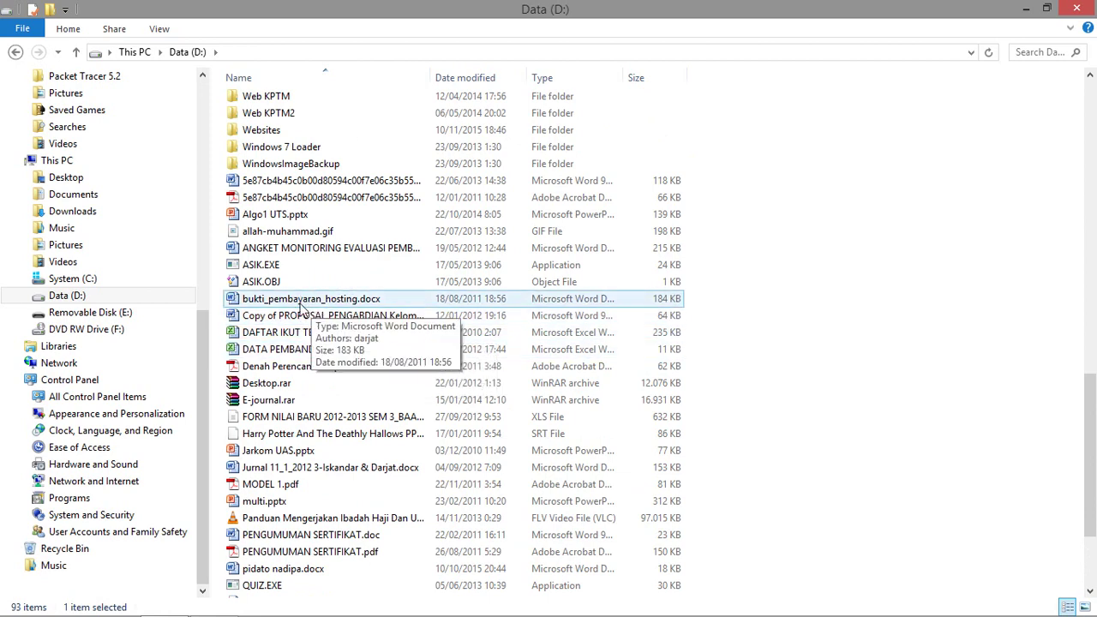
{"action": "scroll", "coordinate": [343, 269], "scroll_direction": "up", "scroll_amount": 6}
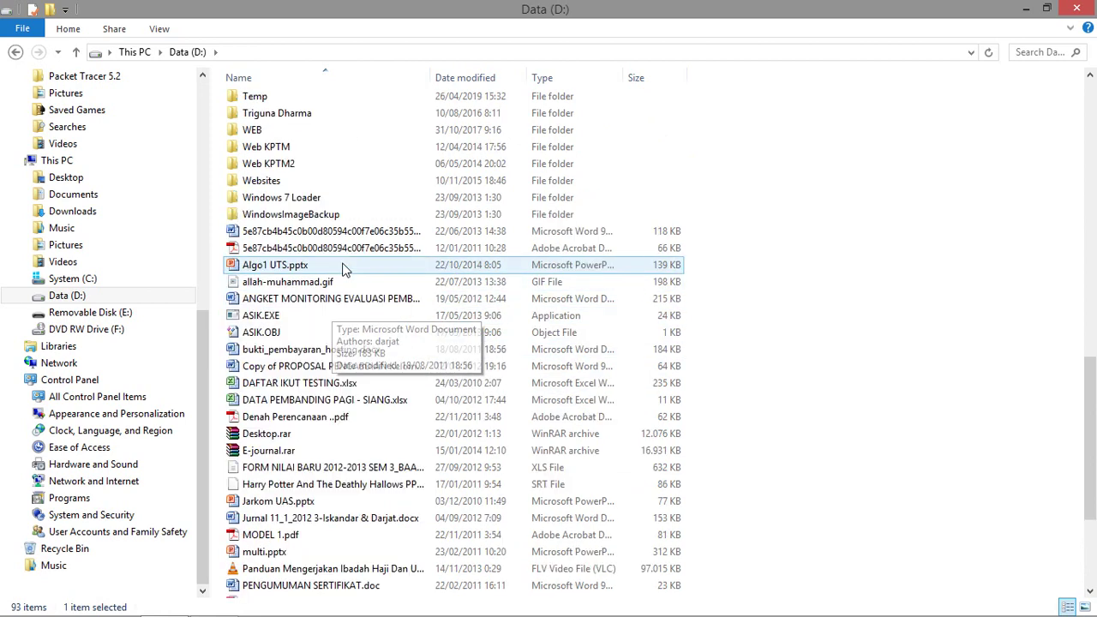
{"action": "scroll", "coordinate": [346, 257], "scroll_direction": "up", "scroll_amount": 12}
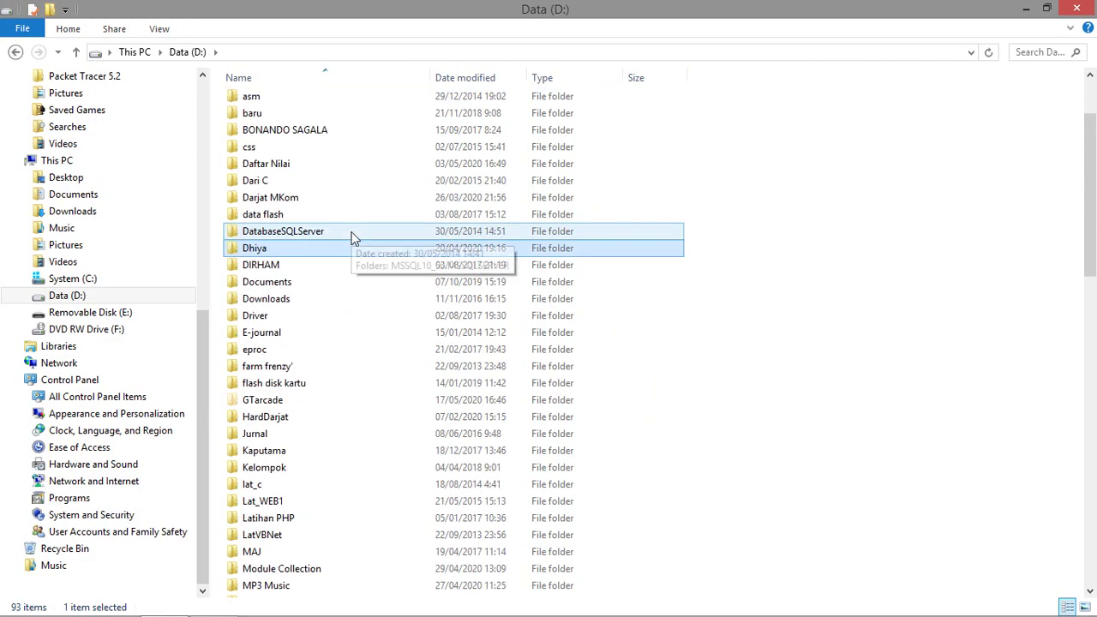
{"action": "scroll", "coordinate": [349, 235], "scroll_direction": "down", "scroll_amount": 20}
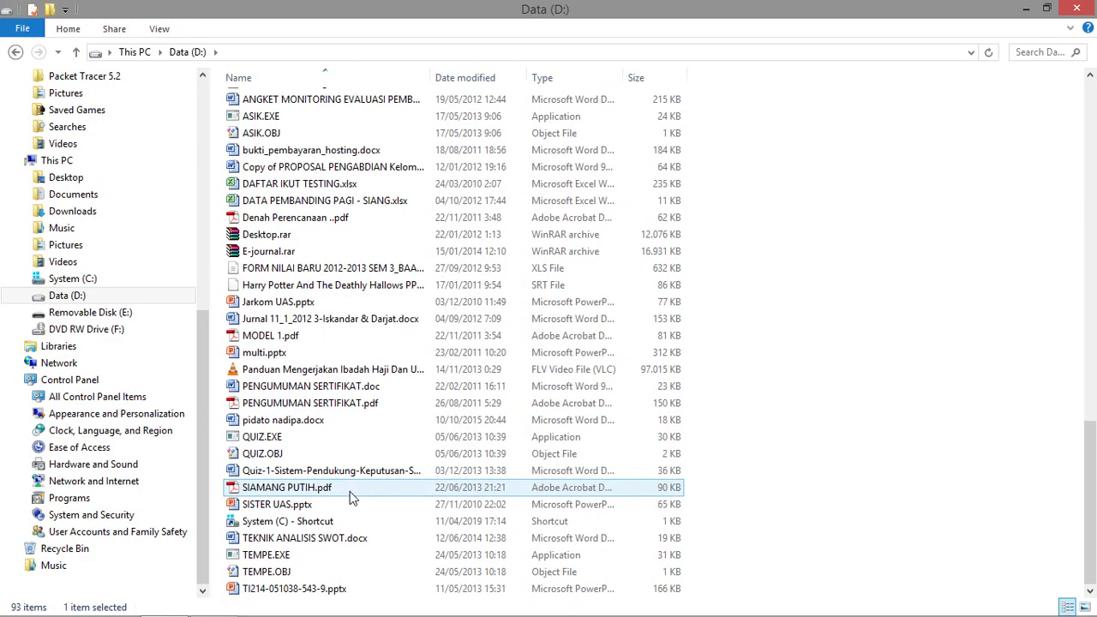
{"action": "scroll", "coordinate": [349, 484], "scroll_direction": "up", "scroll_amount": 10}
{"action": "scroll", "coordinate": [346, 471], "scroll_direction": "up", "scroll_amount": 7}
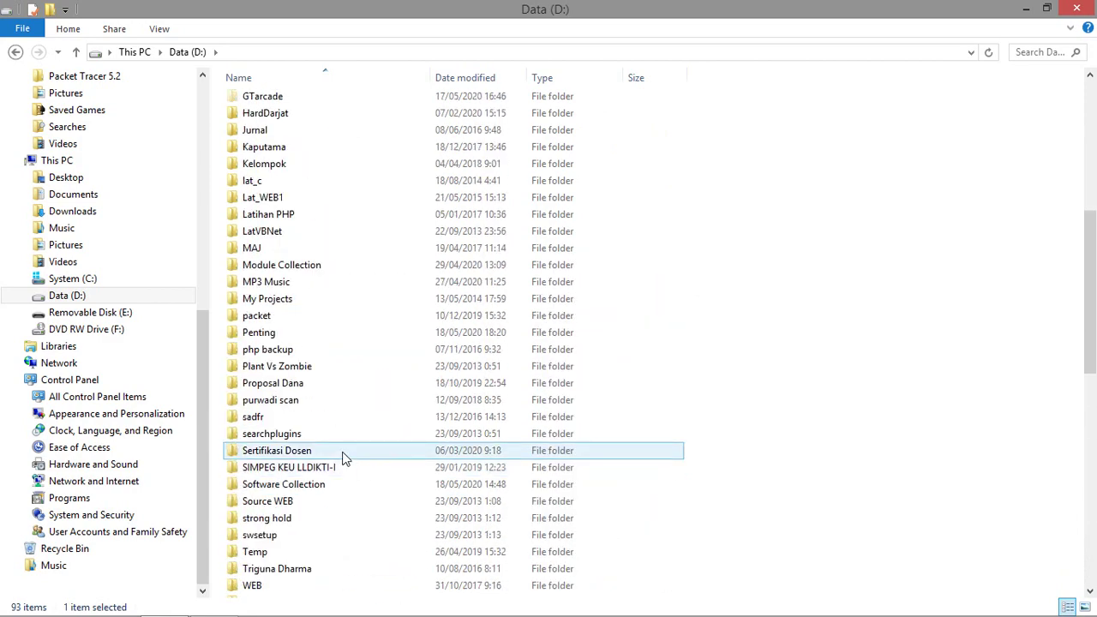
{"action": "scroll", "coordinate": [343, 459], "scroll_direction": "down", "scroll_amount": 3}
{"action": "scroll", "coordinate": [343, 459], "scroll_direction": "down", "scroll_amount": 13}
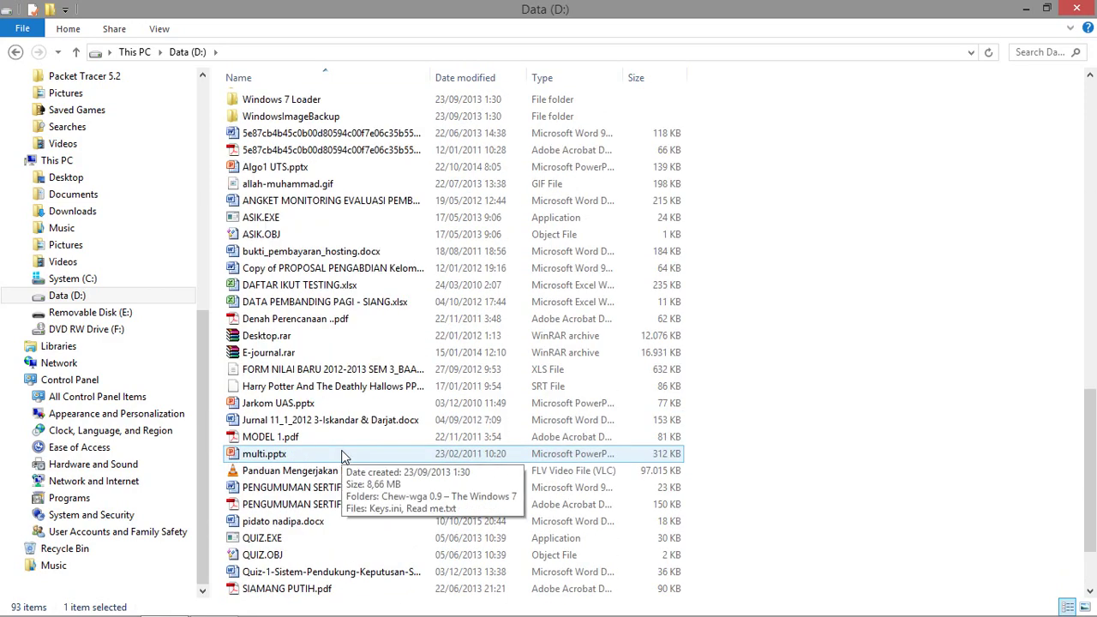
{"action": "scroll", "coordinate": [342, 458], "scroll_direction": "up", "scroll_amount": 12}
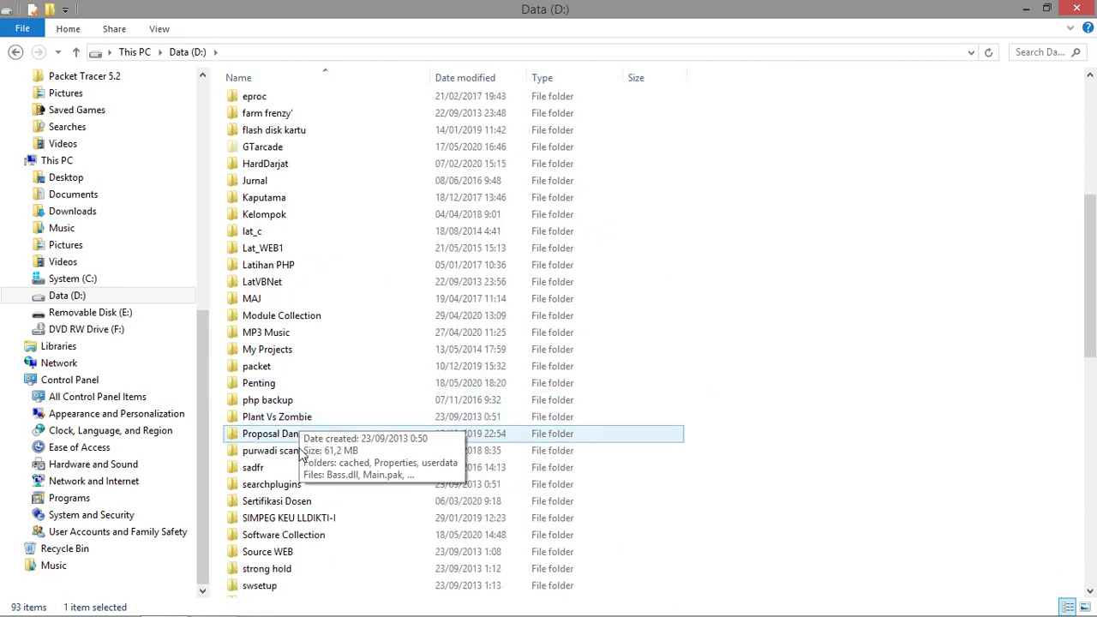
In Software Collection, select Script-folder-lock.doc to copy.
{"action": "double_click", "coordinate": [308, 537]}
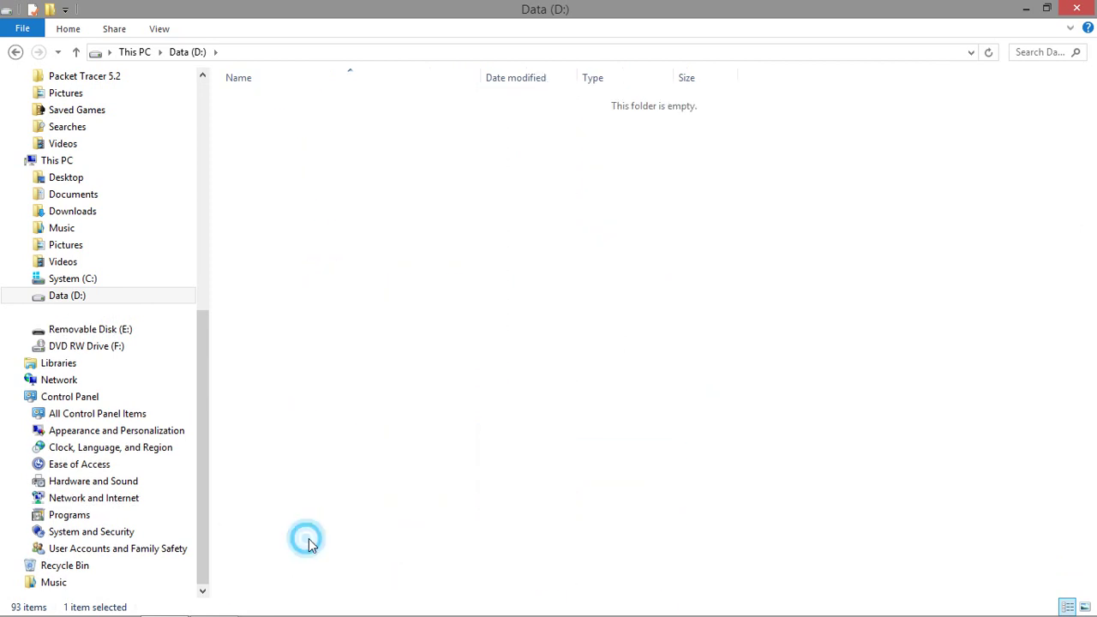
{"action": "left_click", "coordinate": [390, 337]}
{"action": "scroll", "coordinate": [386, 360], "scroll_direction": "down", "scroll_amount": 14}
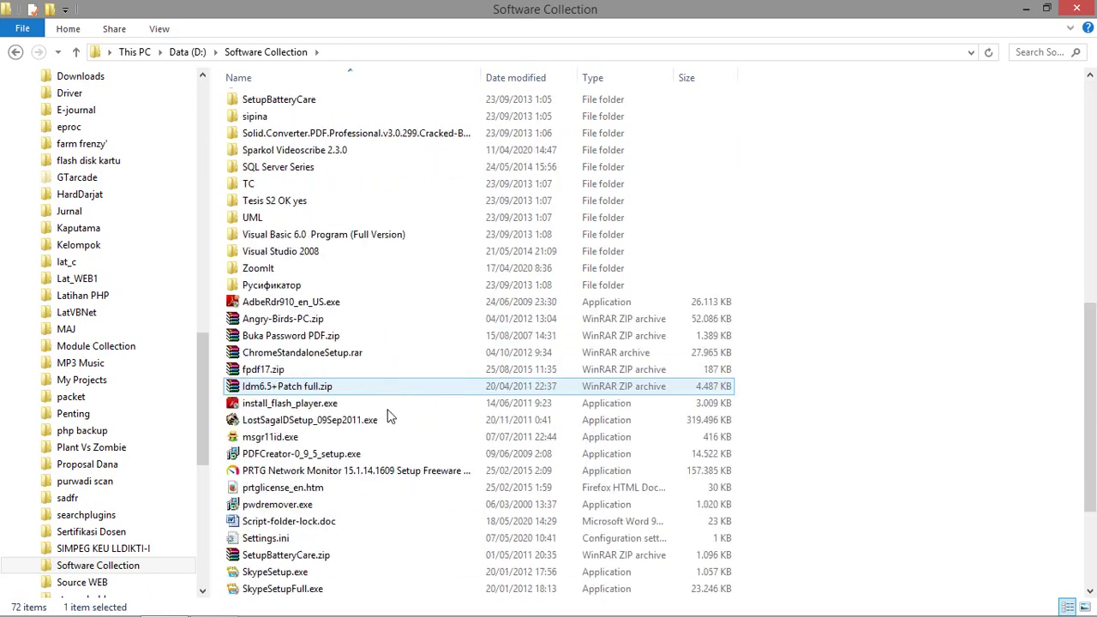
{"action": "left_click", "coordinate": [309, 352]}
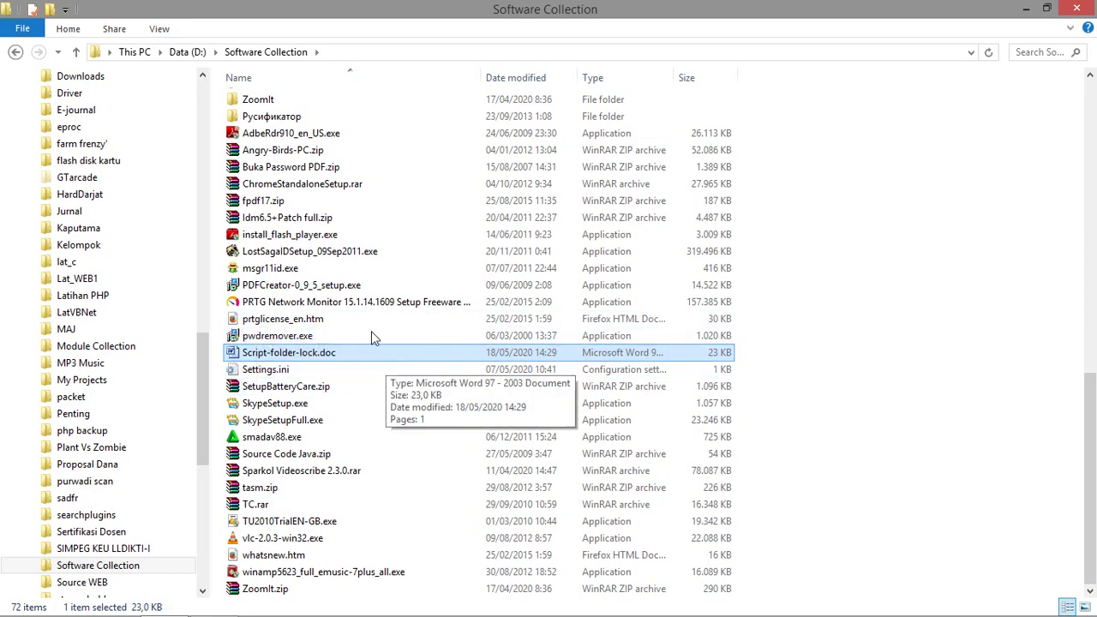
Paste Script-folder-lock.doc into the D:\Driver folder and open it.
{"action": "scroll", "coordinate": [353, 253], "scroll_direction": "up", "scroll_amount": 8}
{"action": "scroll", "coordinate": [364, 236], "scroll_direction": "up", "scroll_amount": 6}
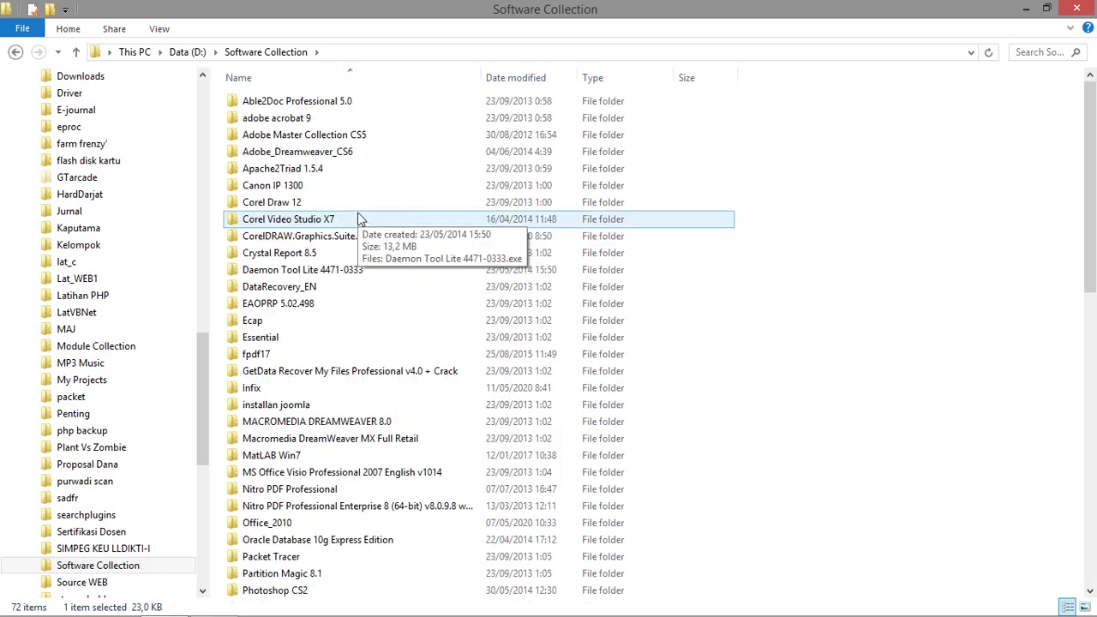
{"action": "left_click_drag", "start_coordinate": [202, 367], "coordinate": [212, 293]}
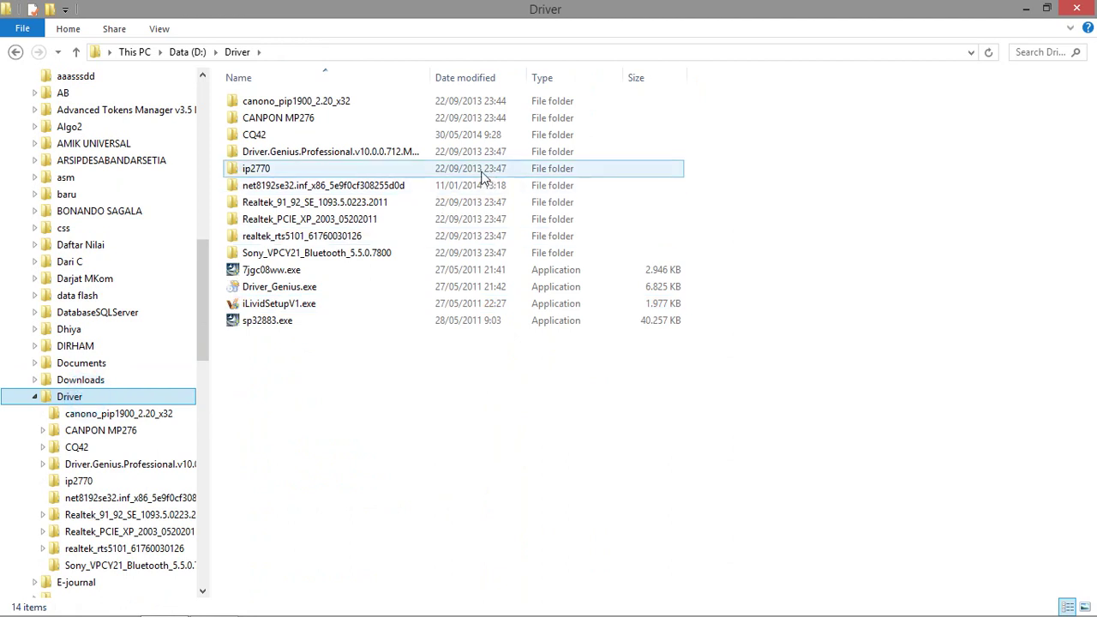
{"action": "right_click", "coordinate": [438, 397]}
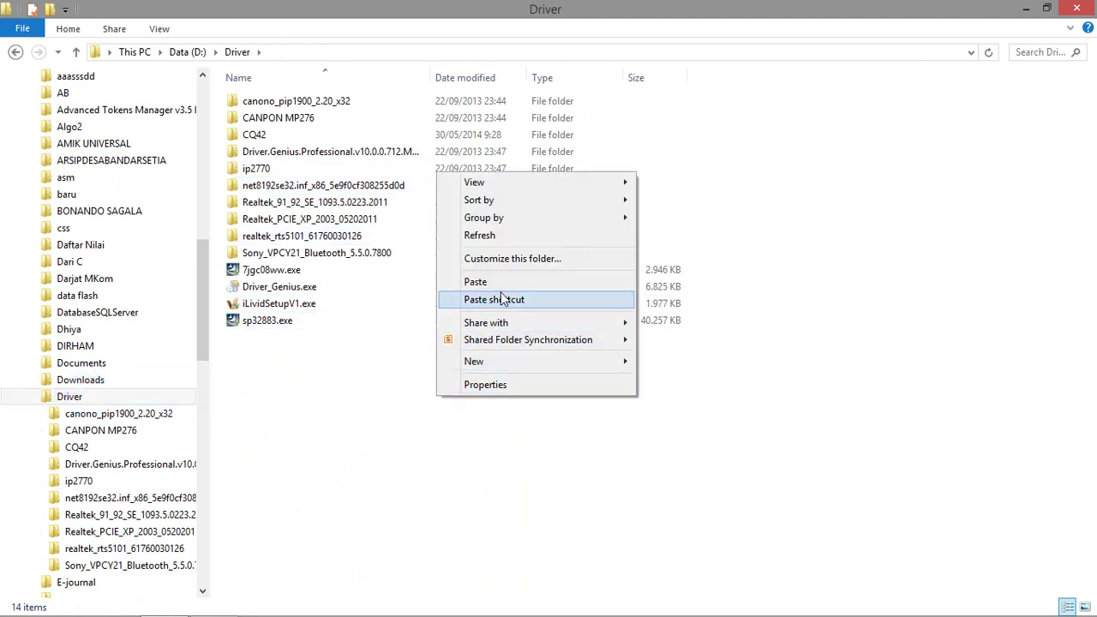
{"action": "left_click", "coordinate": [475, 282]}
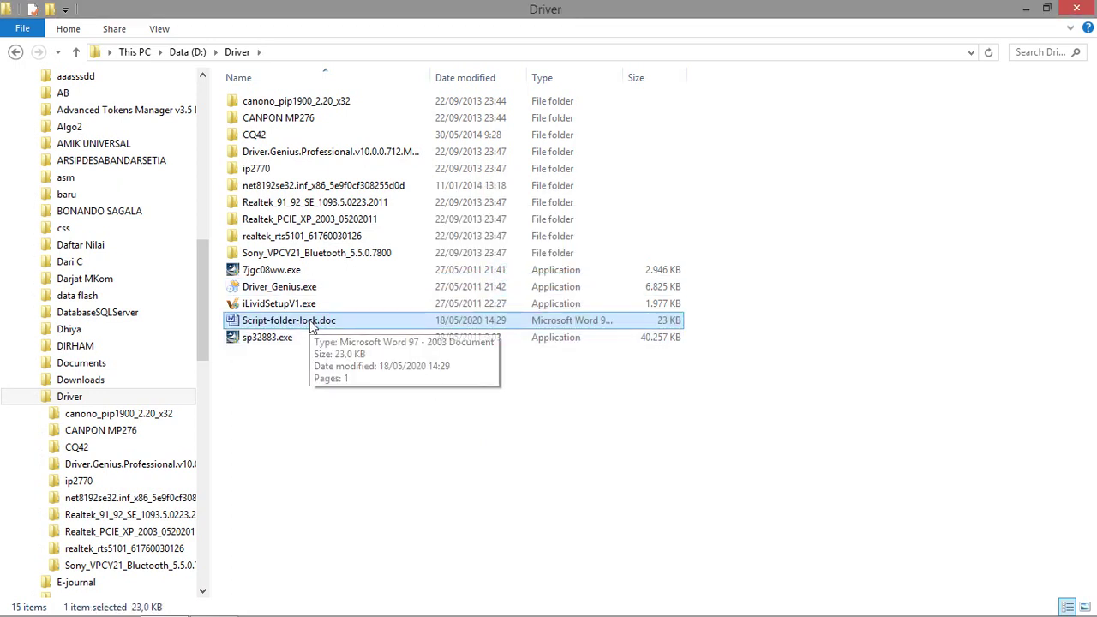
{"action": "double_click", "coordinate": [362, 326]}
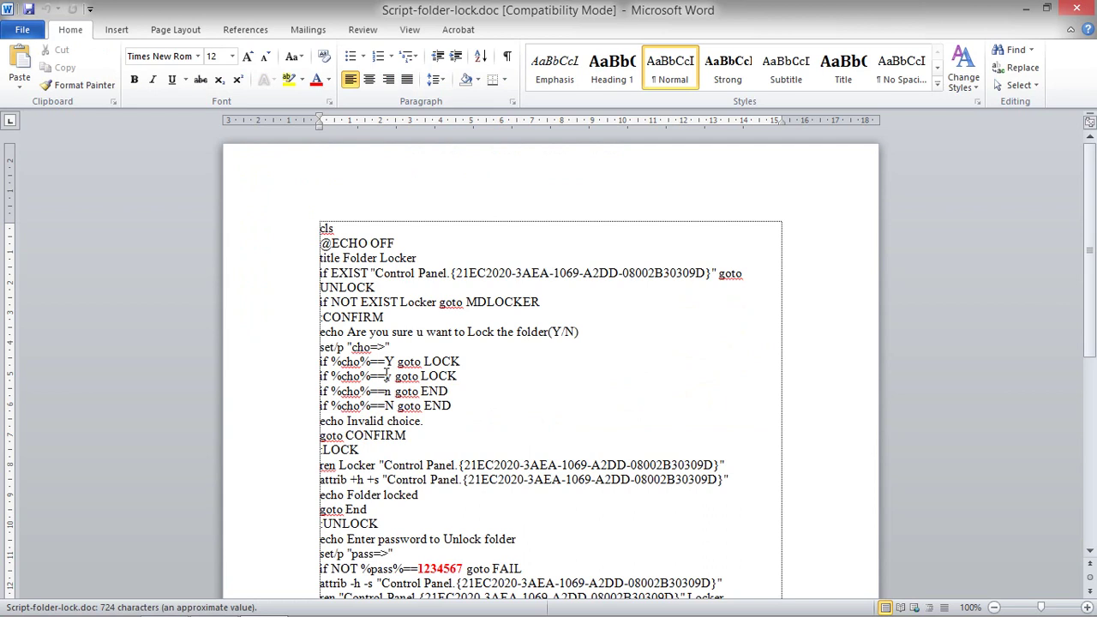
Select and copy the whole Folder Locker script in Word, then close Word.
{"action": "scroll", "coordinate": [402, 371], "scroll_direction": "down", "scroll_amount": 2}
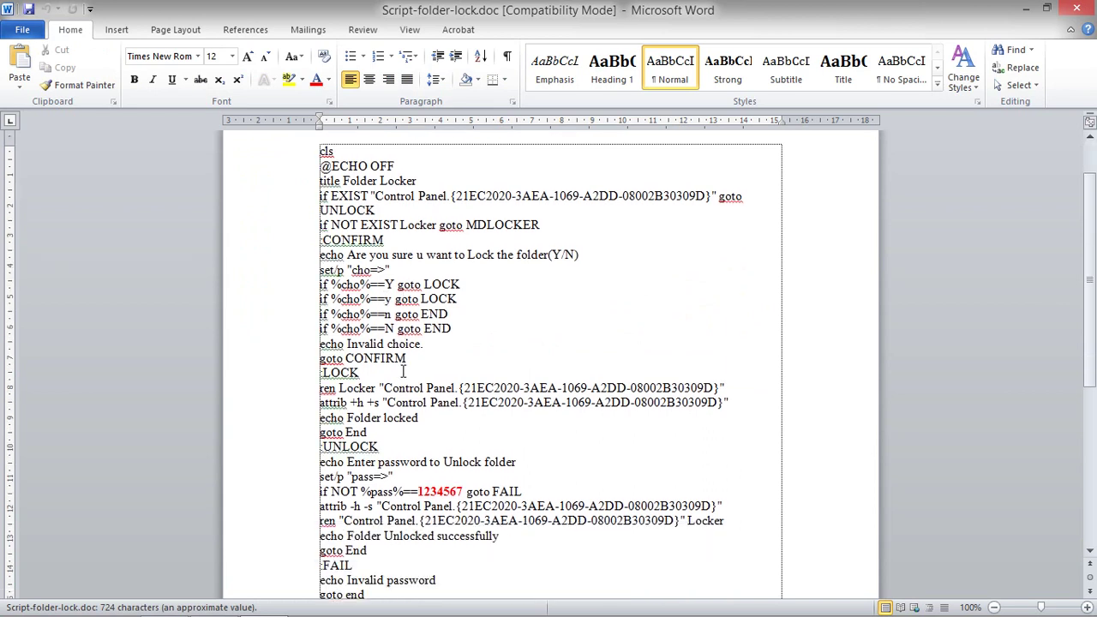
{"action": "scroll", "coordinate": [425, 358], "scroll_direction": "down", "scroll_amount": 1}
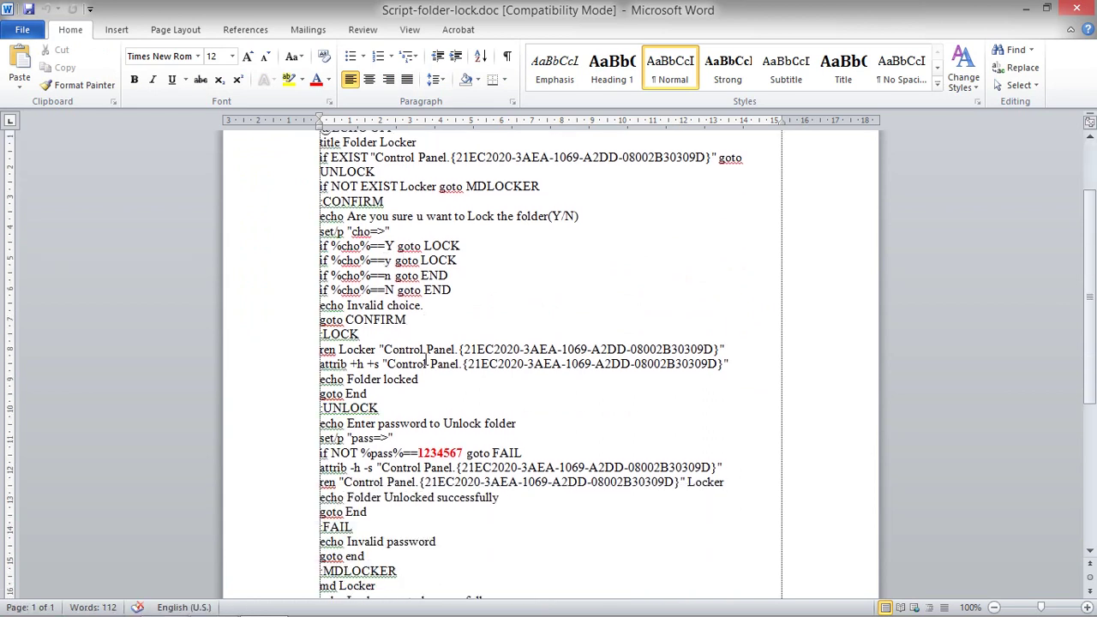
{"action": "scroll", "coordinate": [425, 358], "scroll_direction": "down", "scroll_amount": 2}
{"action": "scroll", "coordinate": [425, 359], "scroll_direction": "down", "scroll_amount": 3}
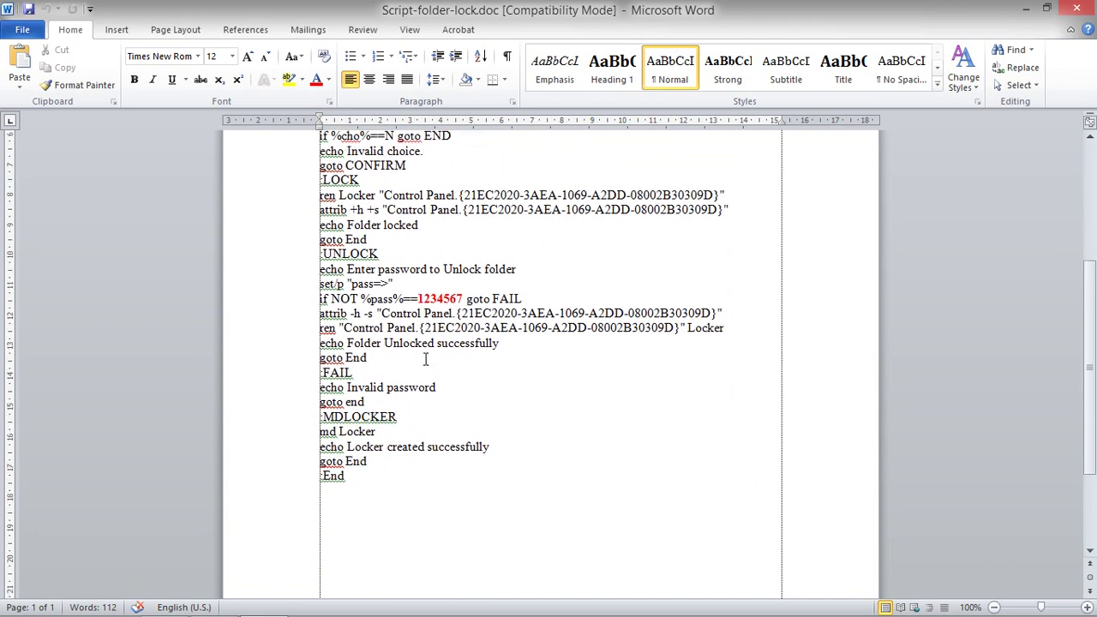
{"action": "scroll", "coordinate": [438, 342], "scroll_direction": "up", "scroll_amount": 4}
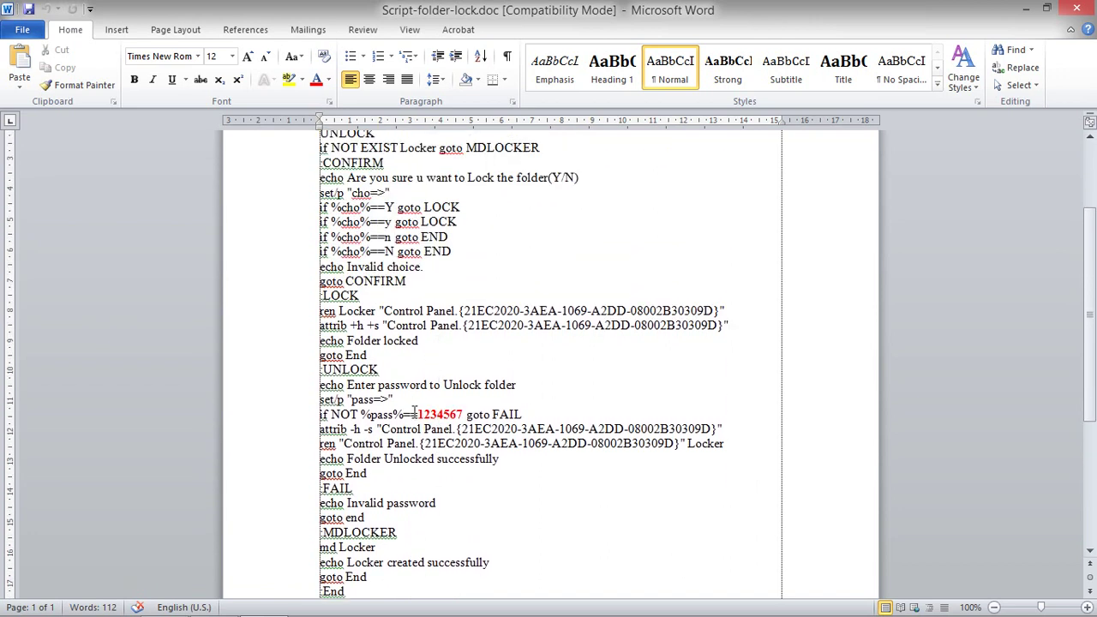
{"action": "left_click_drag", "start_coordinate": [420, 414], "coordinate": [464, 414]}
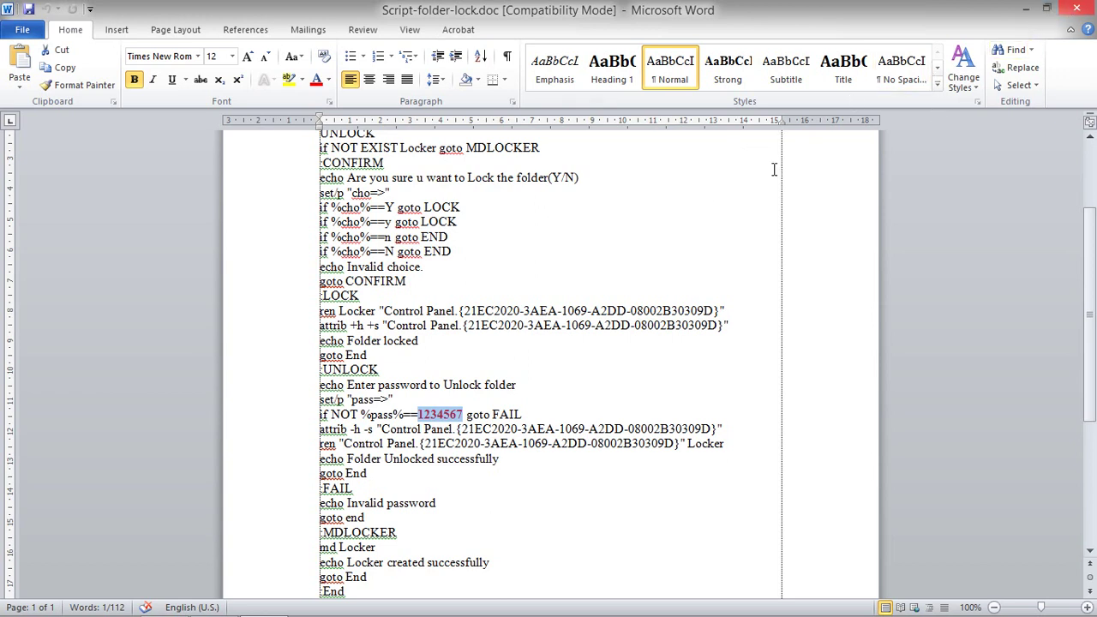
{"action": "key", "text": "ctrl+a"}
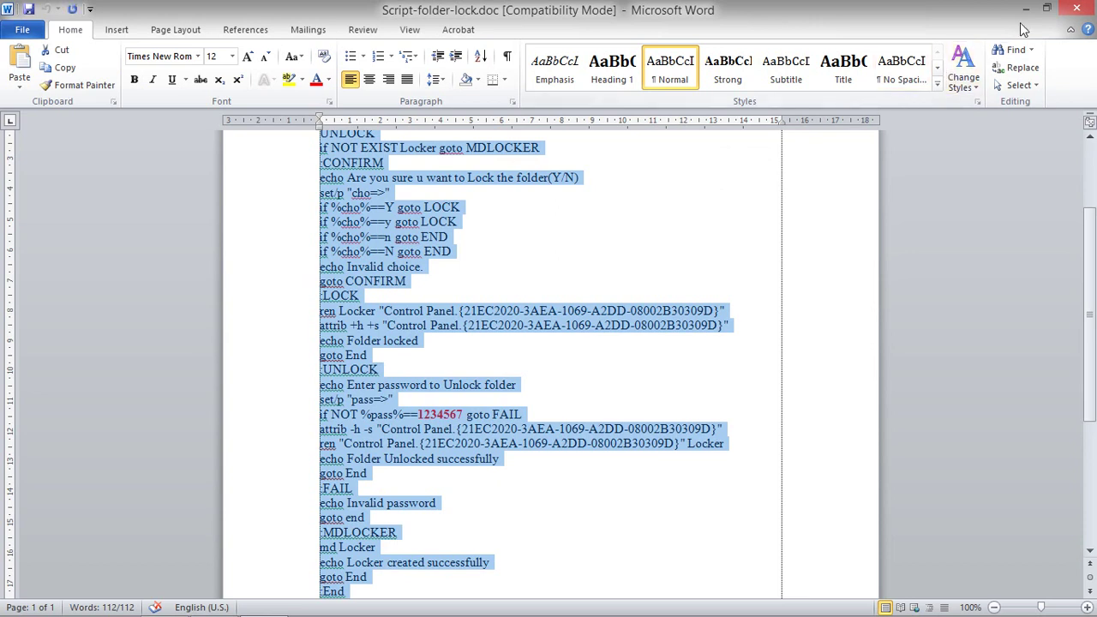
{"action": "left_click", "coordinate": [1079, 10]}
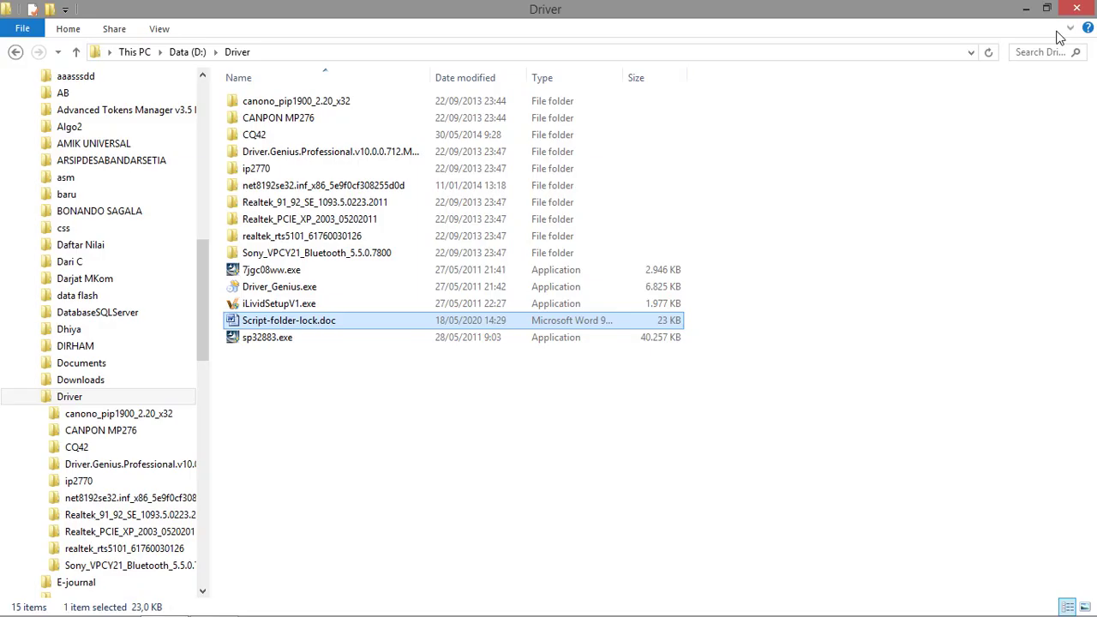
Close the Driver folder window.
{"action": "key", "text": "super+d"}
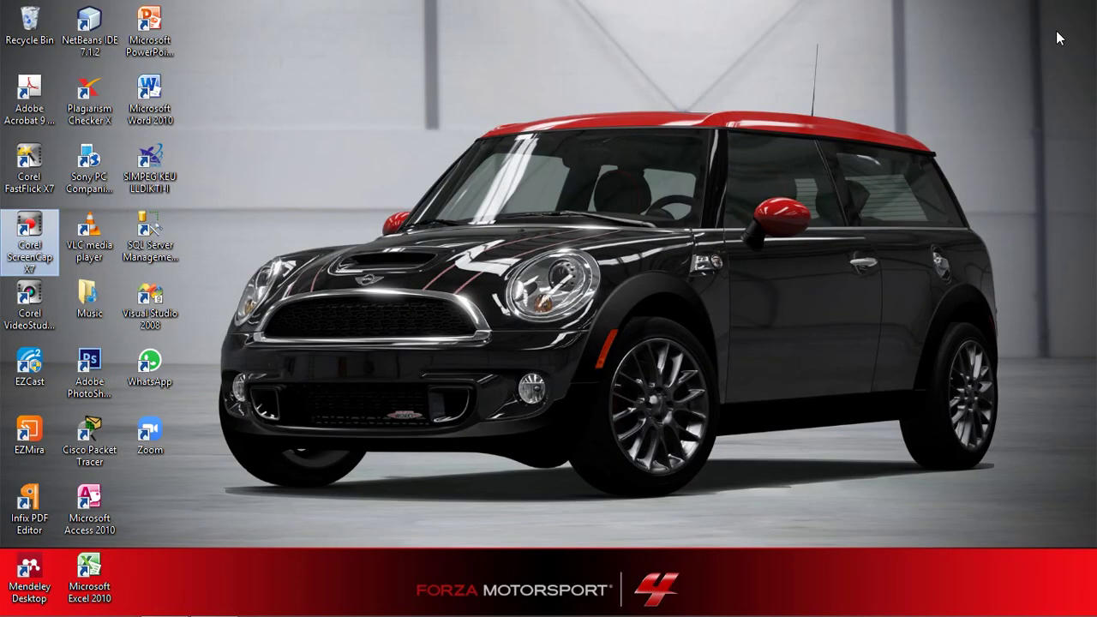
{"action": "key", "text": "super+d"}
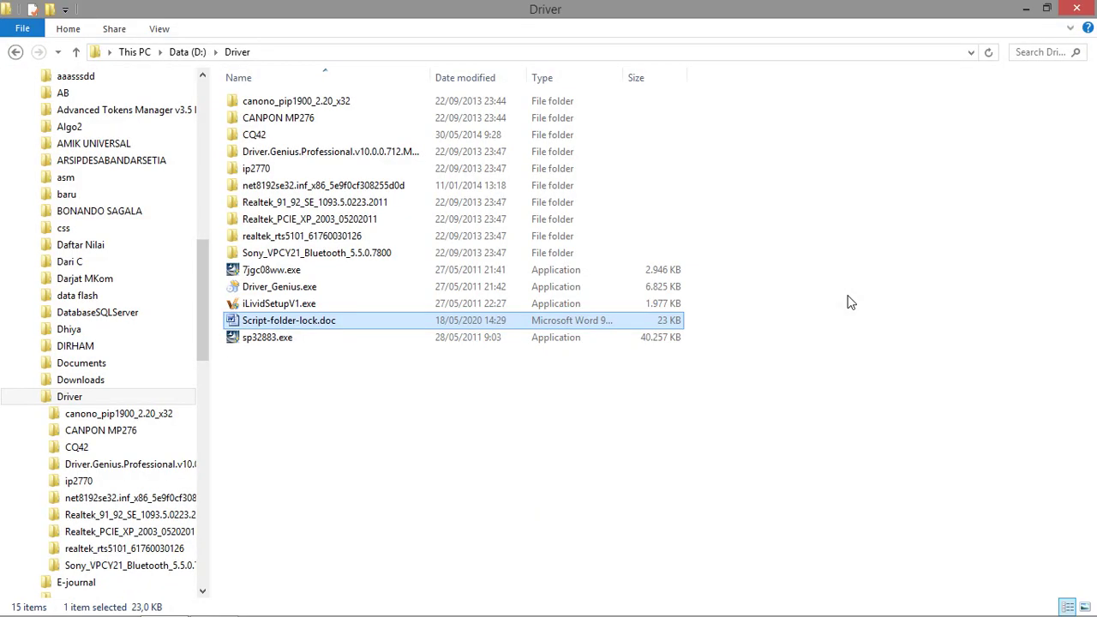
{"action": "left_click", "coordinate": [1076, 8]}
Launch Notepad from Run and paste the folder-lock script into the new document.
{"action": "key", "text": "super+r"}
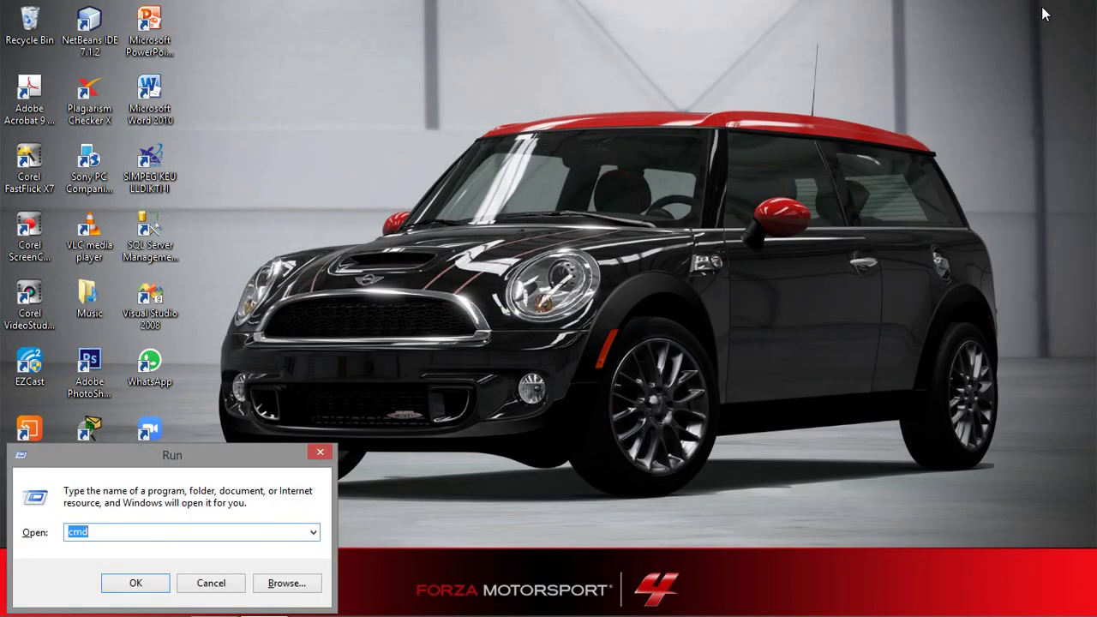
{"action": "type", "text": "n"}
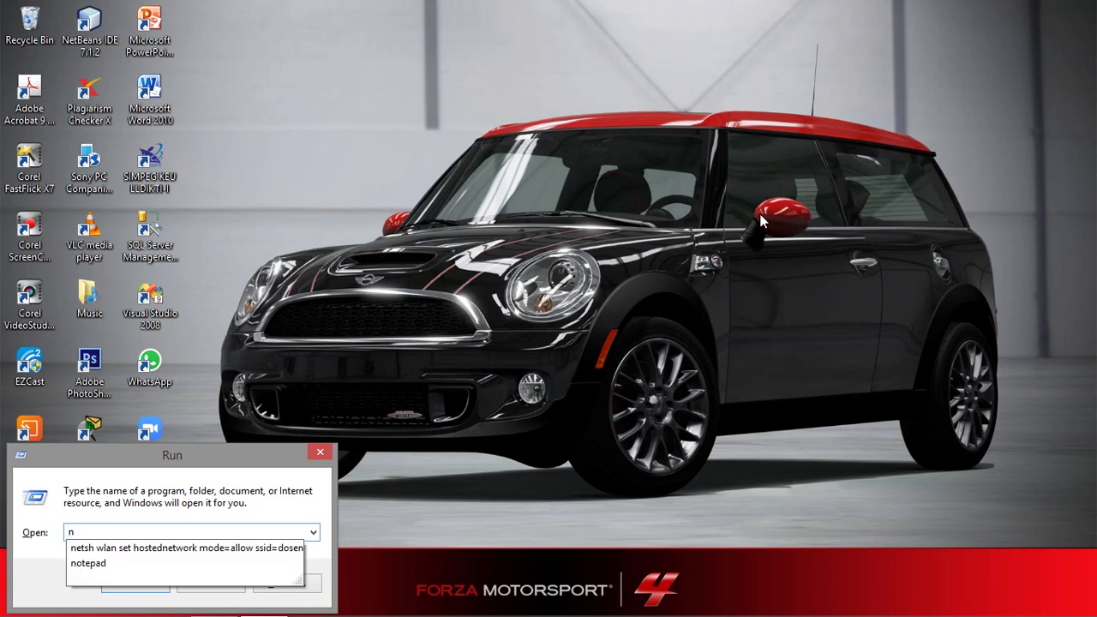
{"action": "left_click", "coordinate": [203, 564]}
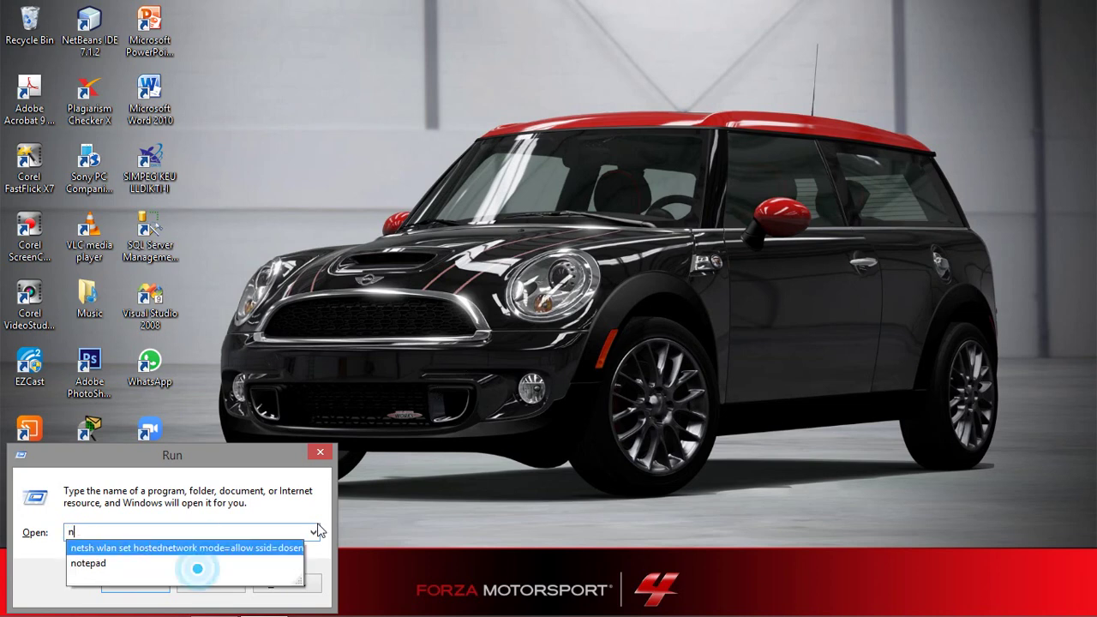
{"action": "left_click", "coordinate": [137, 585]}
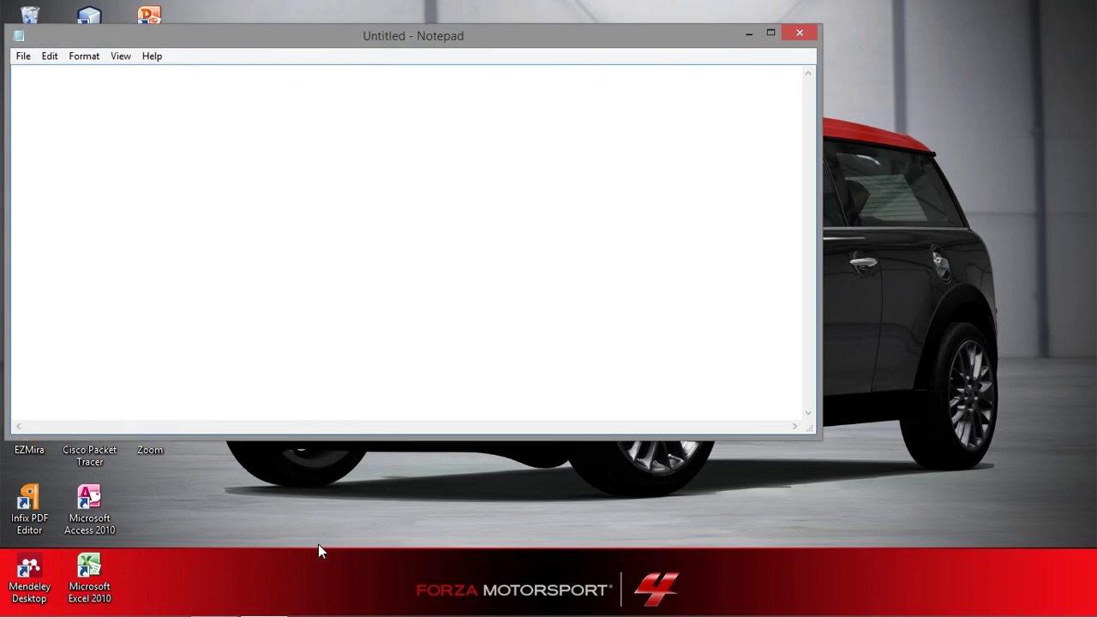
{"action": "right_click", "coordinate": [343, 175]}
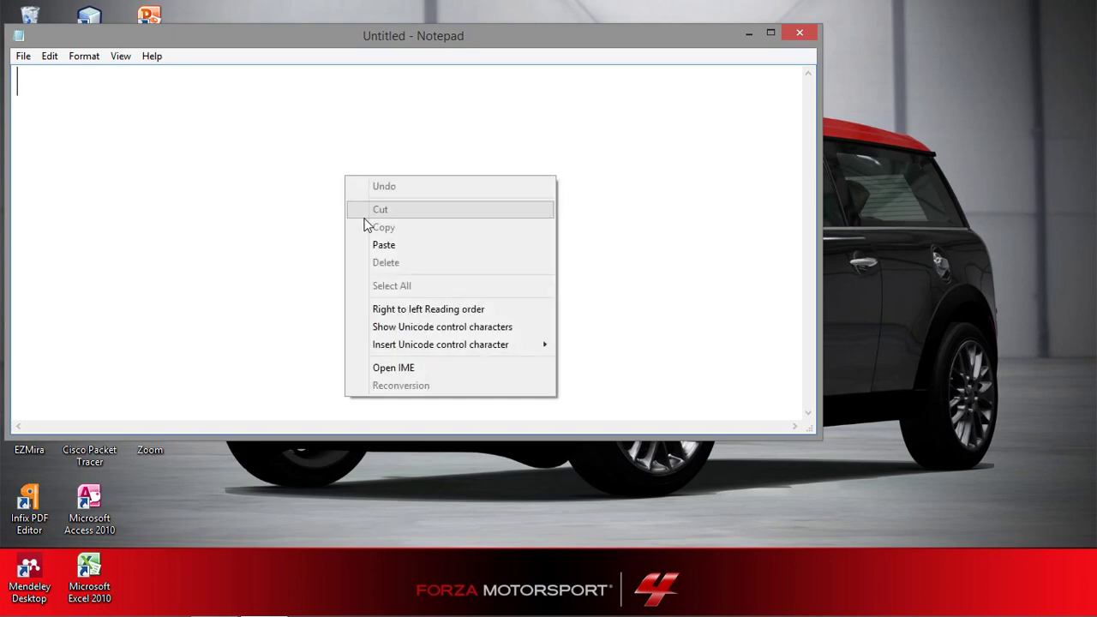
{"action": "left_click", "coordinate": [378, 244]}
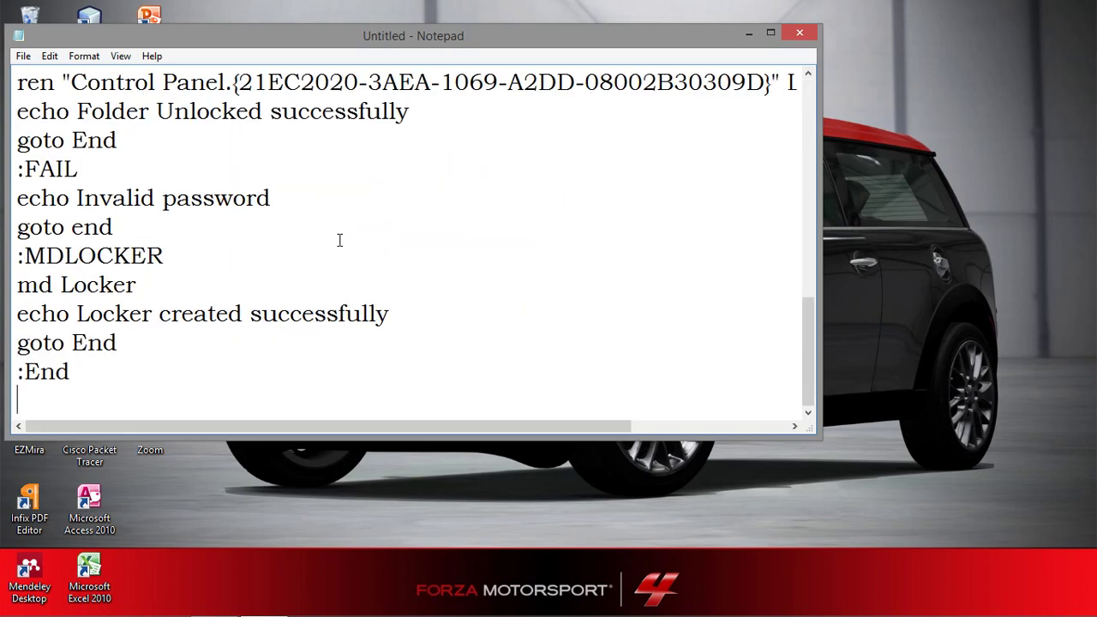
{"action": "scroll", "coordinate": [340, 240], "scroll_direction": "up", "scroll_amount": 12}
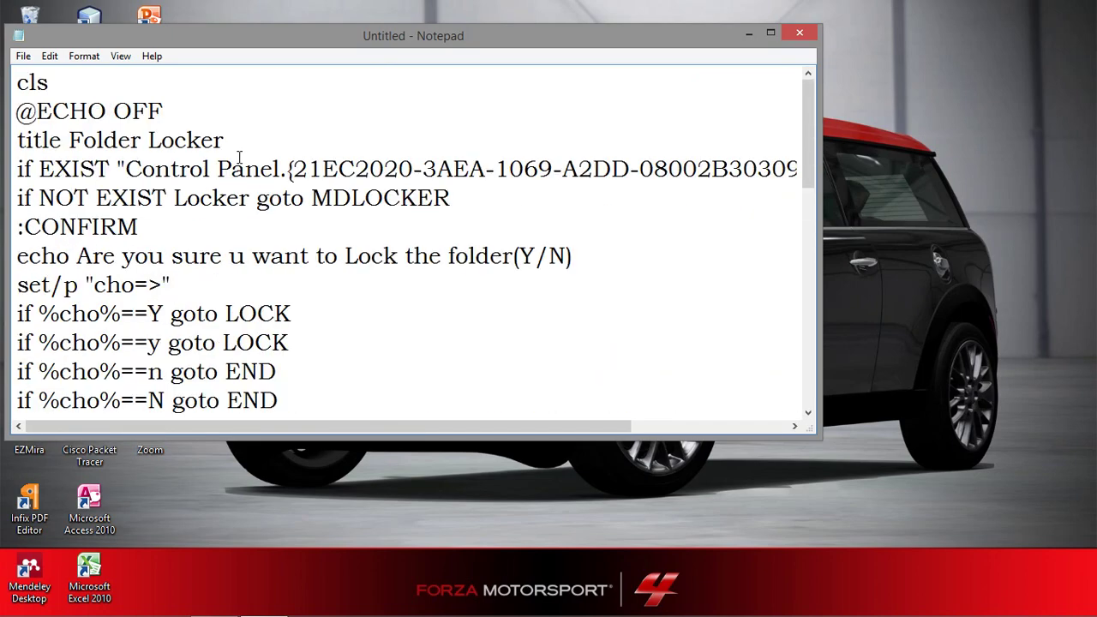
{"action": "left_click", "coordinate": [23, 56]}
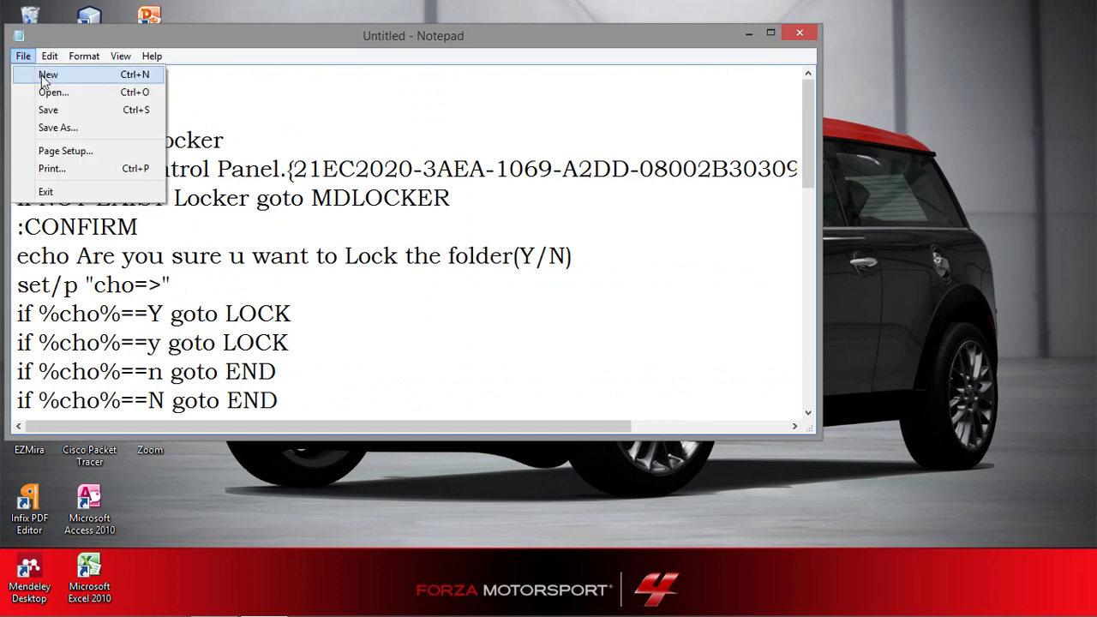
Save the script as penting.bat in D:\Driver with Save as type All Files (*.*).
{"action": "left_click", "coordinate": [63, 112]}
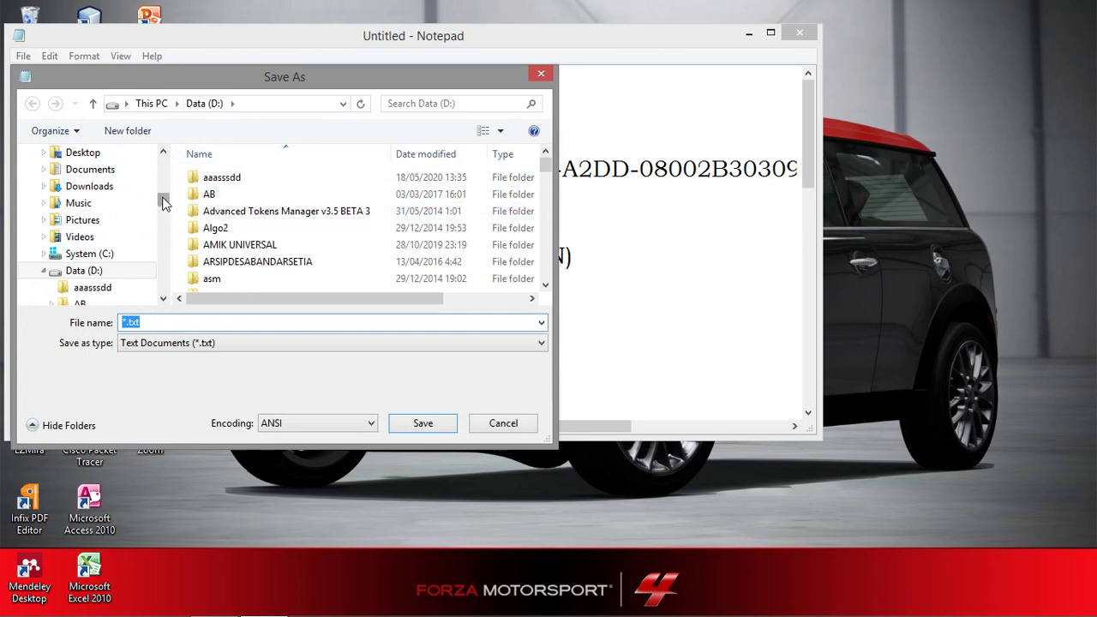
{"action": "left_click_drag", "start_coordinate": [163, 202], "coordinate": [187, 220]}
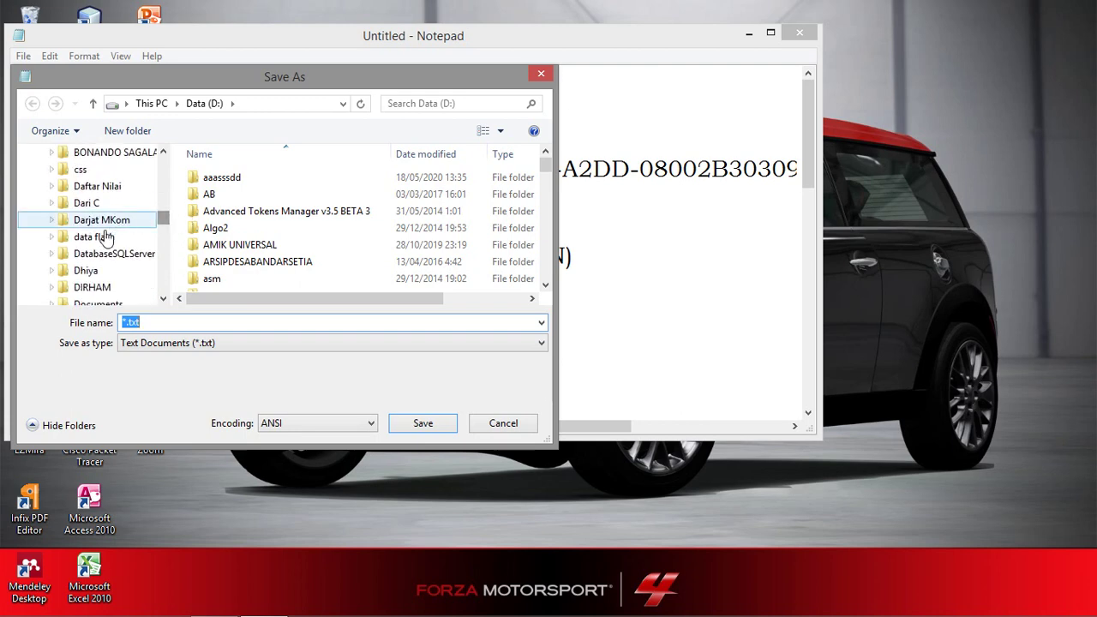
{"action": "left_click", "coordinate": [85, 270]}
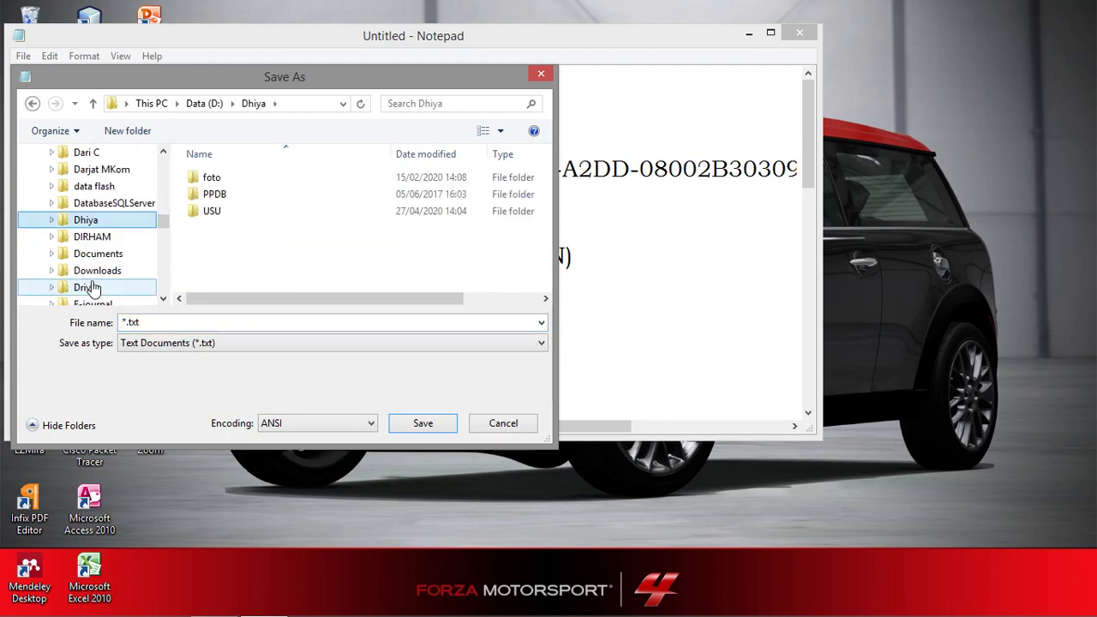
{"action": "scroll", "coordinate": [94, 279], "scroll_direction": "down", "scroll_amount": 2}
{"action": "left_click", "coordinate": [96, 191]}
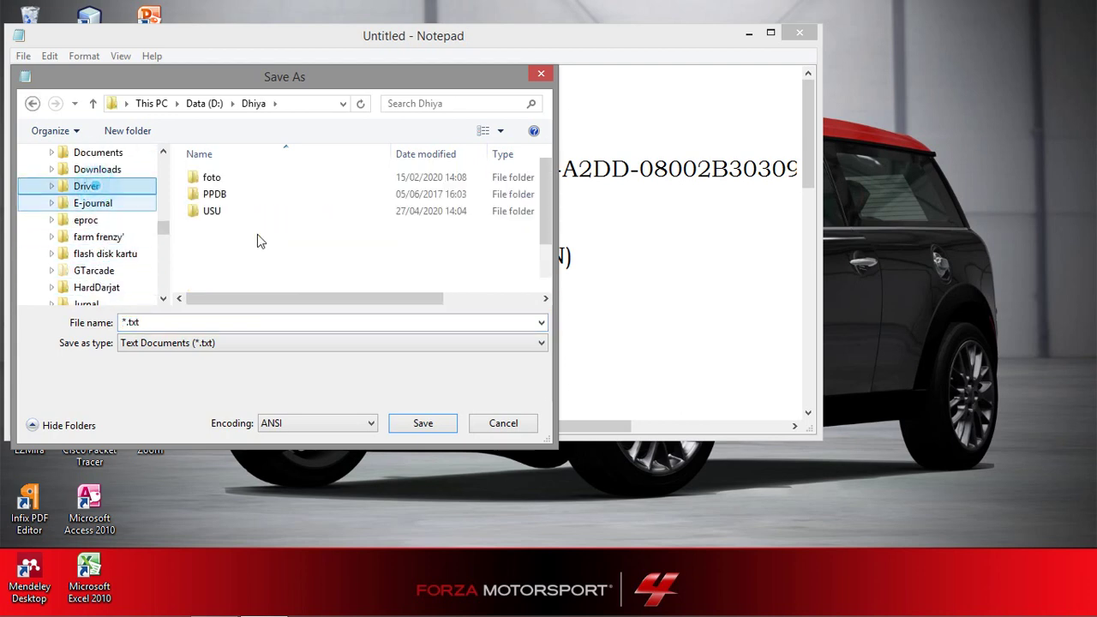
{"action": "left_click", "coordinate": [191, 321]}
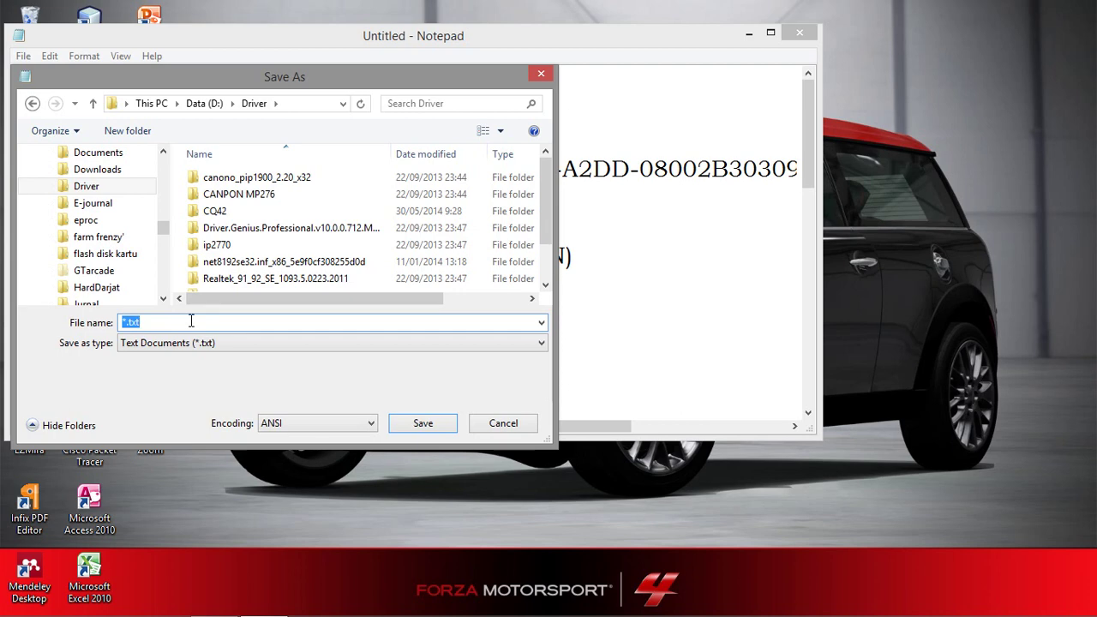
{"action": "type", "text": "penting.bat"}
{"action": "left_click", "coordinate": [306, 345]}
{"action": "left_click", "coordinate": [234, 371]}
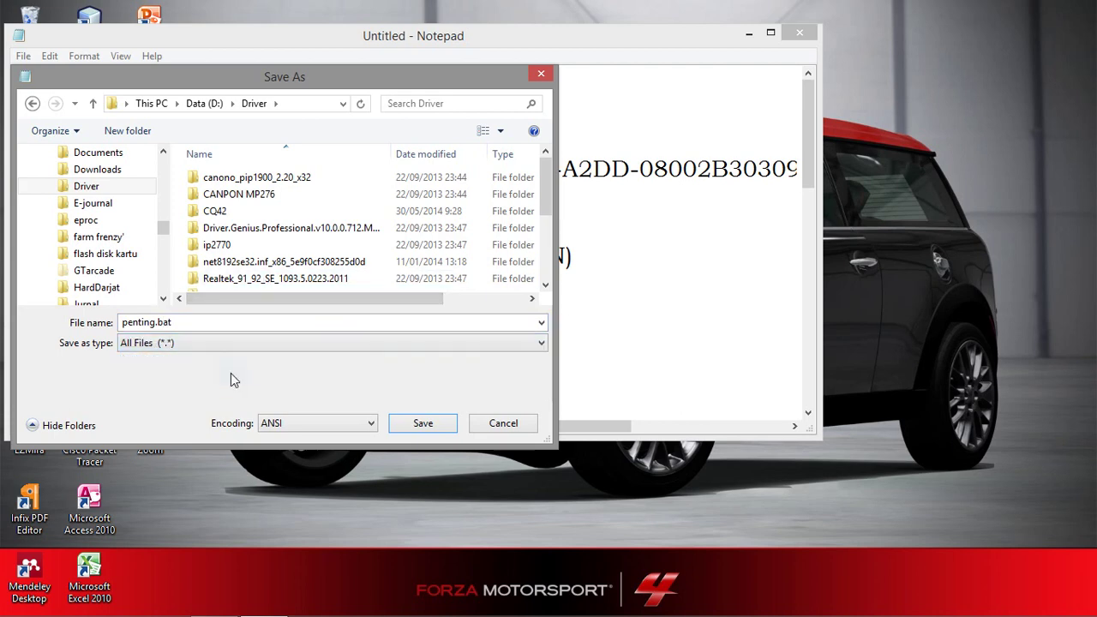
{"action": "left_click", "coordinate": [423, 423]}
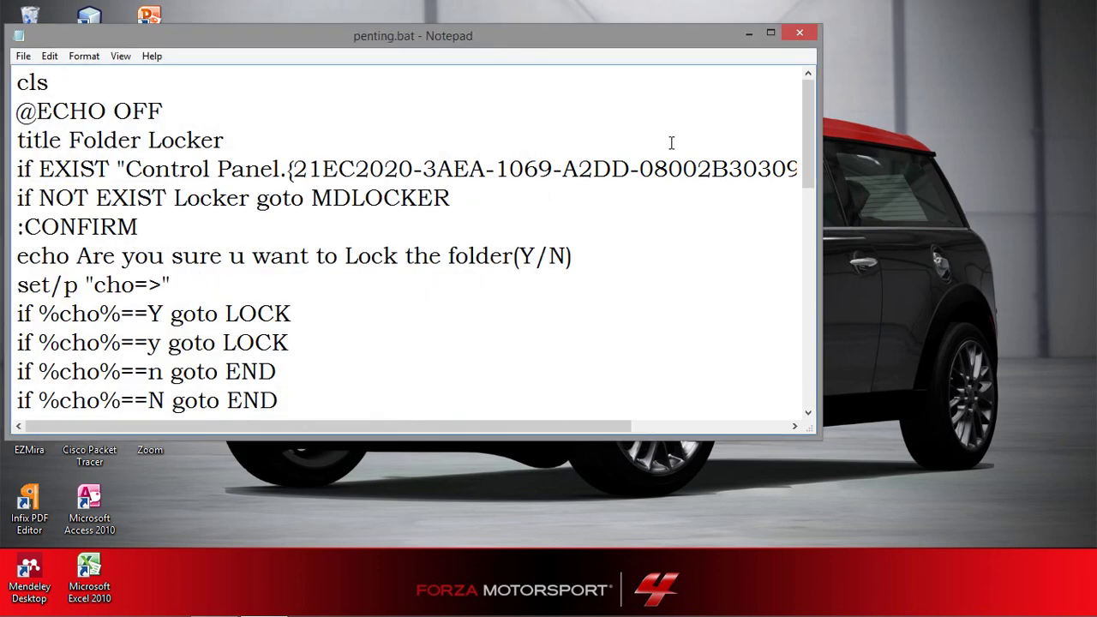
Close Notepad and browse to the Data (D:) drive in File Explorer.
{"action": "left_click", "coordinate": [789, 30]}
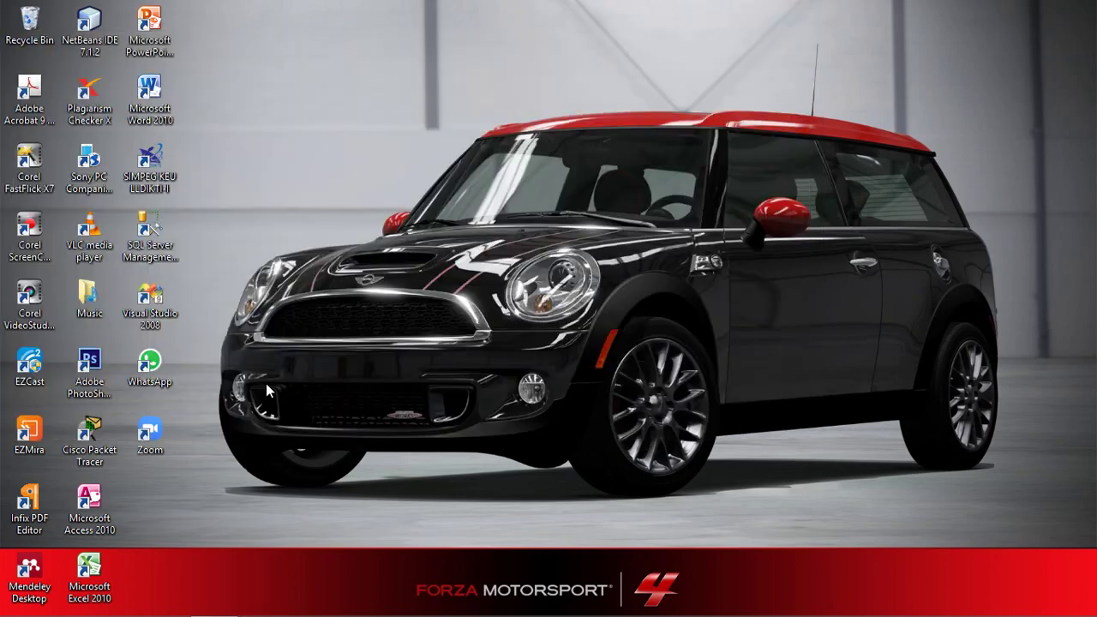
{"action": "left_click", "coordinate": [165, 600]}
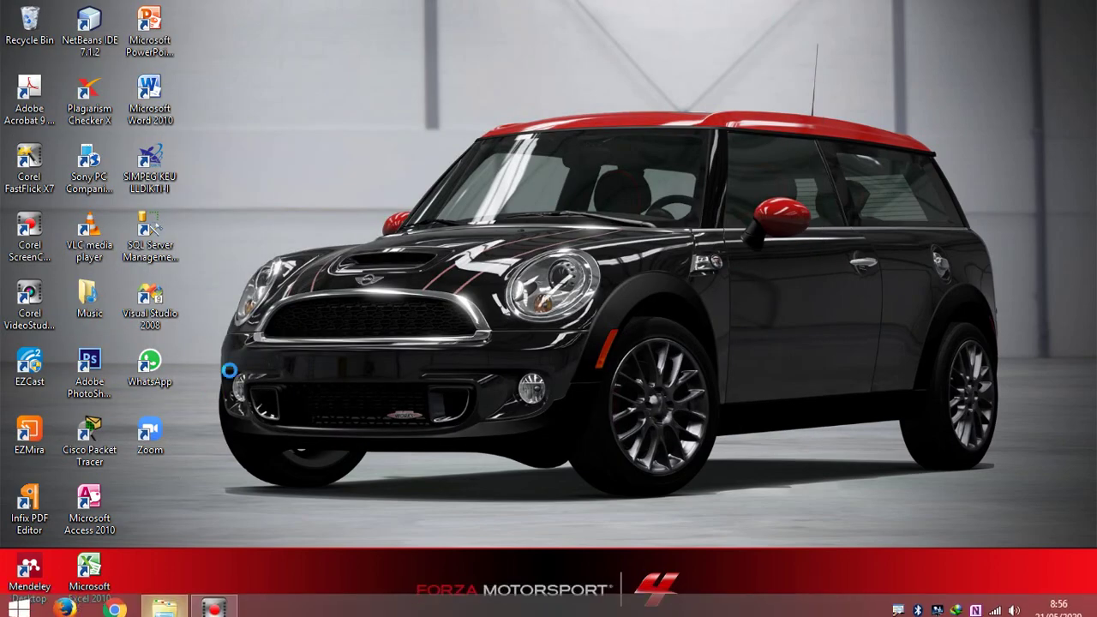
{"action": "scroll", "coordinate": [200, 276], "scroll_direction": "down", "scroll_amount": 3}
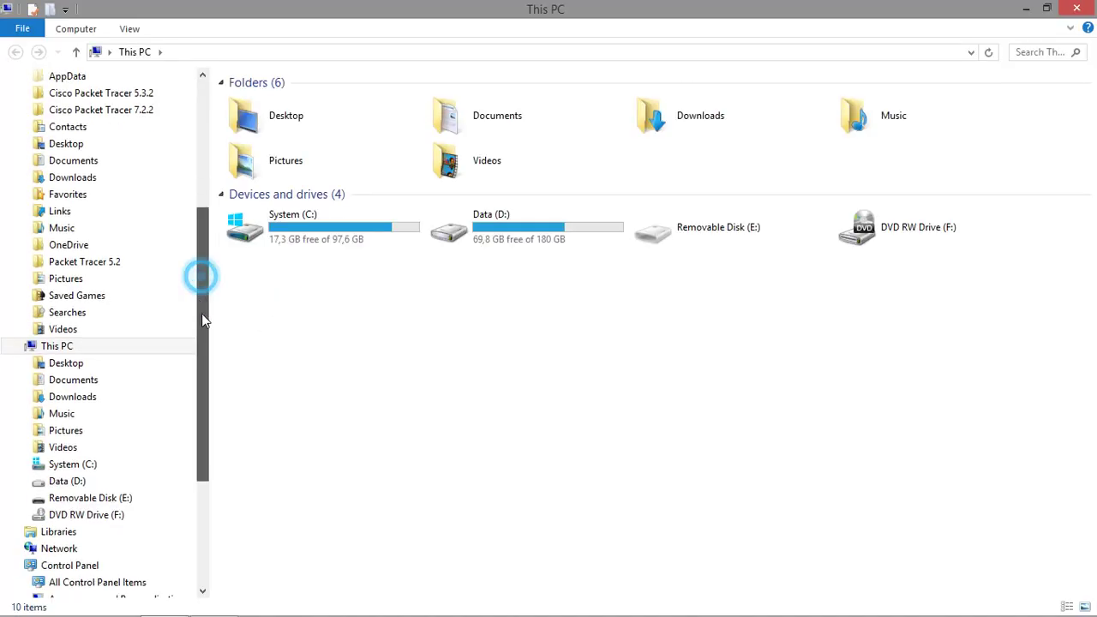
{"action": "left_click", "coordinate": [101, 367]}
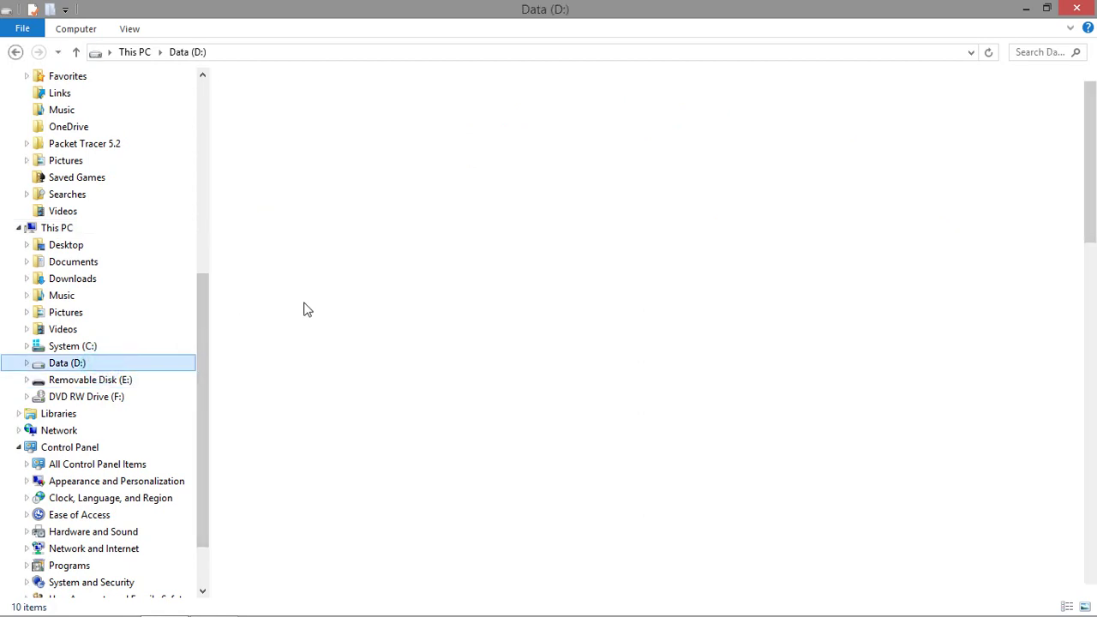
{"action": "left_click", "coordinate": [266, 307]}
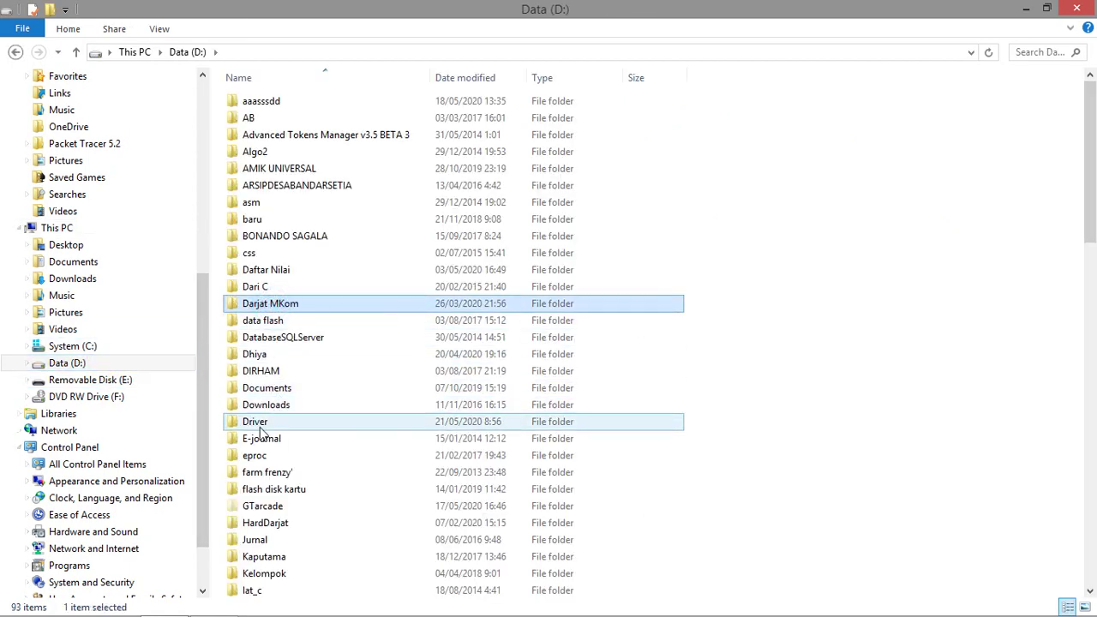
Open the Driver folder and run penting.bat twice to create Locker and prompt to lock it.
{"action": "left_click", "coordinate": [257, 424]}
{"action": "double_click", "coordinate": [260, 426]}
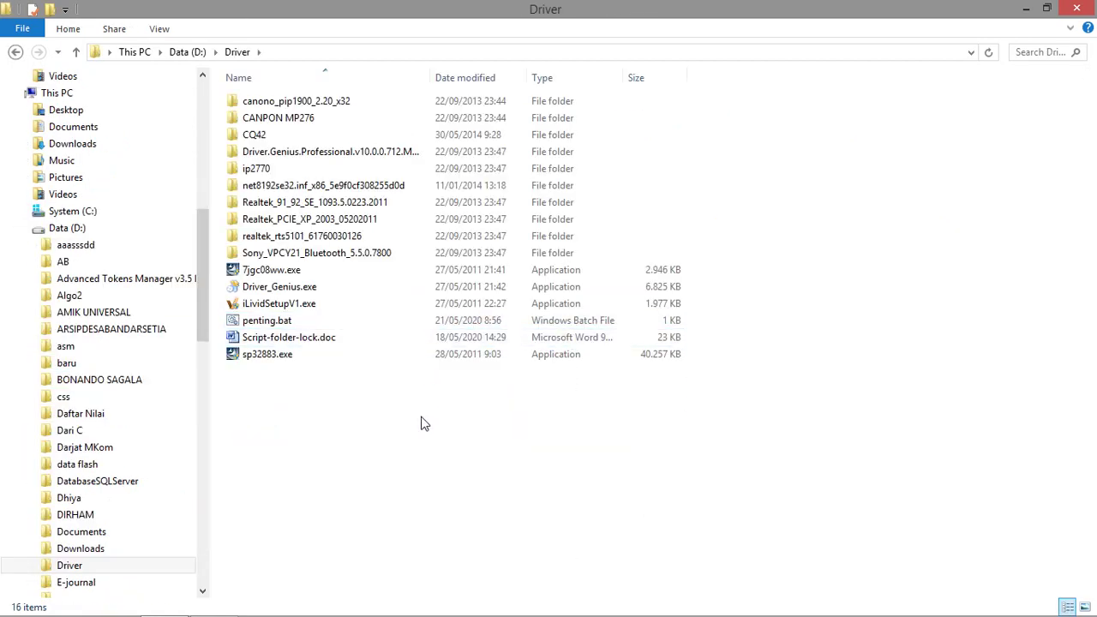
{"action": "double_click", "coordinate": [267, 322]}
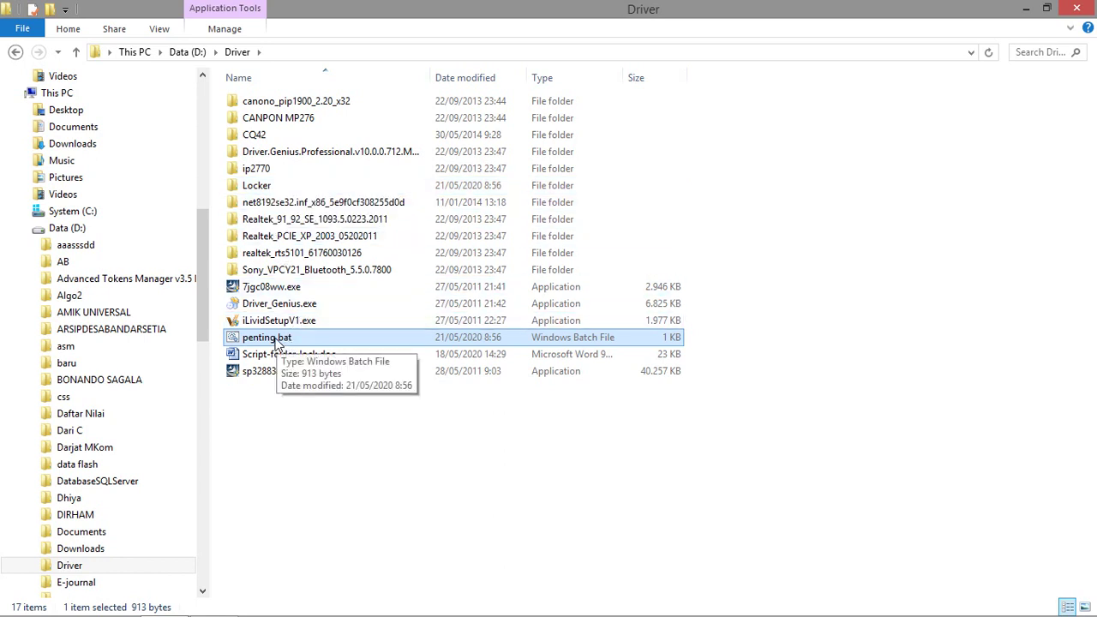
{"action": "double_click", "coordinate": [273, 338]}
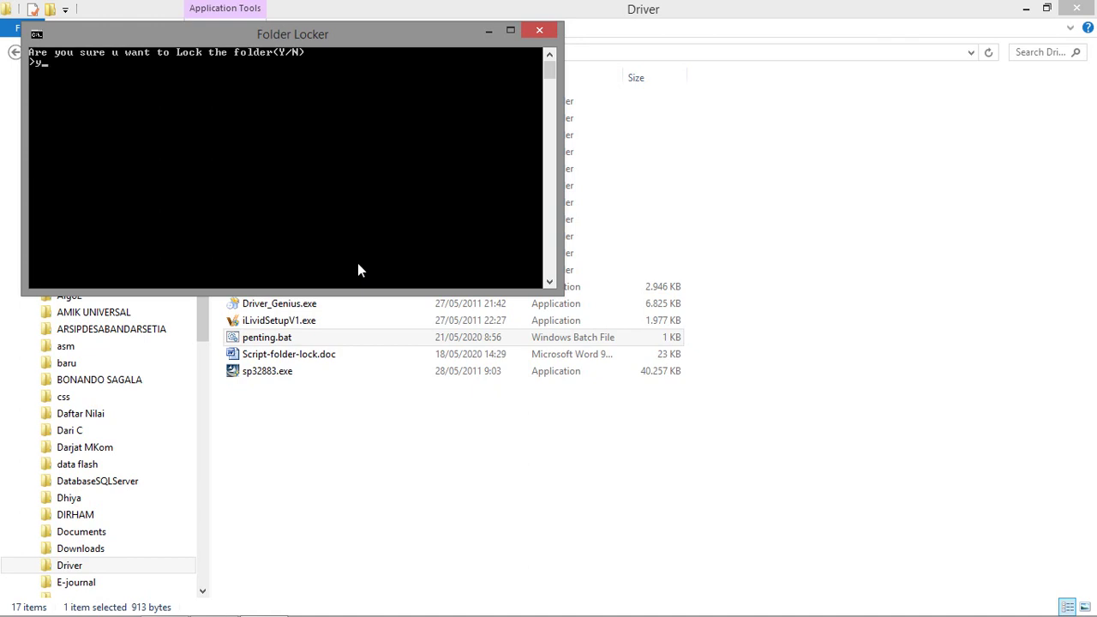
Confirm the Y answer in the Folder Locker console to lock and hide Locker.
{"action": "key", "text": "Return"}
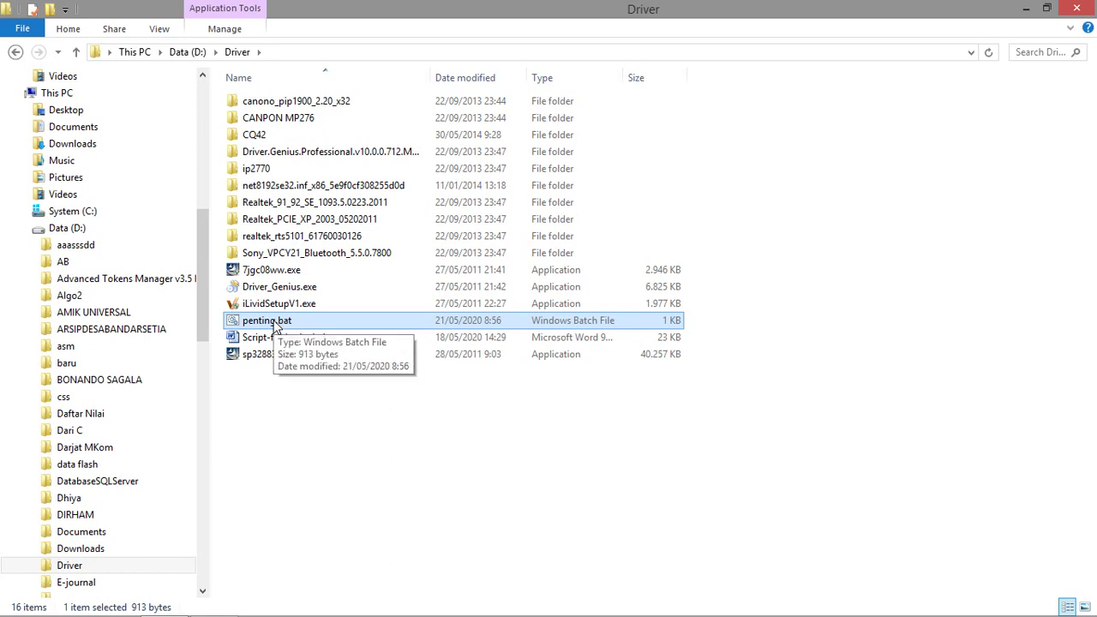
Unlock Locker with penting.bat and the password, peek inside, and return to Driver.
{"action": "double_click", "coordinate": [276, 322]}
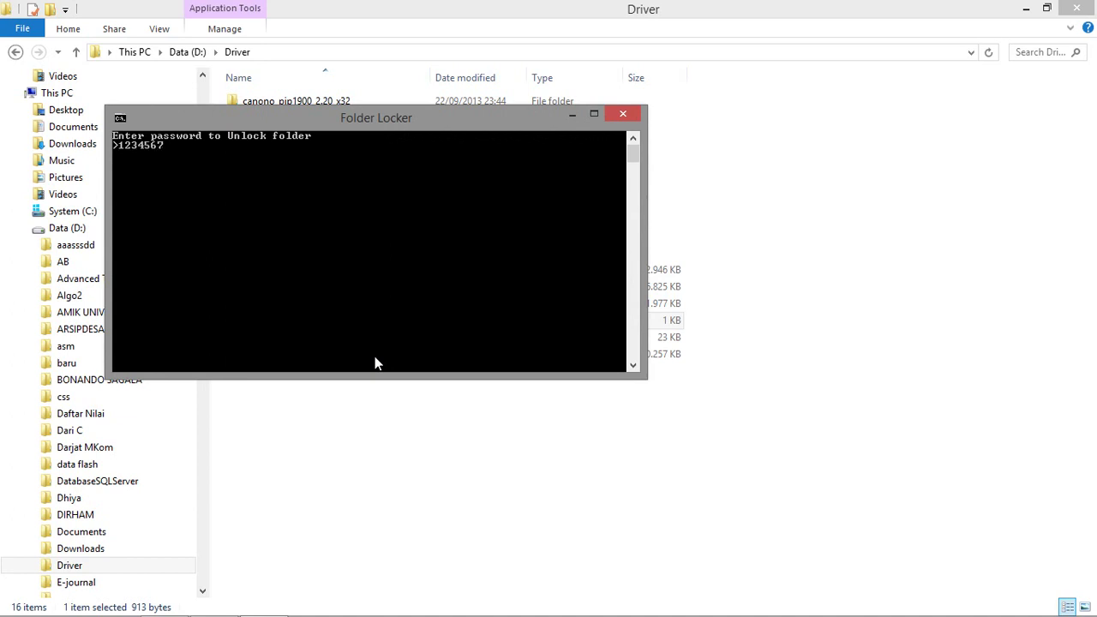
{"action": "key", "text": "Return"}
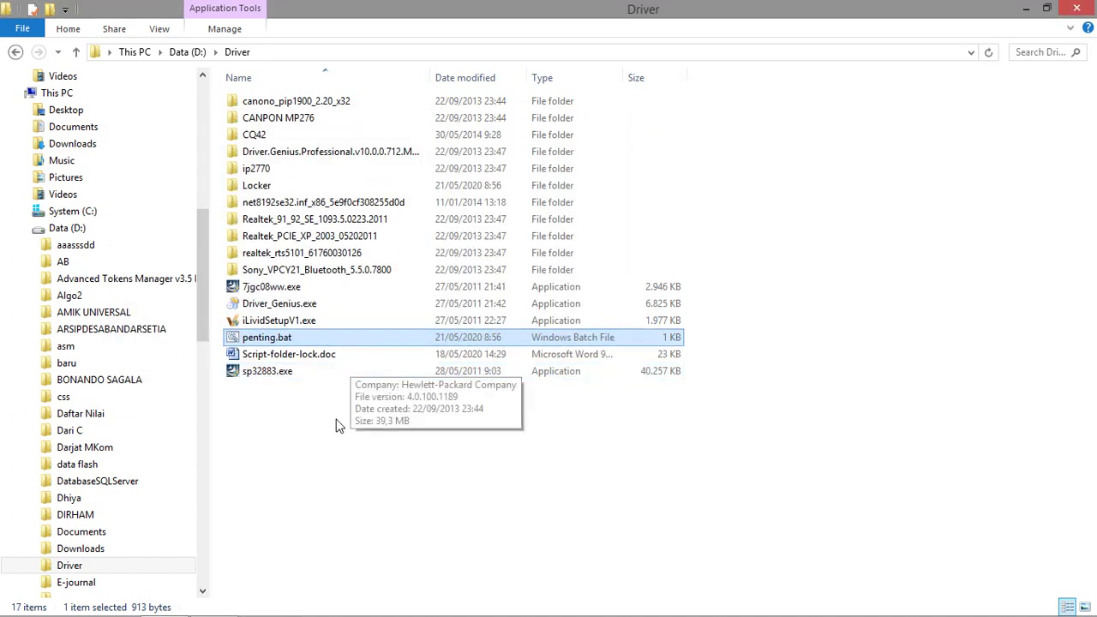
{"action": "double_click", "coordinate": [287, 190]}
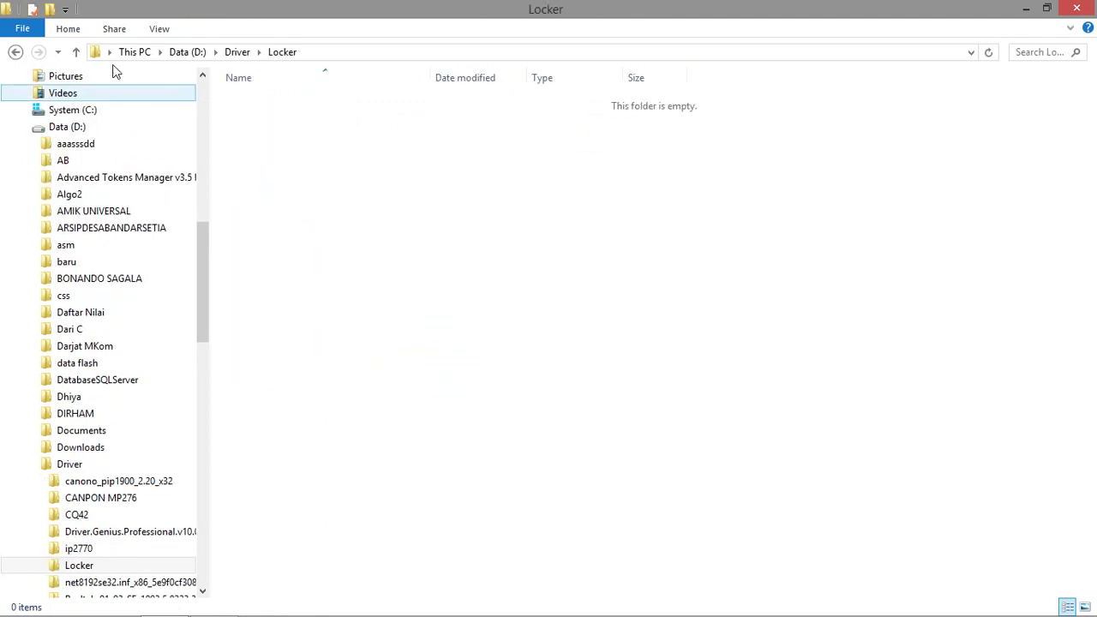
{"action": "left_click", "coordinate": [15, 52]}
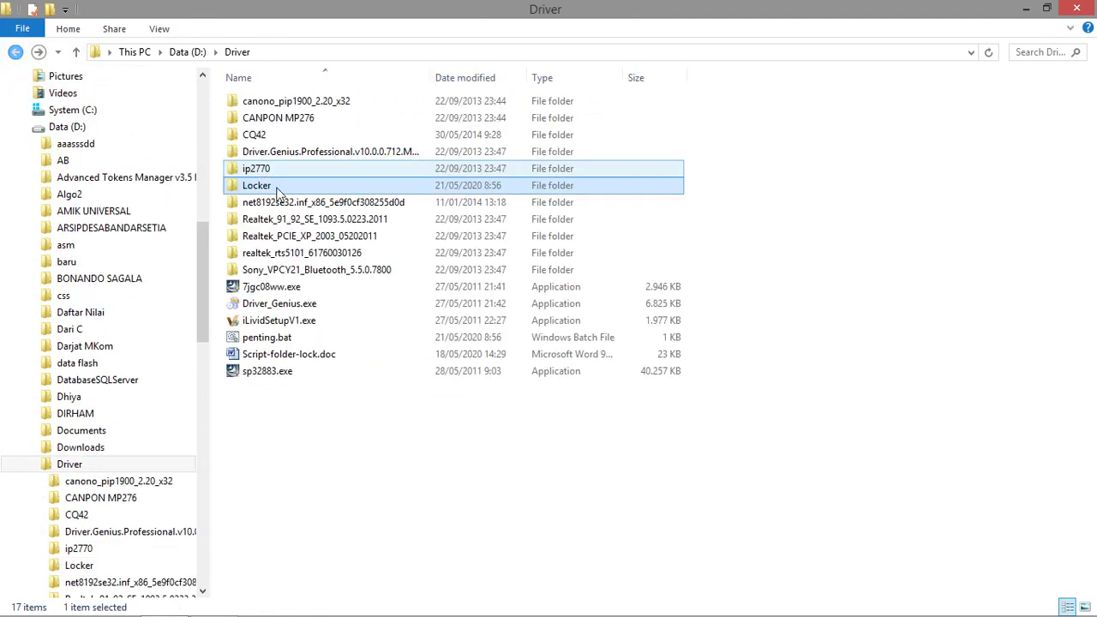
Cut the CQ42 folder from Driver and paste it into the Locker folder.
{"action": "left_click", "coordinate": [264, 137]}
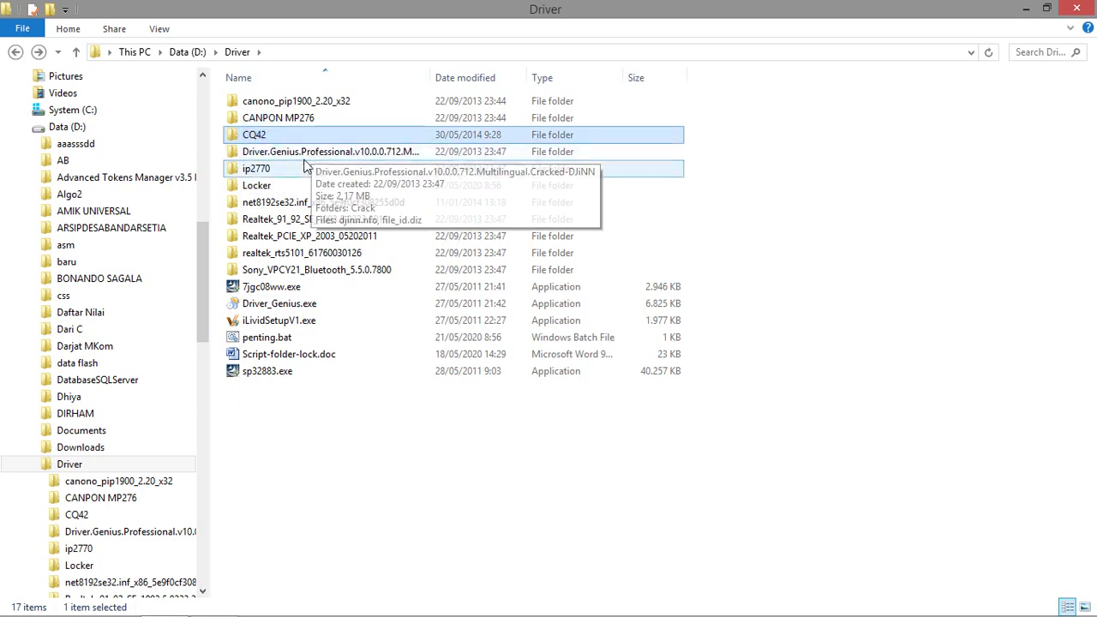
{"action": "right_click", "coordinate": [271, 135]}
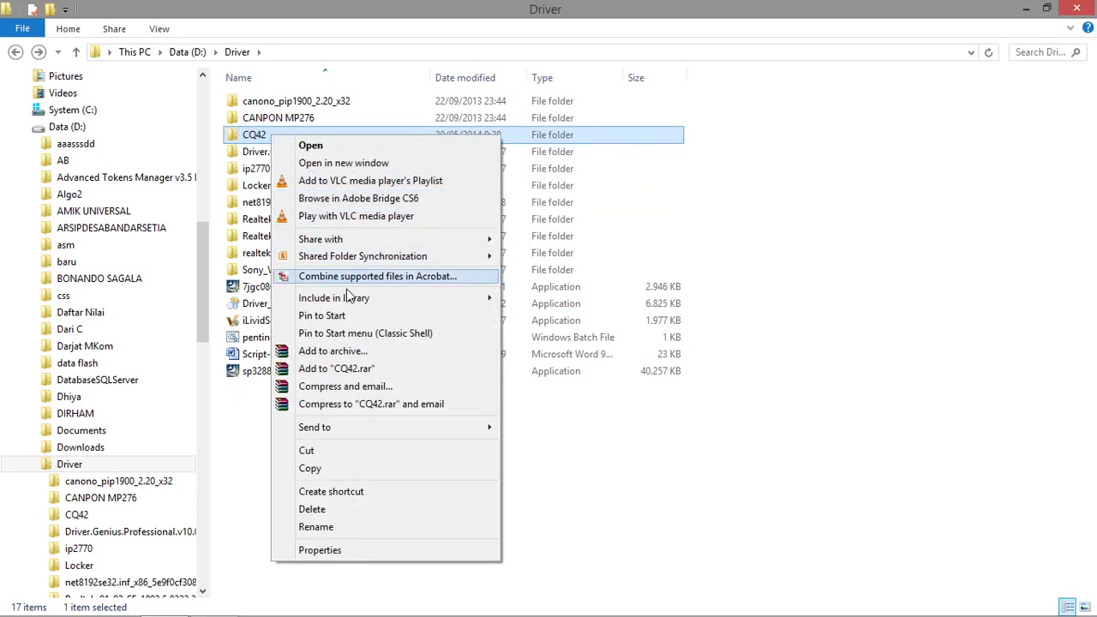
{"action": "left_click", "coordinate": [334, 470]}
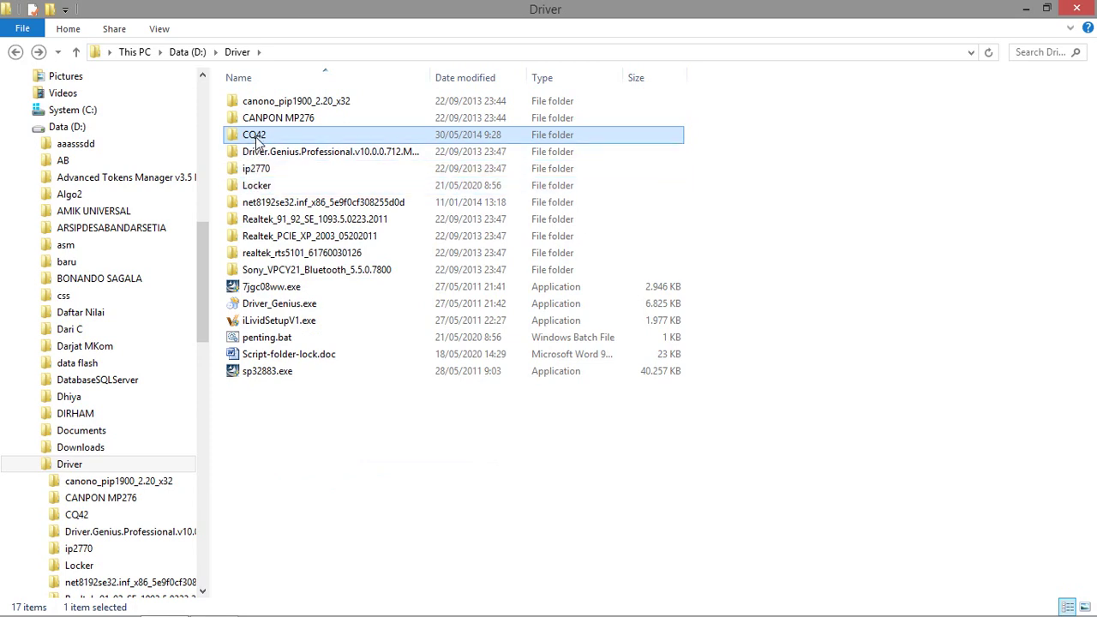
{"action": "right_click", "coordinate": [257, 138]}
{"action": "left_click", "coordinate": [309, 451]}
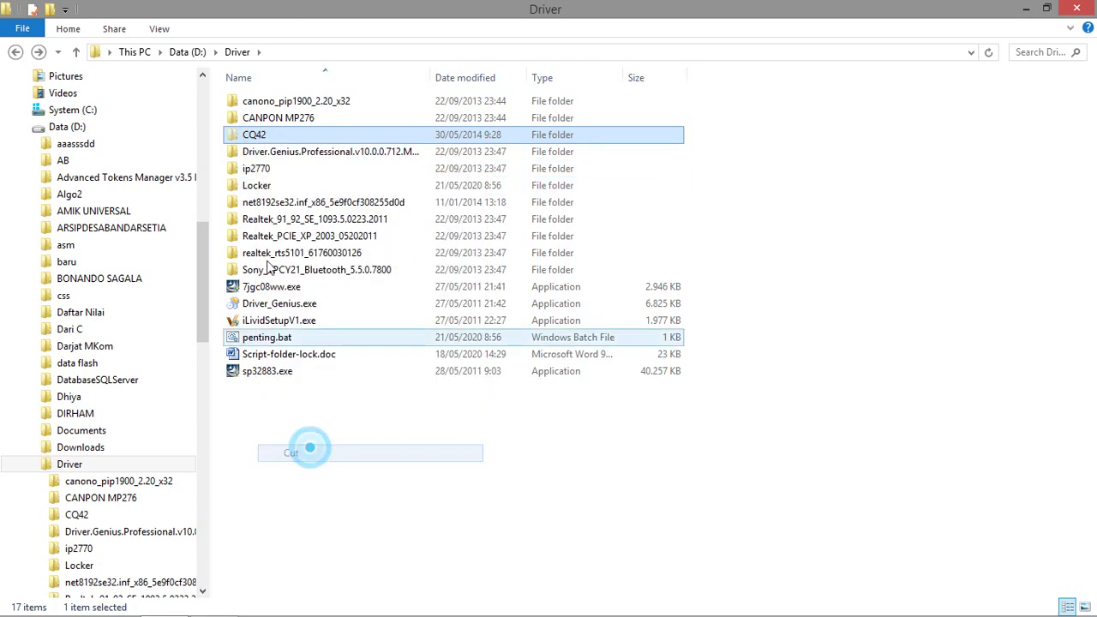
{"action": "double_click", "coordinate": [248, 187]}
{"action": "right_click", "coordinate": [335, 313]}
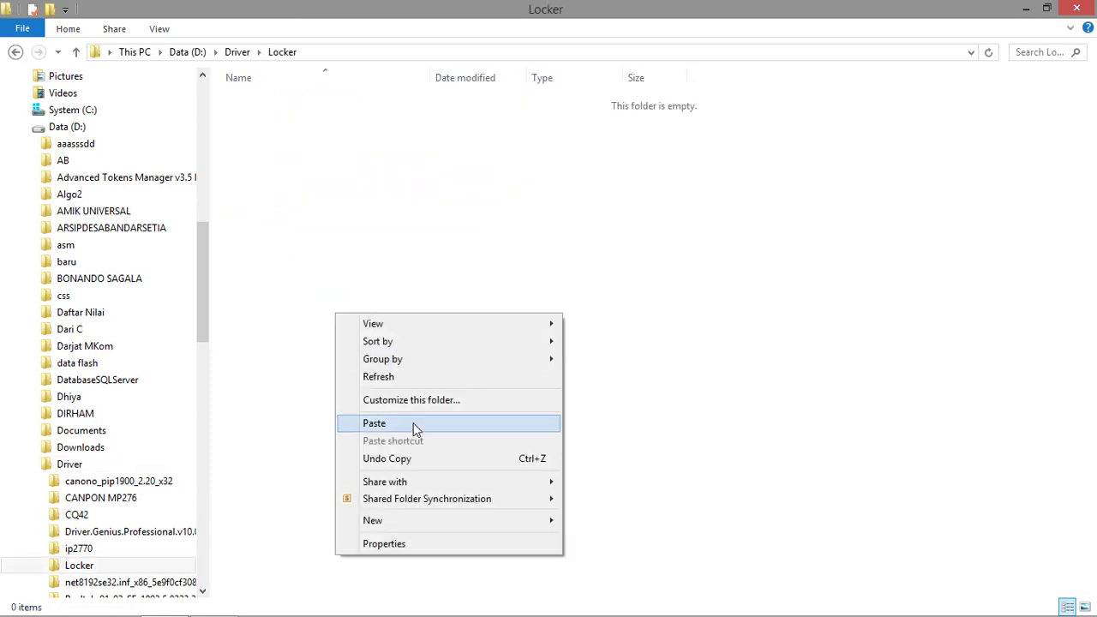
{"action": "left_click", "coordinate": [414, 423]}
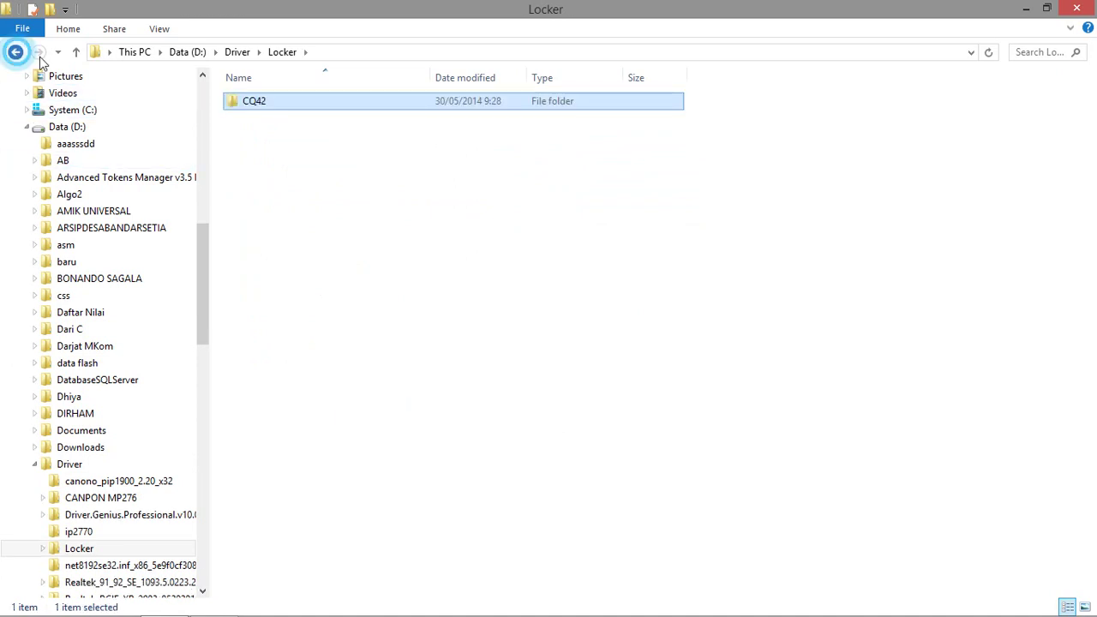
{"action": "left_click", "coordinate": [16, 53]}
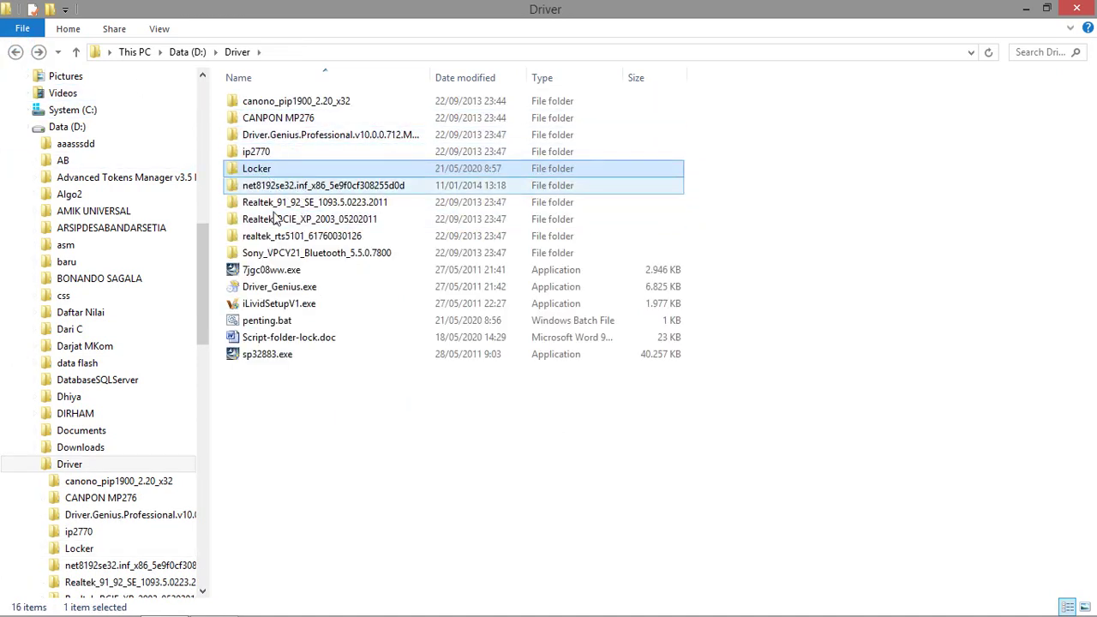
Lock the Locker folder again by running penting.bat and answering Y.
{"action": "double_click", "coordinate": [279, 322]}
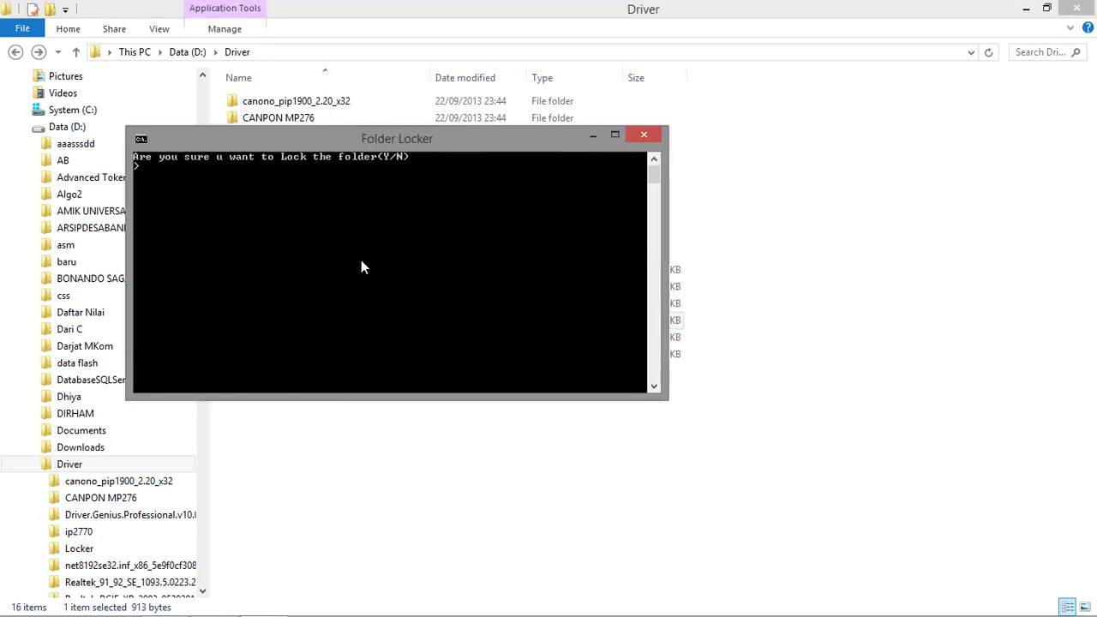
{"action": "type", "text": "Y"}
{"action": "key", "text": "Return"}
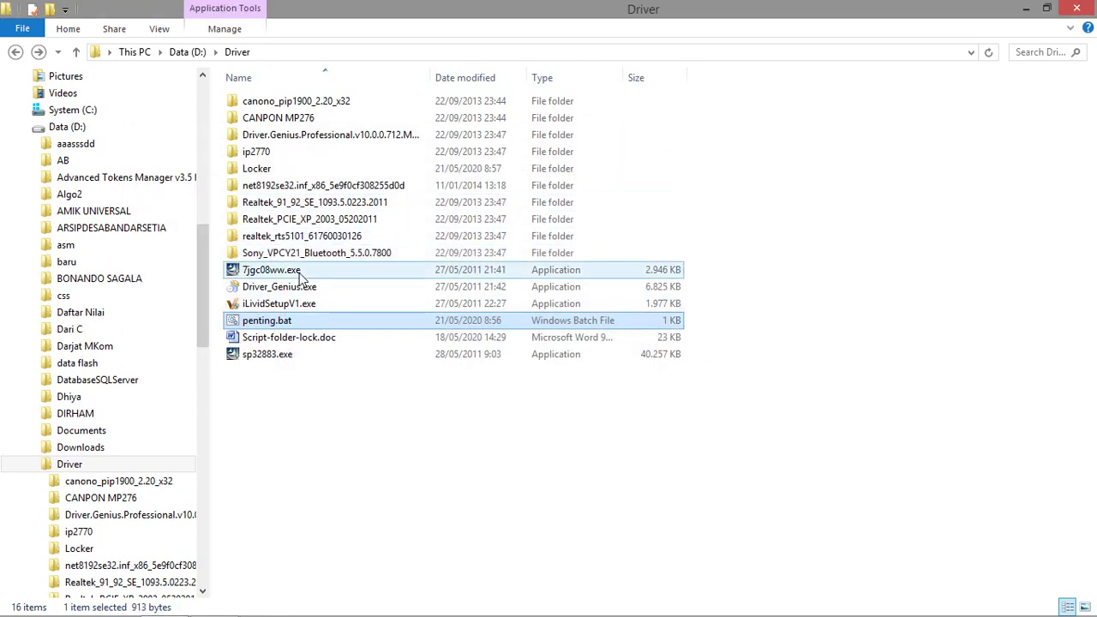
Unlock Locker with penting.bat and the password, then open it to see CQ42.
{"action": "double_click", "coordinate": [273, 312]}
{"action": "type", "text": "1"}
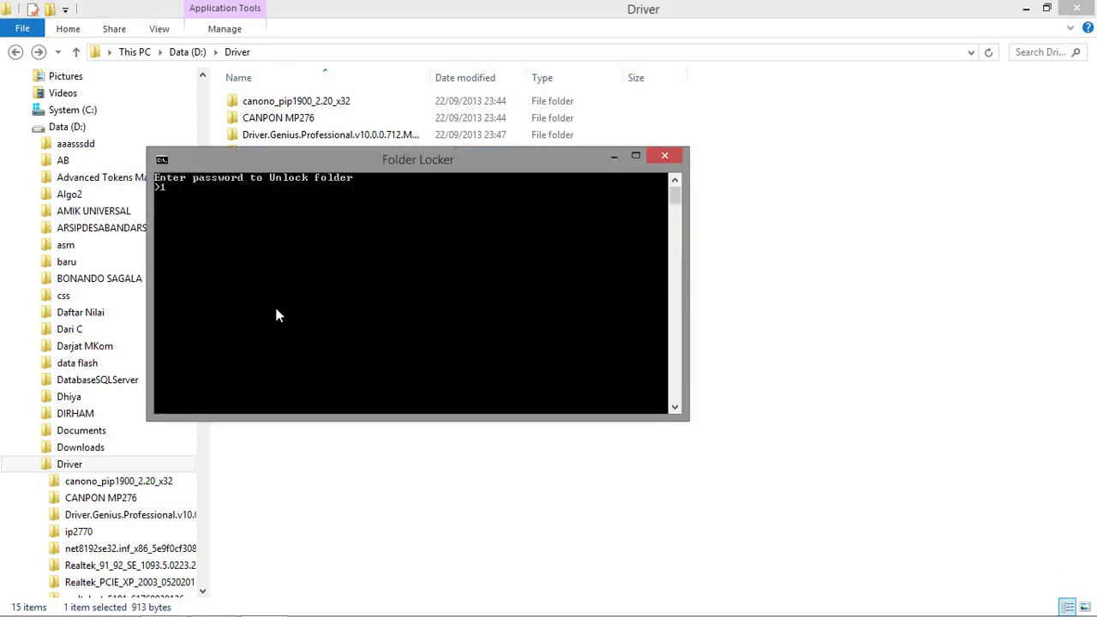
{"action": "type", "text": "234567"}
{"action": "key", "text": "Return"}
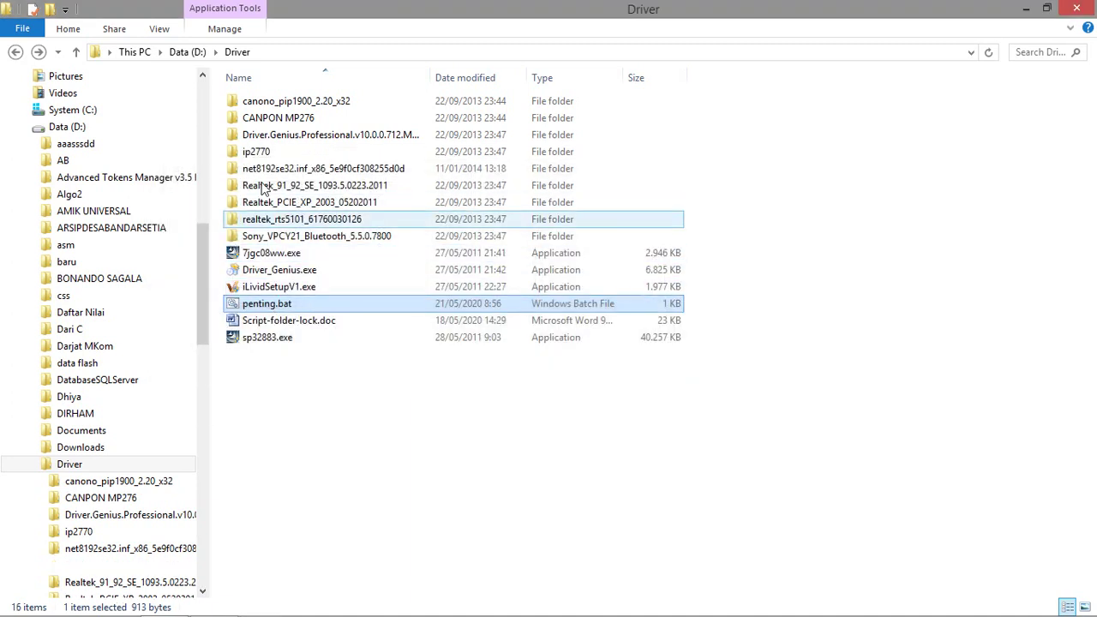
{"action": "double_click", "coordinate": [275, 169]}
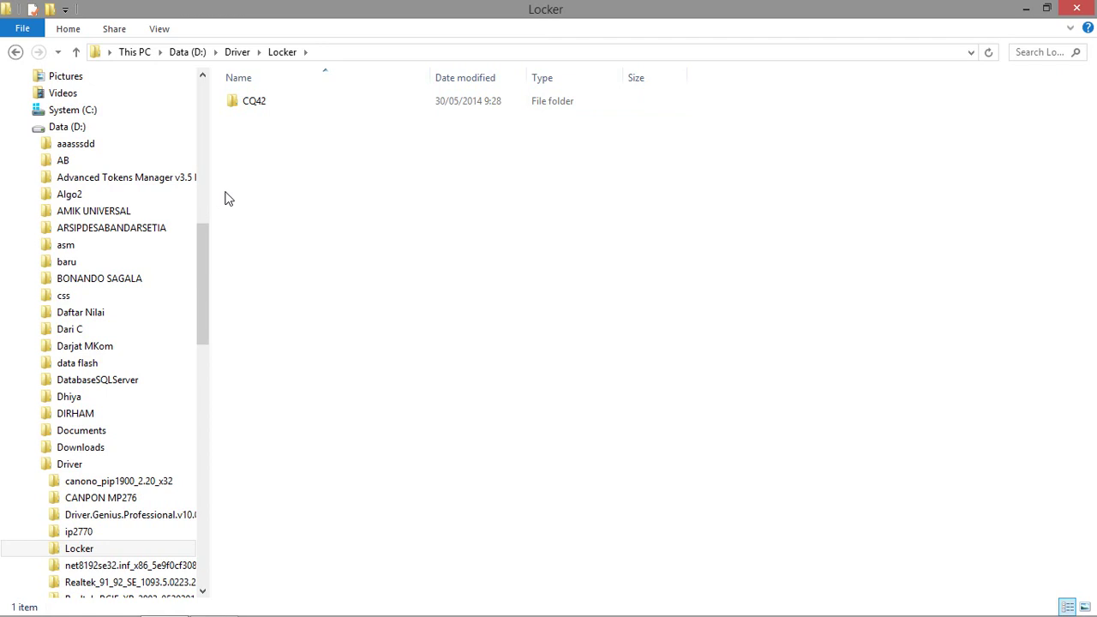
Launch cmd from the Run box and switch the prompt to drive D.
{"action": "key", "text": "super+r"}
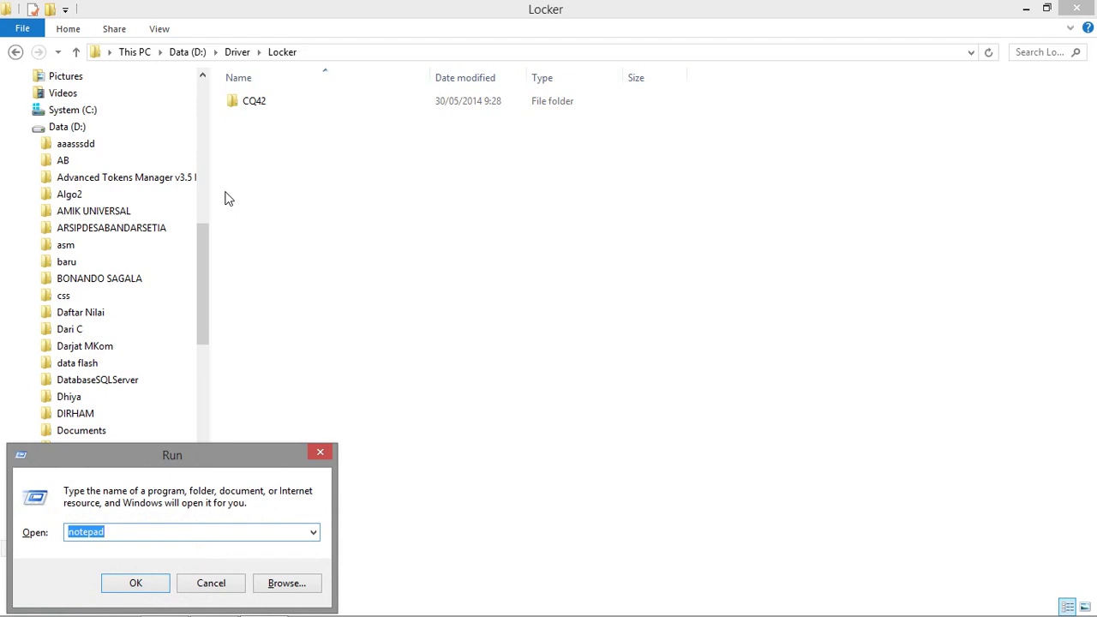
{"action": "type", "text": "cm"}
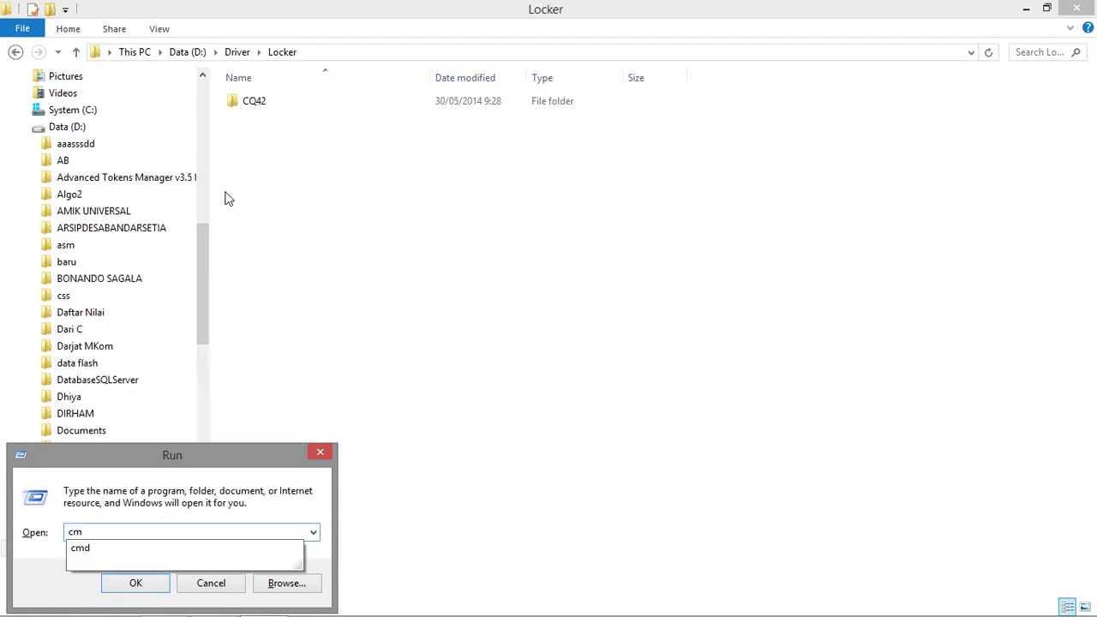
{"action": "type", "text": "d"}
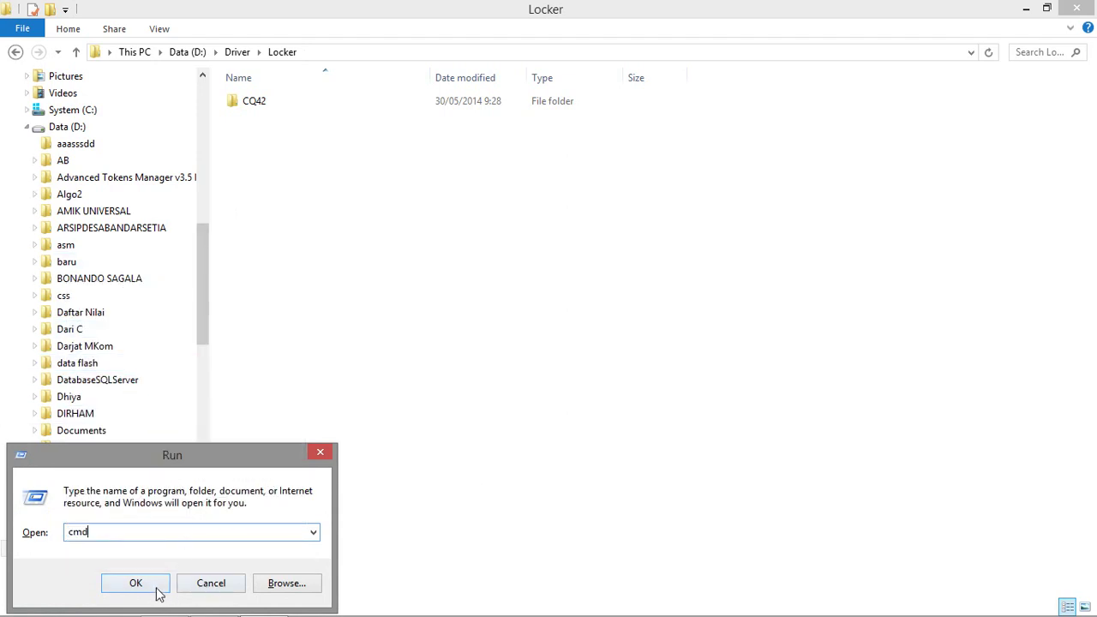
{"action": "left_click", "coordinate": [154, 591]}
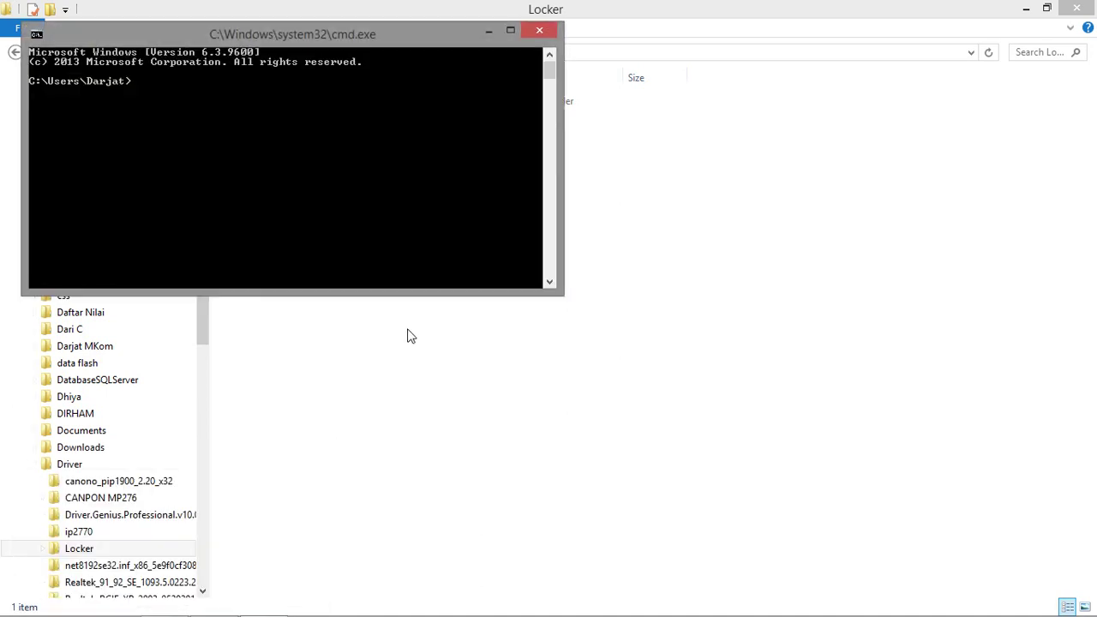
{"action": "left_click_drag", "start_coordinate": [431, 36], "coordinate": [699, 113]}
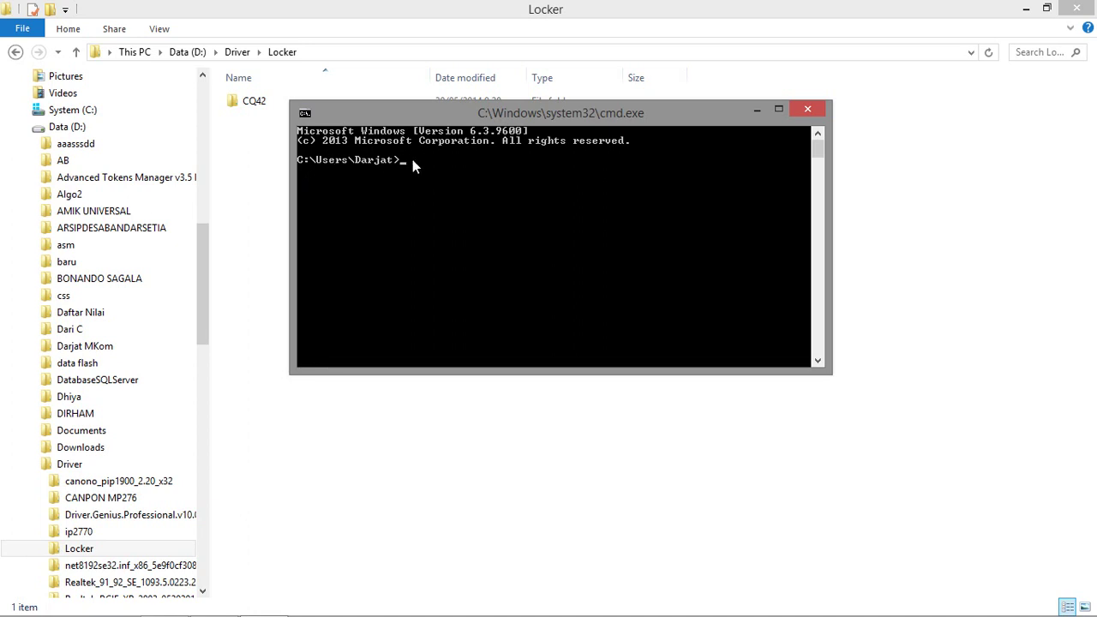
{"action": "type", "text": ":"}
{"action": "key", "text": "Return"}
Return to the Driver folder and lock Locker with penting.bat, answering Y.
{"action": "left_click", "coordinate": [429, 428]}
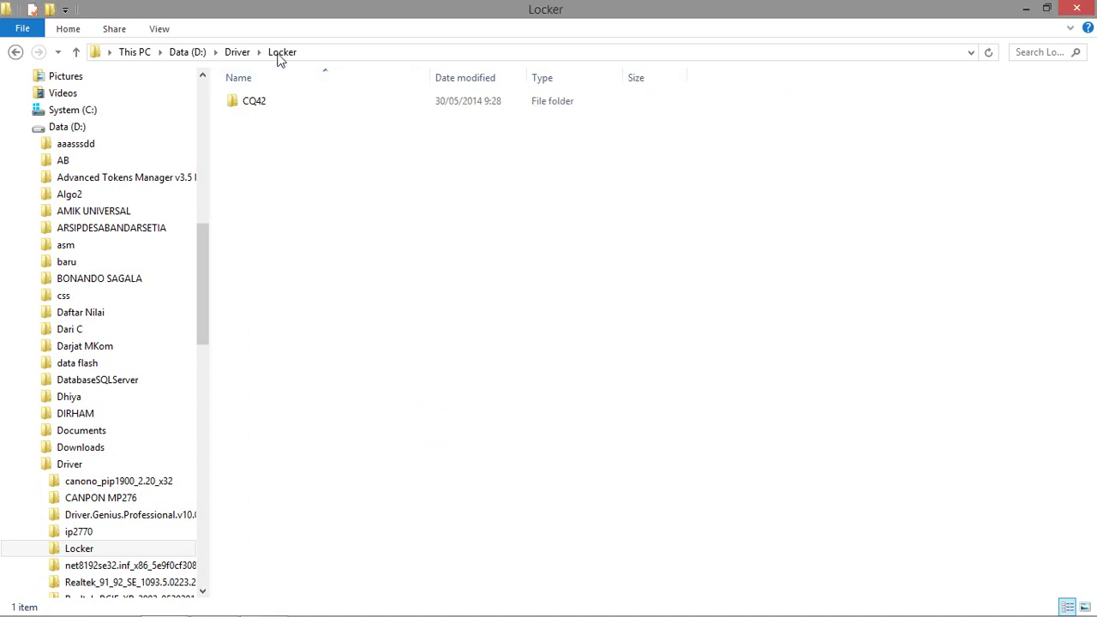
{"action": "left_click", "coordinate": [234, 52]}
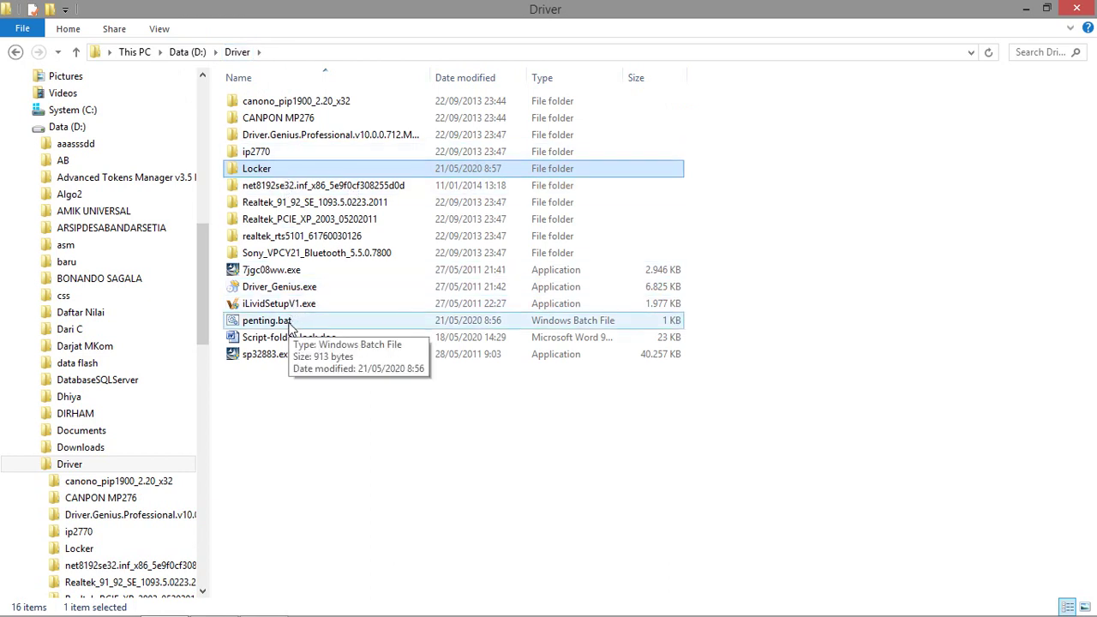
{"action": "double_click", "coordinate": [284, 320]}
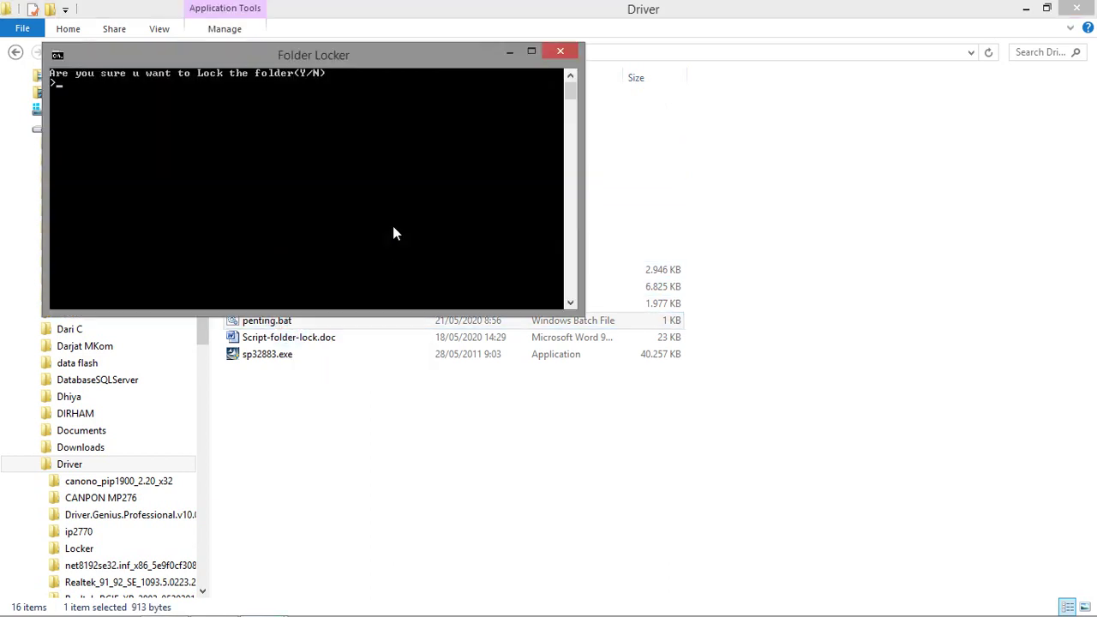
{"action": "type", "text": "Y"}
{"action": "key", "text": "Return"}
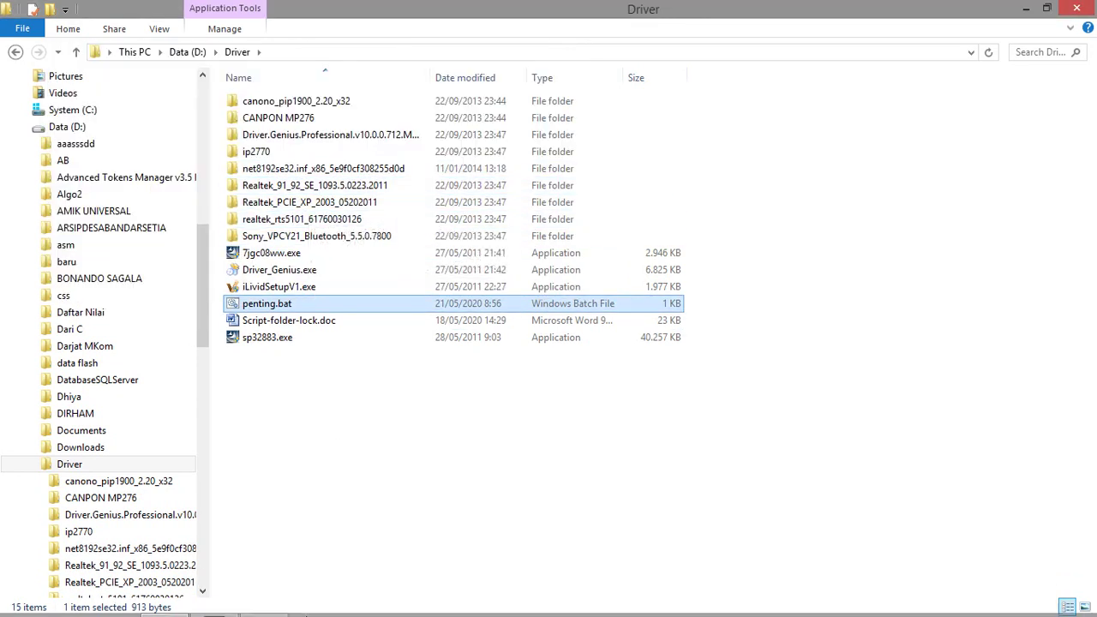
Run cd\driver and dir in the command prompt, then arrange its window over Explorer.
{"action": "left_click", "coordinate": [263, 600]}
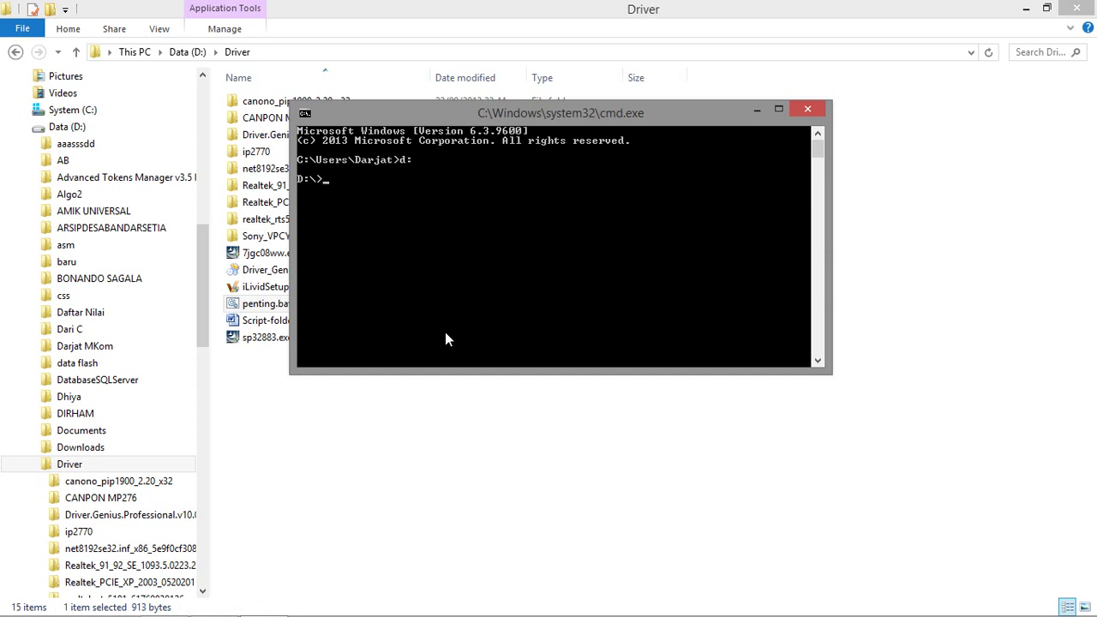
{"action": "type", "text": "cd\\driver"}
{"action": "key", "text": "Return"}
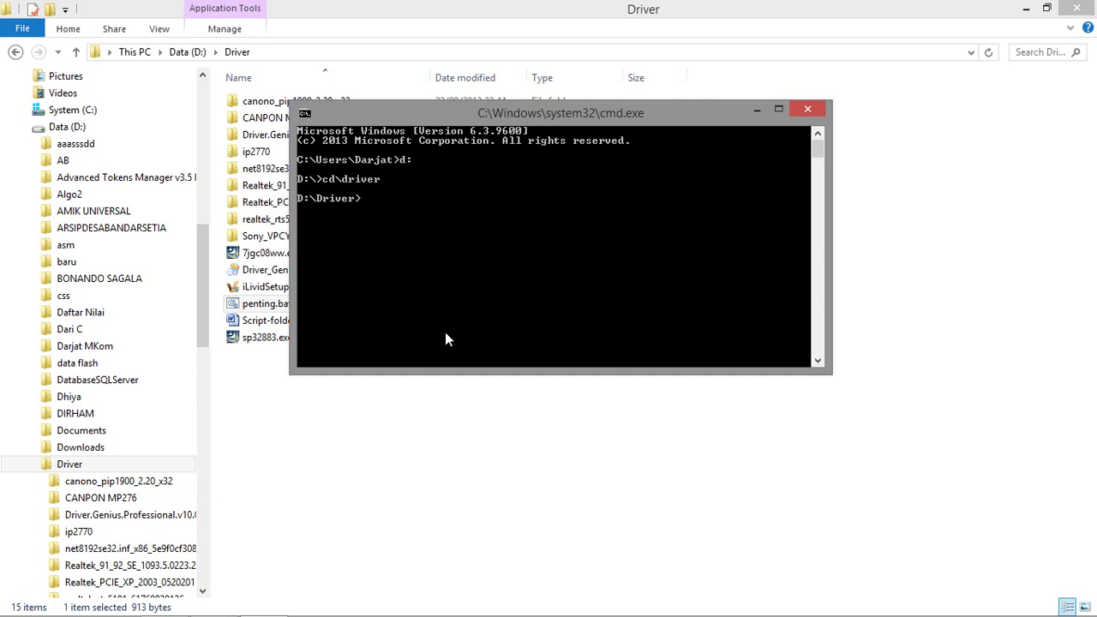
{"action": "type", "text": "dir"}
{"action": "key", "text": "Return"}
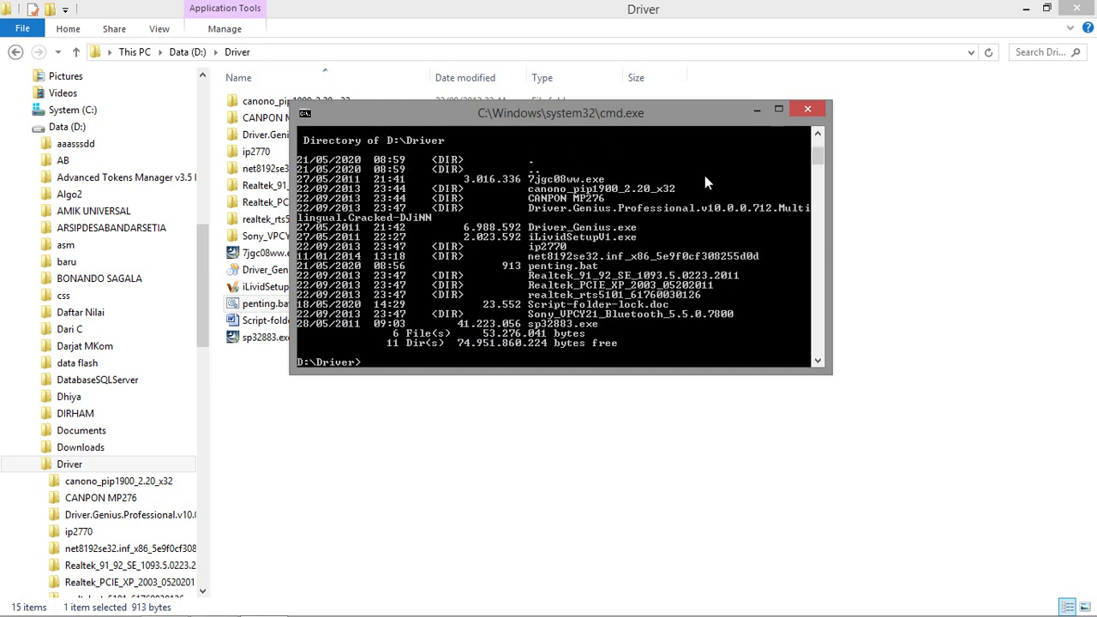
{"action": "left_click", "coordinate": [780, 111]}
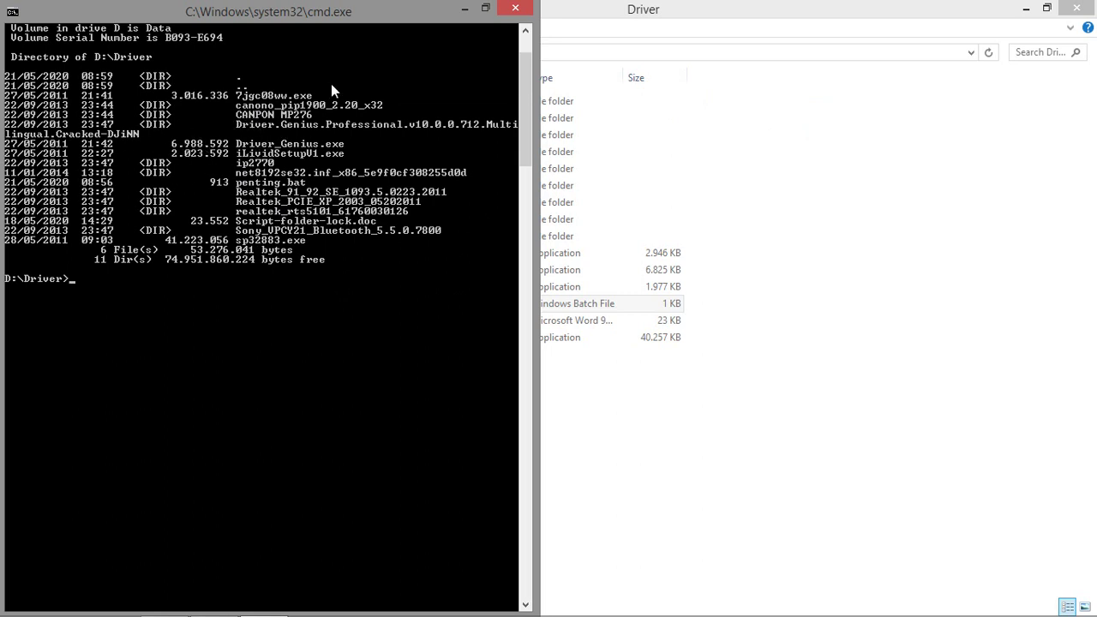
{"action": "left_click_drag", "start_coordinate": [339, 25], "coordinate": [727, 95]}
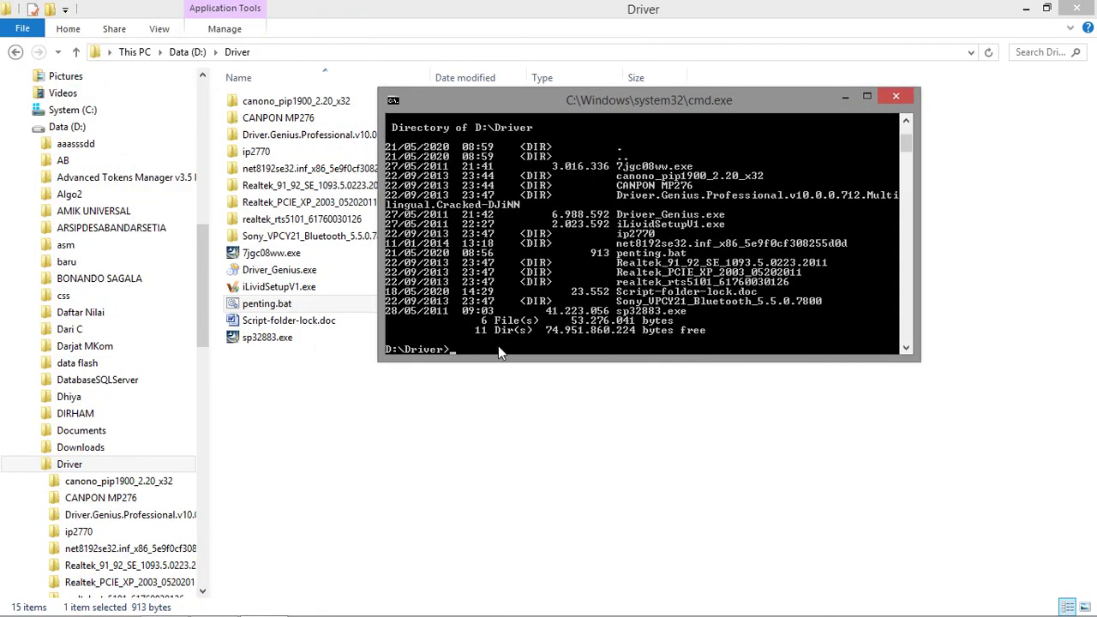
Display the attrib /? help in the command prompt.
{"action": "type", "text": "at"}
{"action": "type", "text": "trib /?"}
{"action": "key", "text": "Return"}
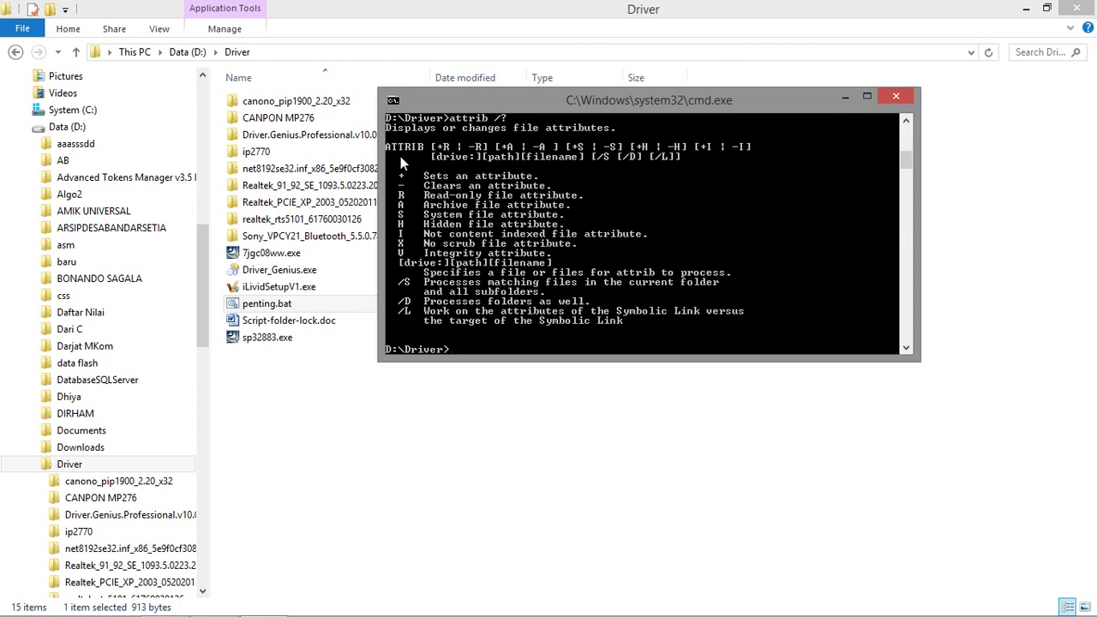
Run attrib +h +s +r /S /D and check that Driver looks empty in Explorer.
{"action": "type", "text": "attrib +"}
{"action": "type", "text": "h +s +r"}
{"action": "type", "text": "/S /D"}
{"action": "key", "text": "Return"}
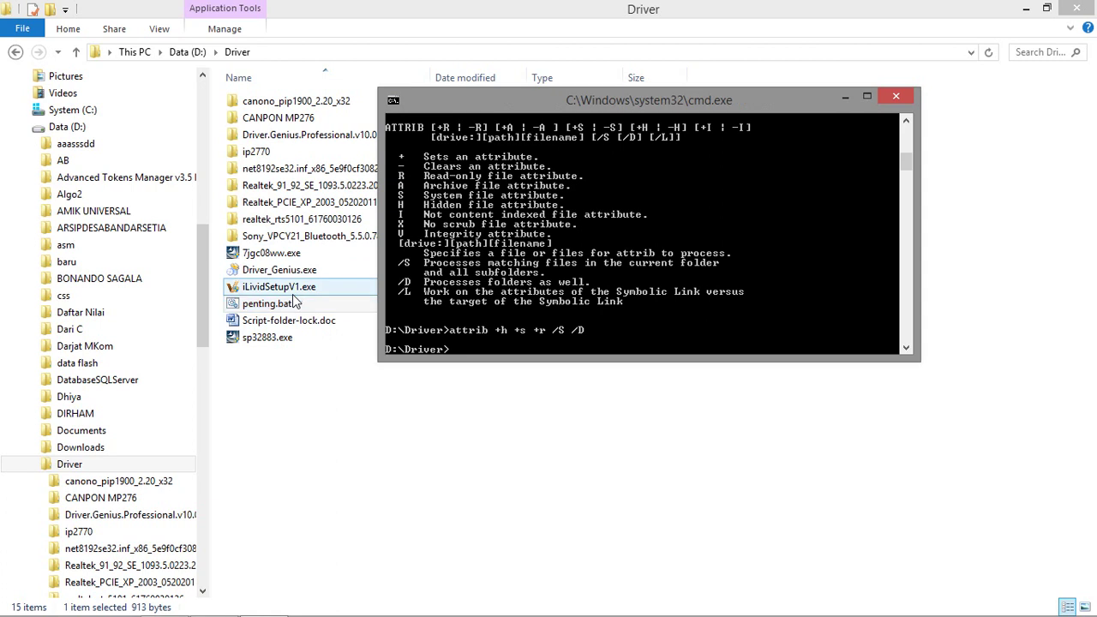
{"action": "left_click", "coordinate": [298, 377]}
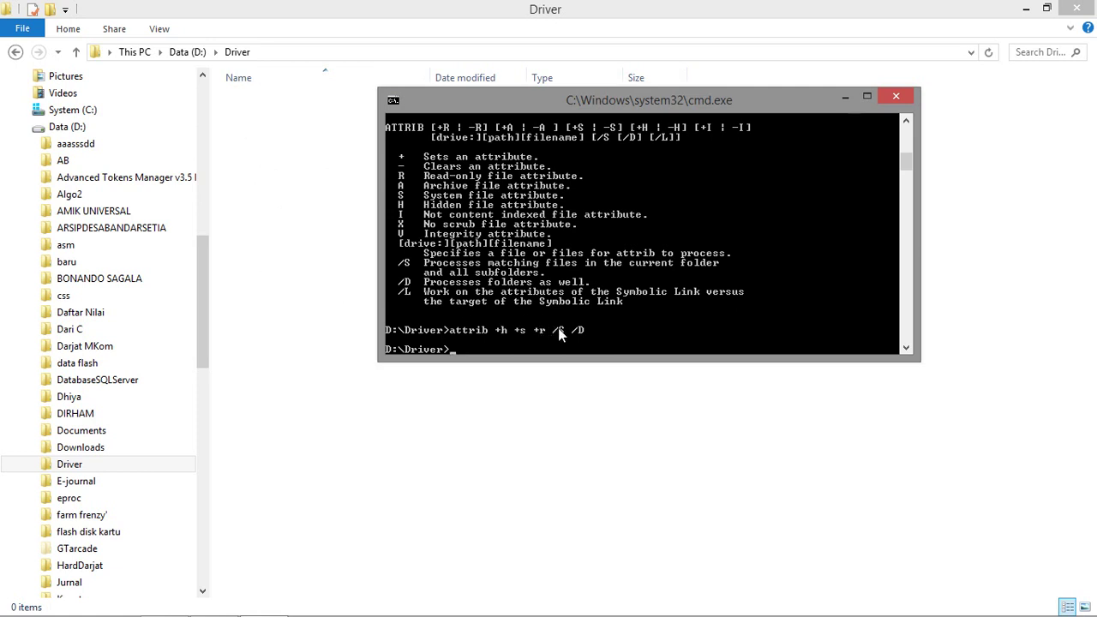
Recall the attrib command, edit it to -h -s -r /S /D, run it, and recheck Explorer.
{"action": "key", "text": "Up"}
{"action": "key", "text": "Left"}
{"action": "key", "text": "Left"}
{"action": "key", "text": "Left"}
{"action": "key", "text": "Left"}
{"action": "key", "text": "Left"}
{"action": "key", "text": "Left"}
{"action": "key", "text": "Left"}
{"action": "key", "text": "Left"}
{"action": "key", "text": "Left"}
{"action": "key", "text": "Left"}
{"action": "key", "text": "Left"}
{"action": "key", "text": "Left"}
{"action": "key", "text": "Left"}
{"action": "key", "text": "Left"}
{"action": "key", "text": "Delete"}
{"action": "type", "text": "-"}
{"action": "key", "text": "Right"}
{"action": "key", "text": "Right"}
{"action": "key", "text": "Delete"}
{"action": "type", "text": "-"}
{"action": "key", "text": "Return"}
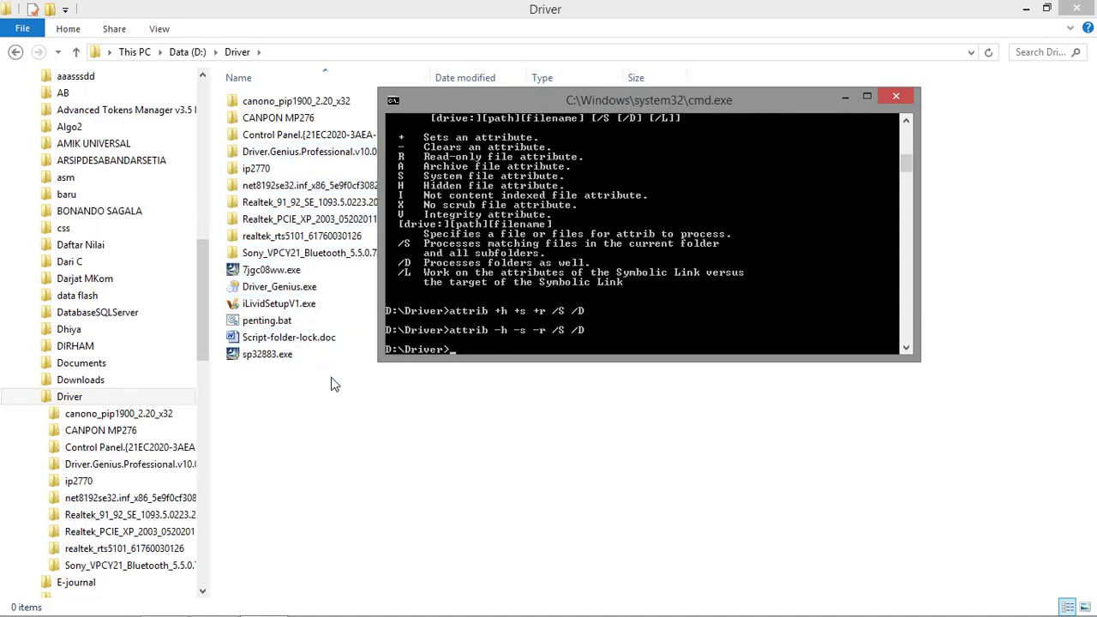
{"action": "scroll", "coordinate": [317, 352], "scroll_direction": "up", "scroll_amount": 4}
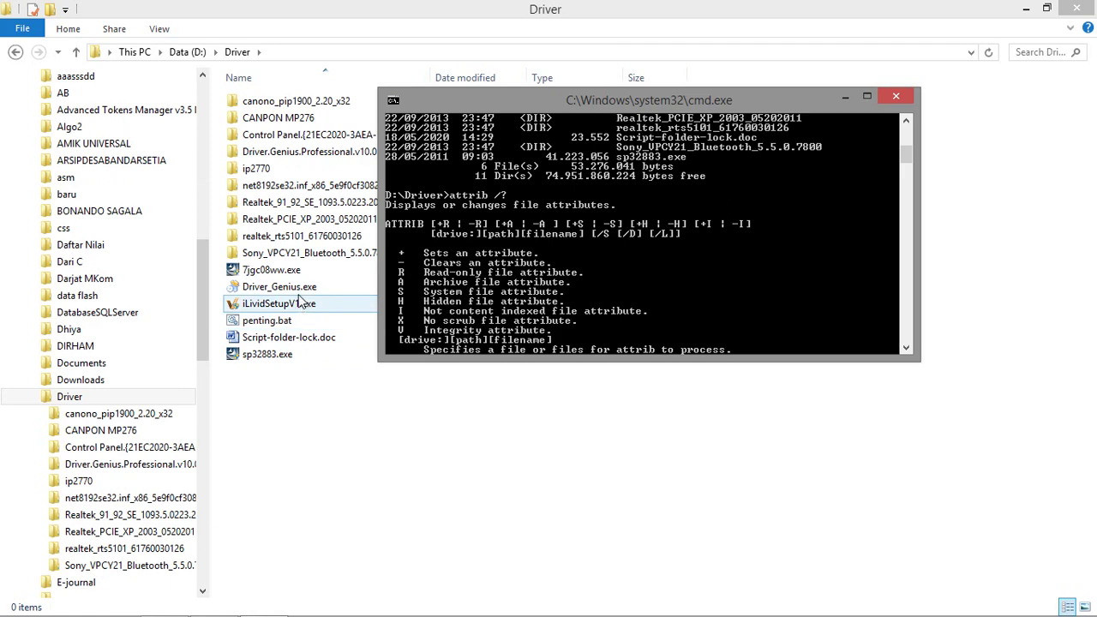
{"action": "scroll", "coordinate": [297, 301], "scroll_direction": "down", "scroll_amount": 3}
{"action": "left_click", "coordinate": [296, 206]}
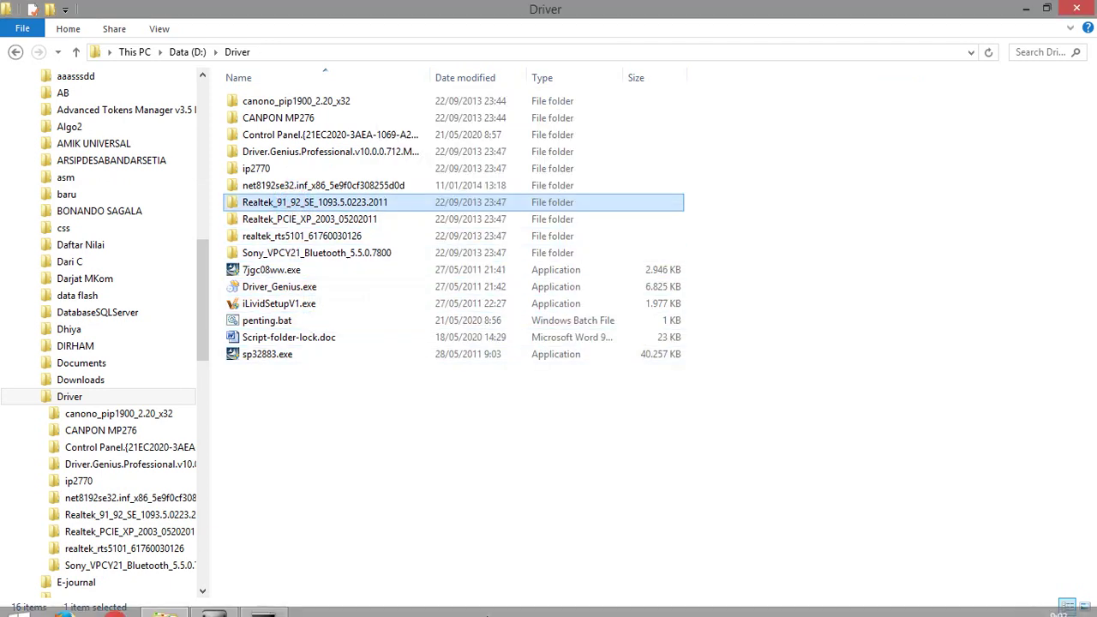
{"action": "left_click", "coordinate": [263, 602]}
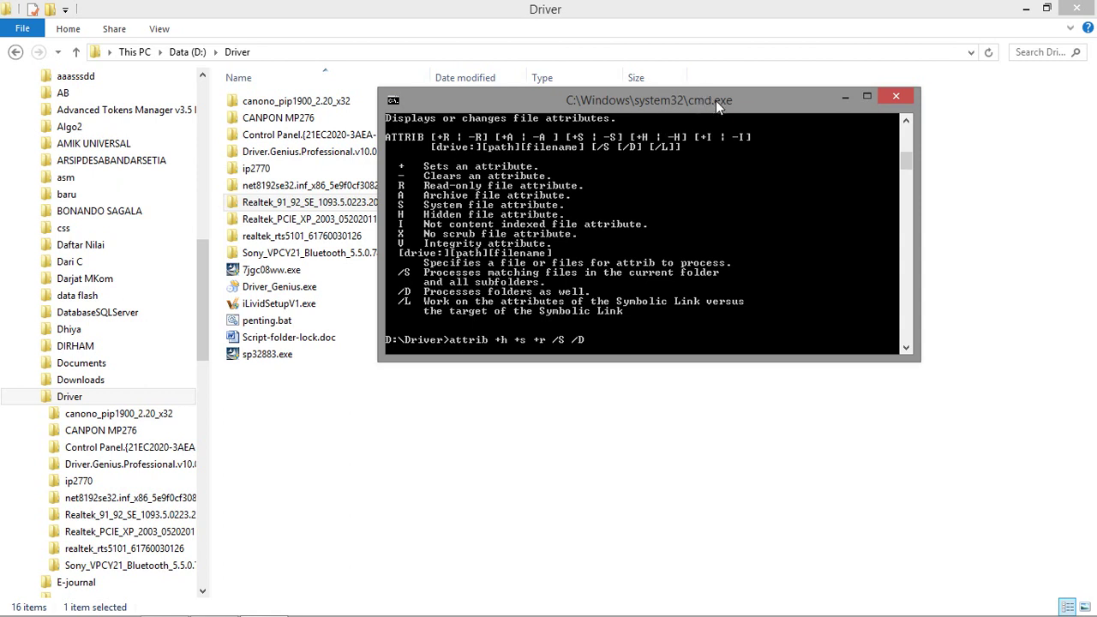
{"action": "left_click_drag", "start_coordinate": [716, 100], "coordinate": [759, 116]}
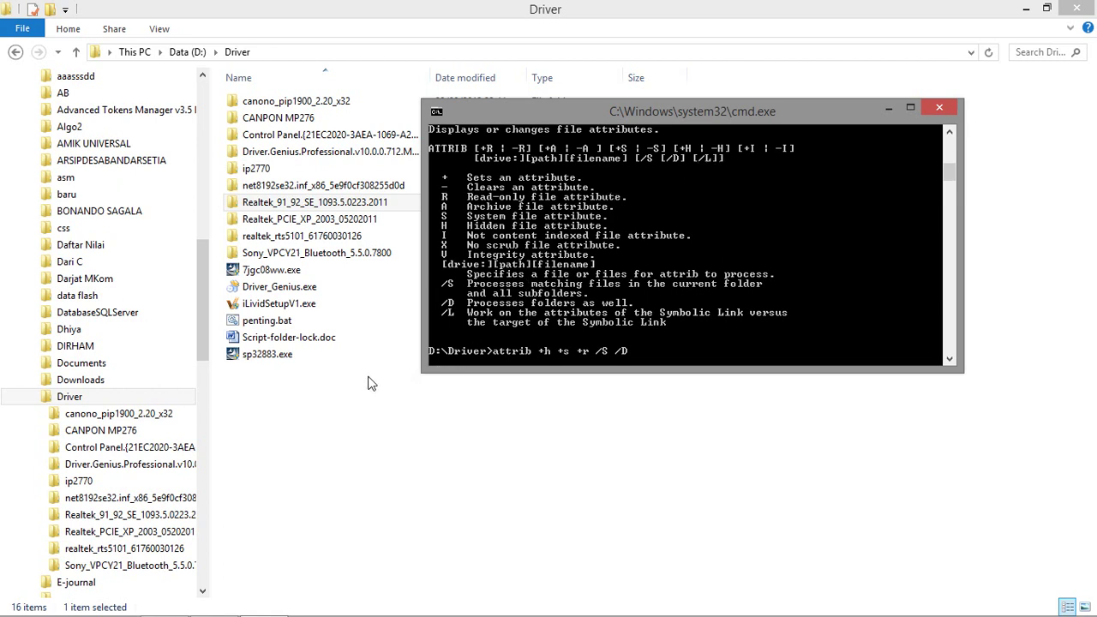
{"action": "right_click", "coordinate": [423, 346]}
{"action": "right_click", "coordinate": [815, 354]}
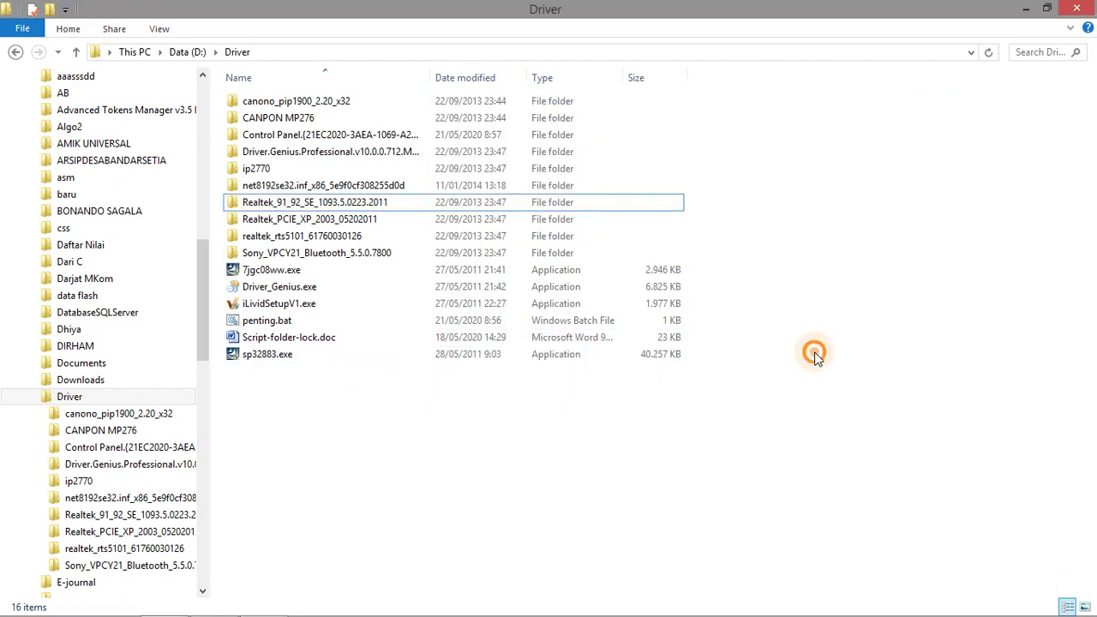
{"action": "left_click", "coordinate": [858, 416]}
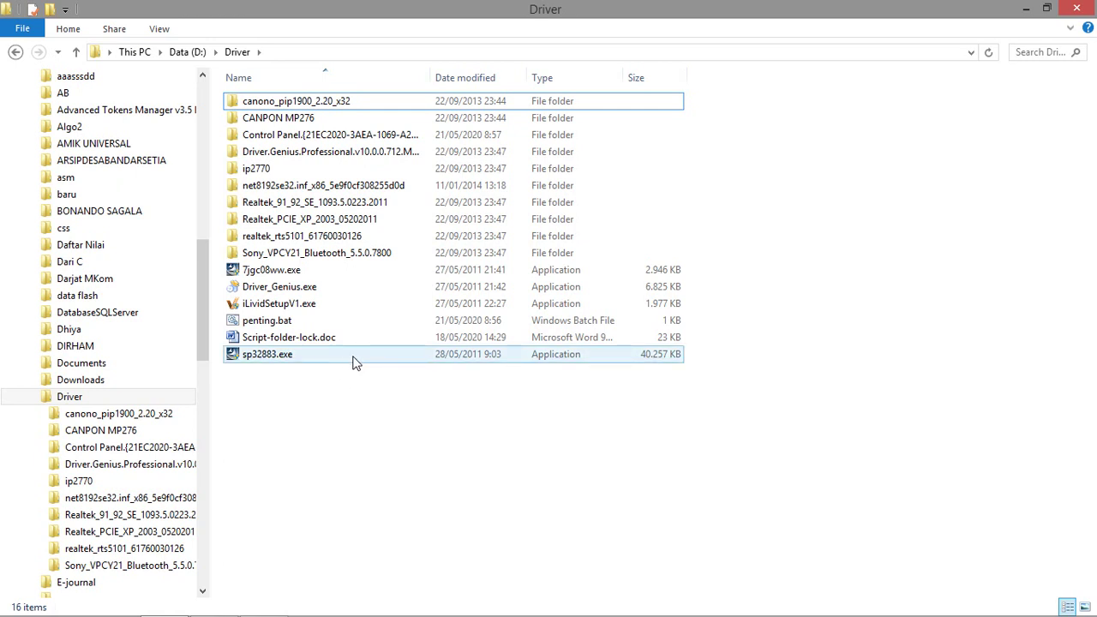
Scroll the navigation pane and open Software Collection on Data (D:).
{"action": "mouse_move", "coordinate": [356, 362]}
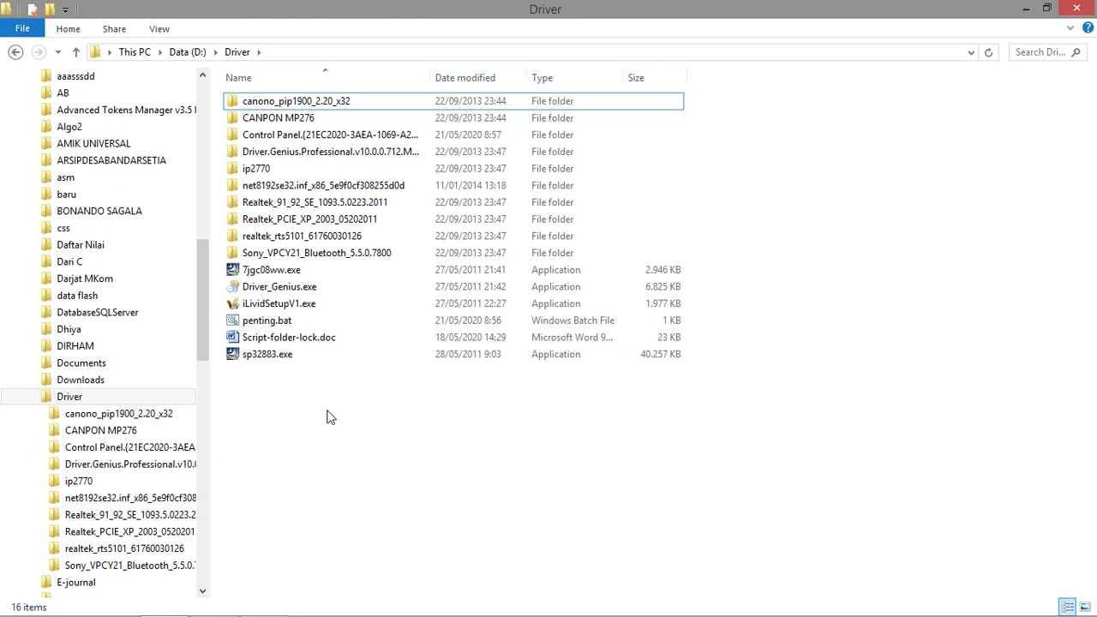
{"action": "left_click", "coordinate": [302, 206]}
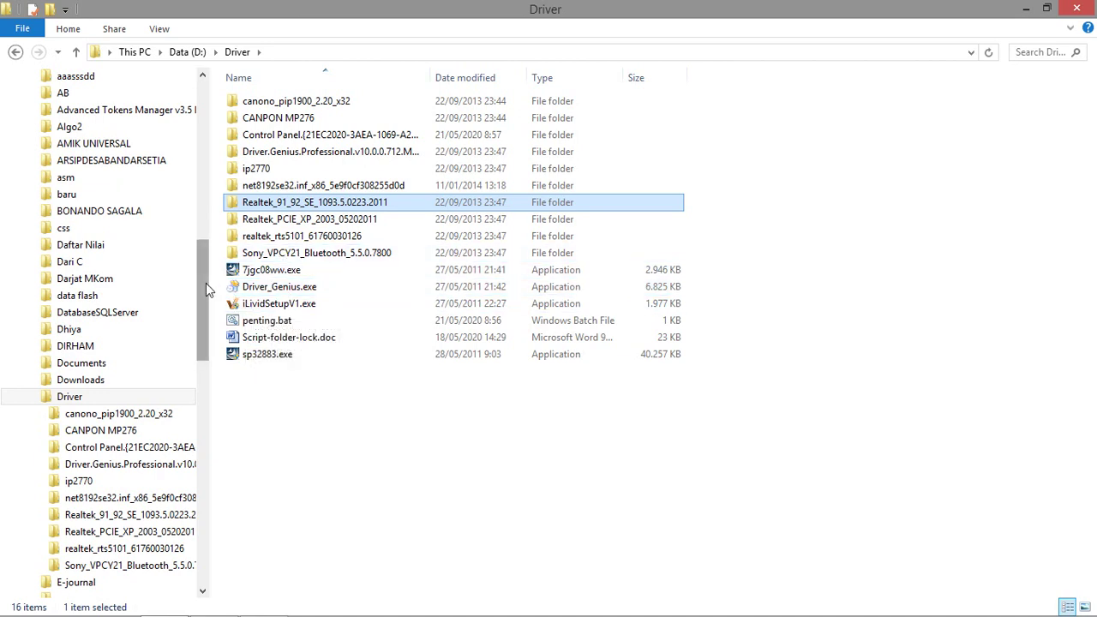
{"action": "left_click_drag", "start_coordinate": [205, 290], "coordinate": [230, 446]}
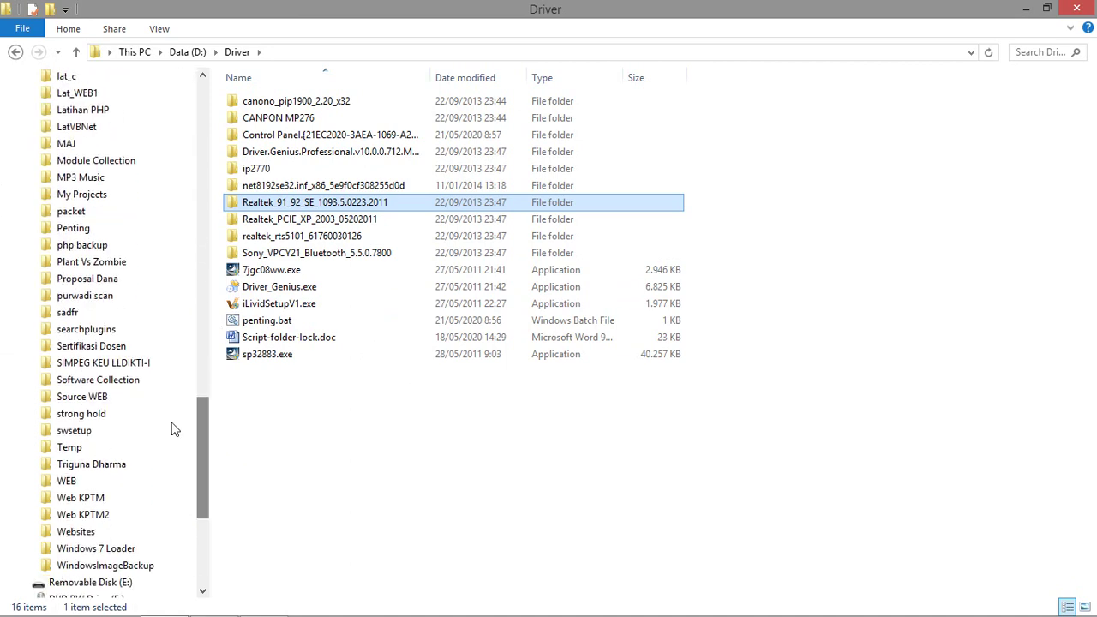
{"action": "left_click", "coordinate": [122, 381]}
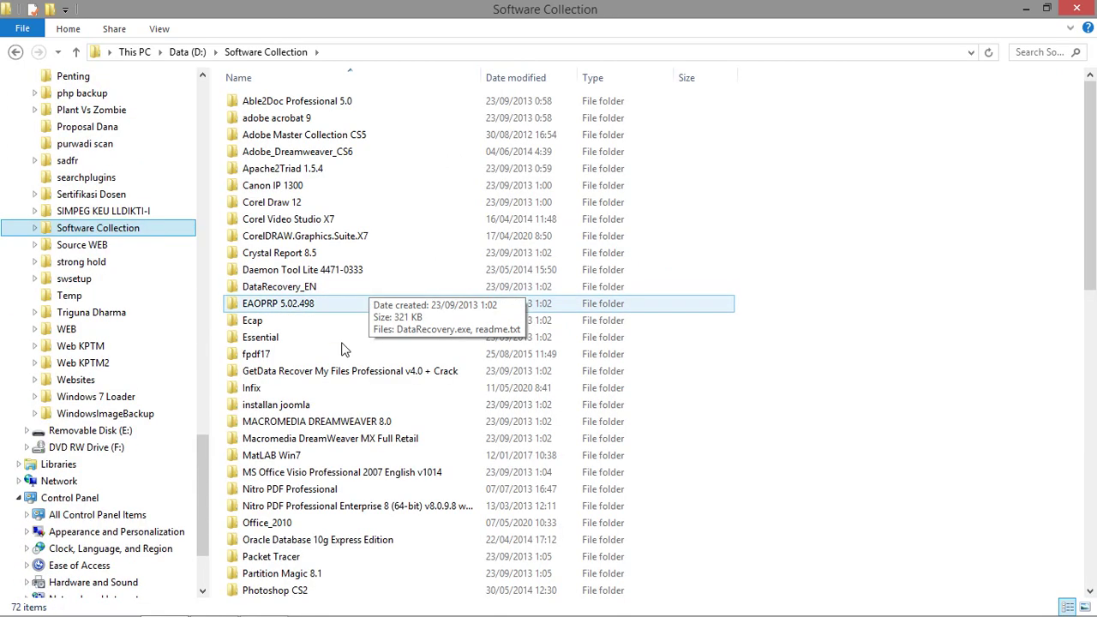
Scroll to the UML folder, open it, and select astah-uml-6_7_0-43495-jre-setup.exe.
{"action": "left_click", "coordinate": [288, 354]}
{"action": "scroll", "coordinate": [325, 385], "scroll_direction": "down", "scroll_amount": 5}
{"action": "scroll", "coordinate": [321, 388], "scroll_direction": "up", "scroll_amount": 5}
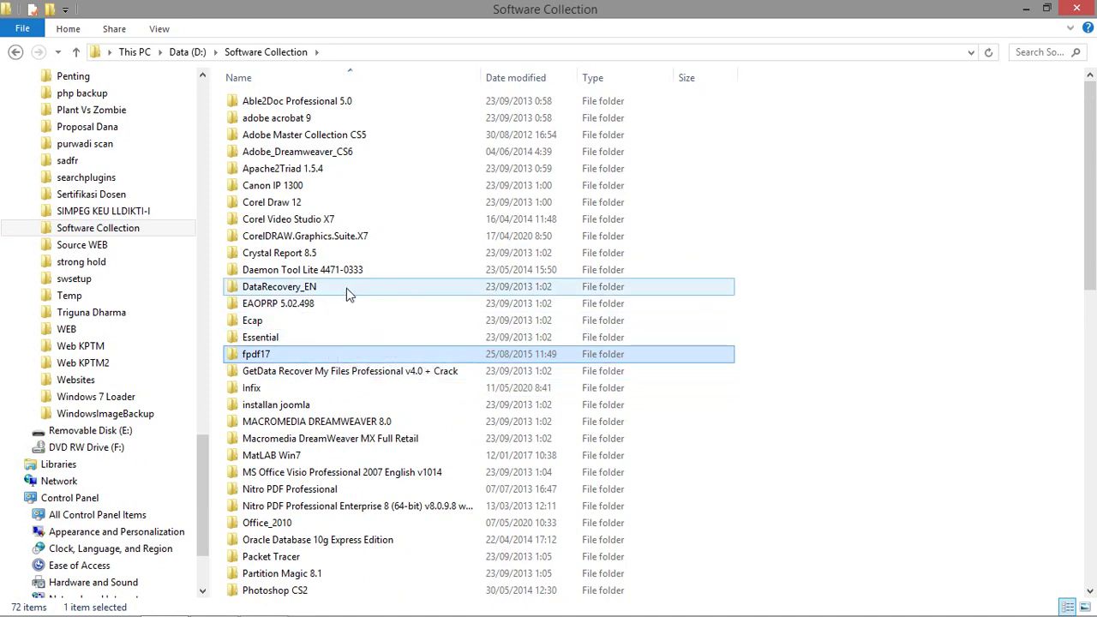
{"action": "scroll", "coordinate": [343, 283], "scroll_direction": "down", "scroll_amount": 2}
{"action": "scroll", "coordinate": [334, 257], "scroll_direction": "up", "scroll_amount": 2}
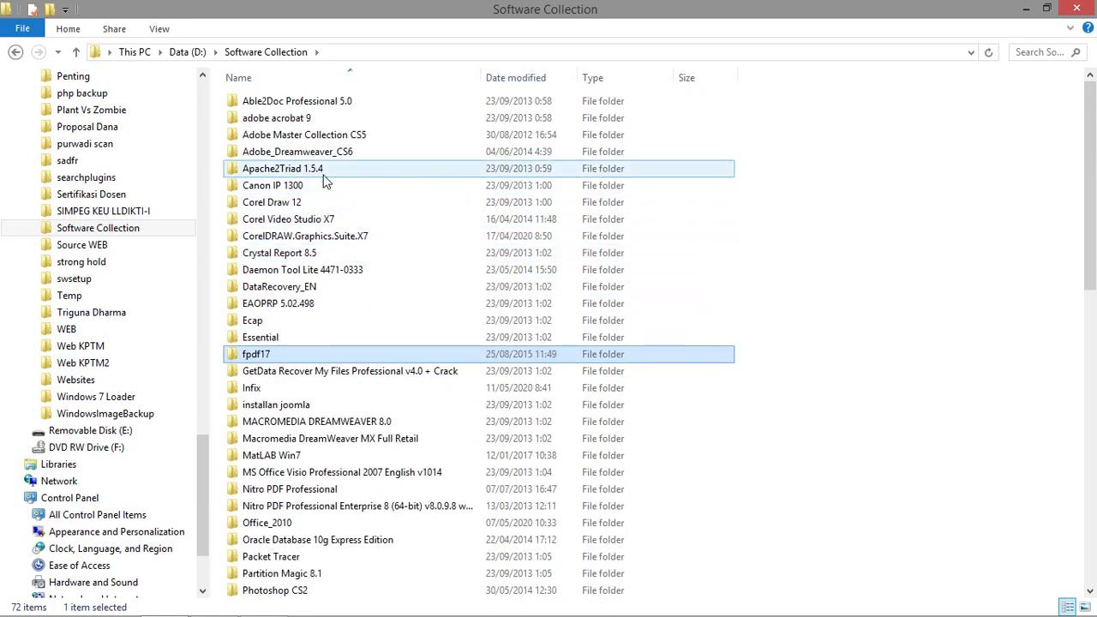
{"action": "scroll", "coordinate": [326, 180], "scroll_direction": "down", "scroll_amount": 2}
{"action": "scroll", "coordinate": [312, 368], "scroll_direction": "down", "scroll_amount": 11}
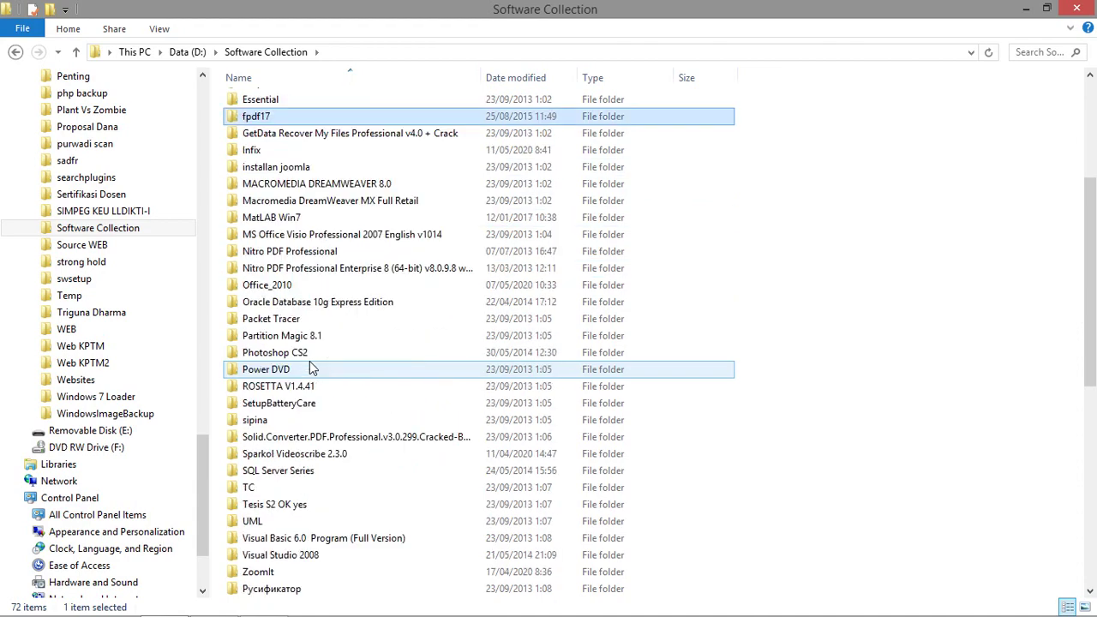
{"action": "scroll", "coordinate": [382, 433], "scroll_direction": "down", "scroll_amount": 2}
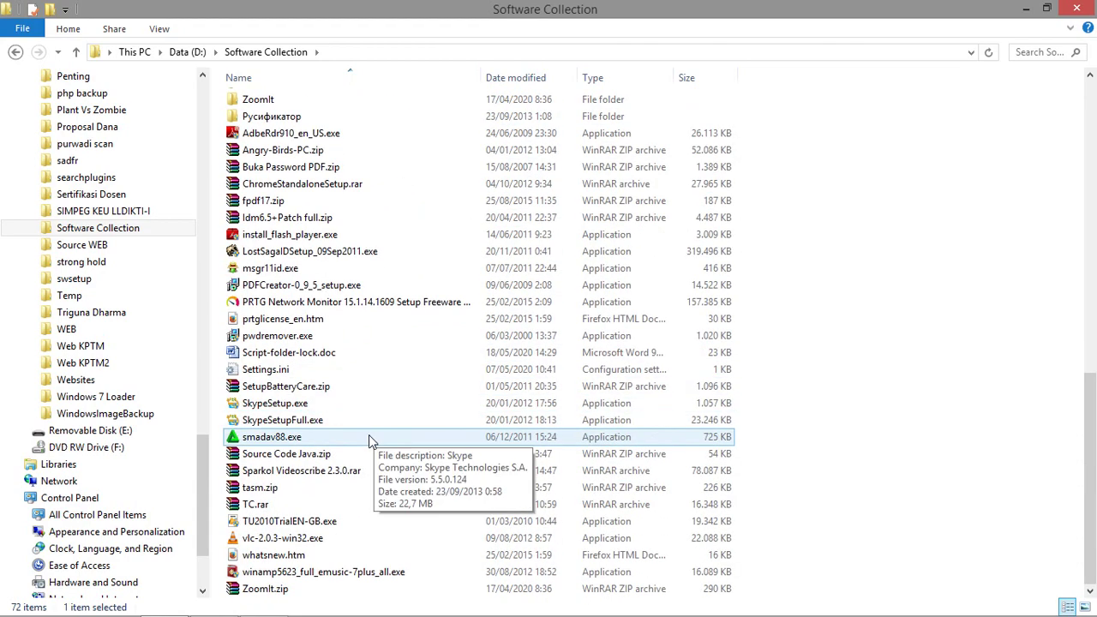
{"action": "scroll", "coordinate": [352, 419], "scroll_direction": "up", "scroll_amount": 4}
{"action": "scroll", "coordinate": [347, 420], "scroll_direction": "down", "scroll_amount": 3}
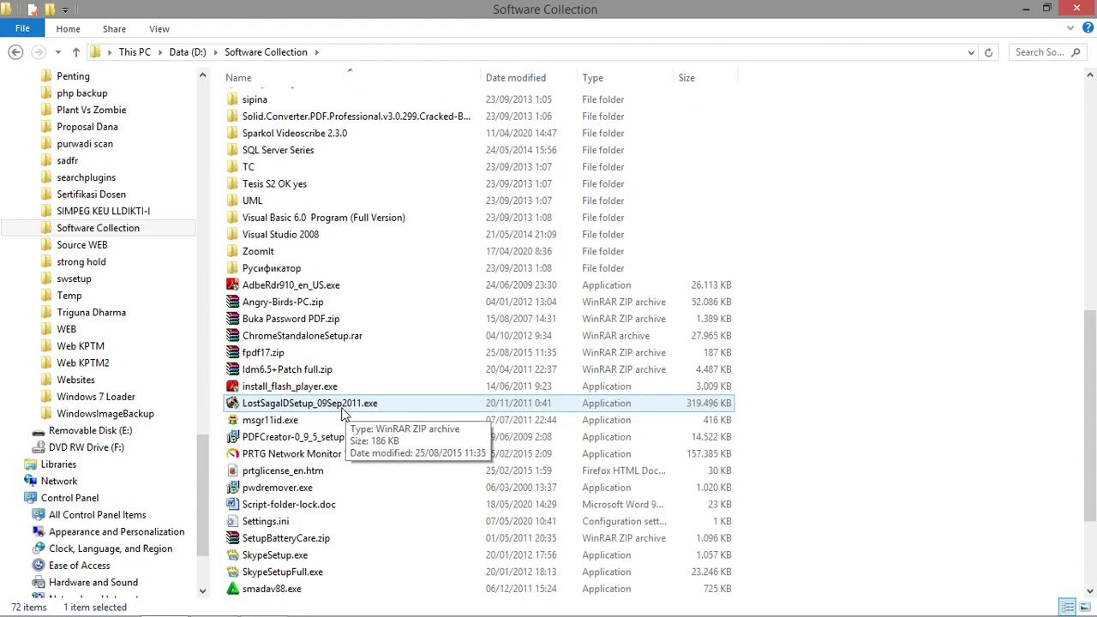
{"action": "scroll", "coordinate": [320, 360], "scroll_direction": "up", "scroll_amount": 3}
{"action": "scroll", "coordinate": [320, 360], "scroll_direction": "up", "scroll_amount": 2}
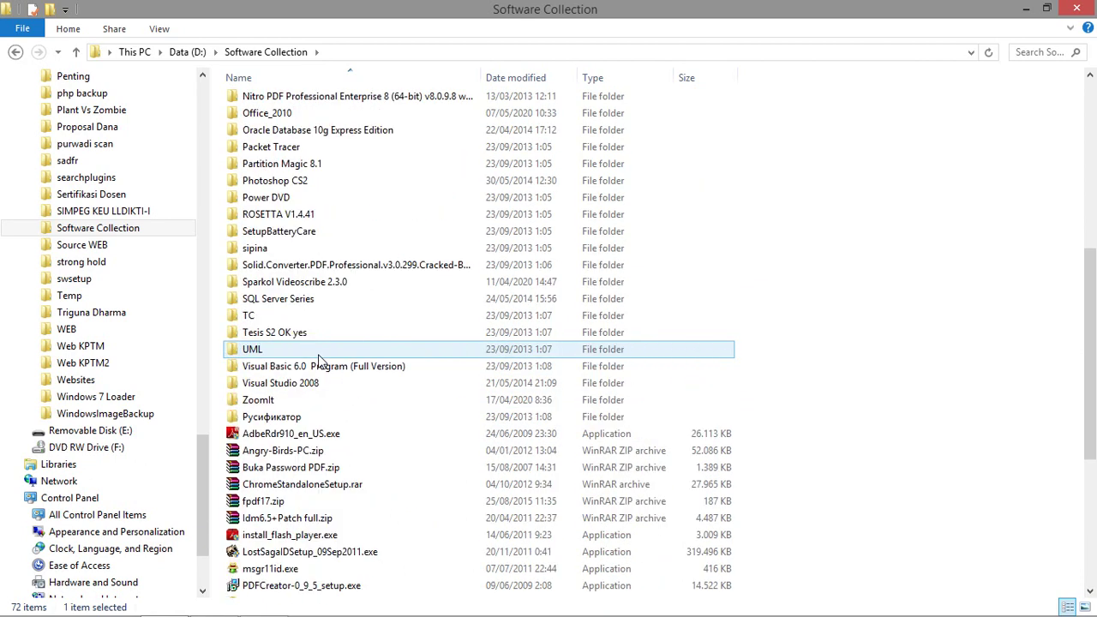
{"action": "scroll", "coordinate": [338, 319], "scroll_direction": "down", "scroll_amount": 3}
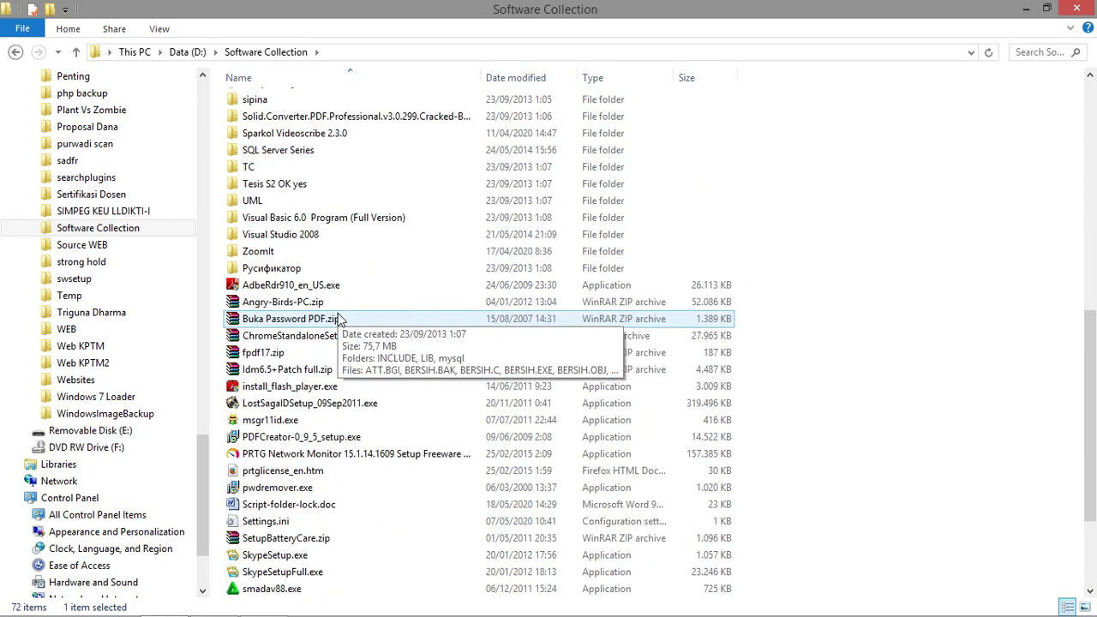
{"action": "double_click", "coordinate": [287, 201]}
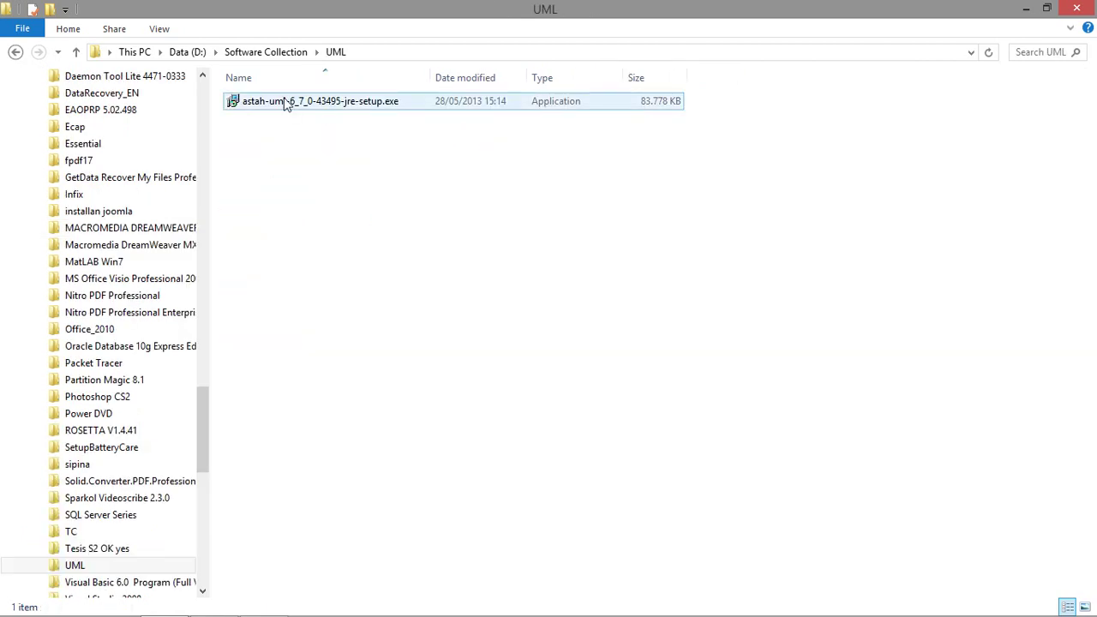
{"action": "left_click", "coordinate": [262, 103]}
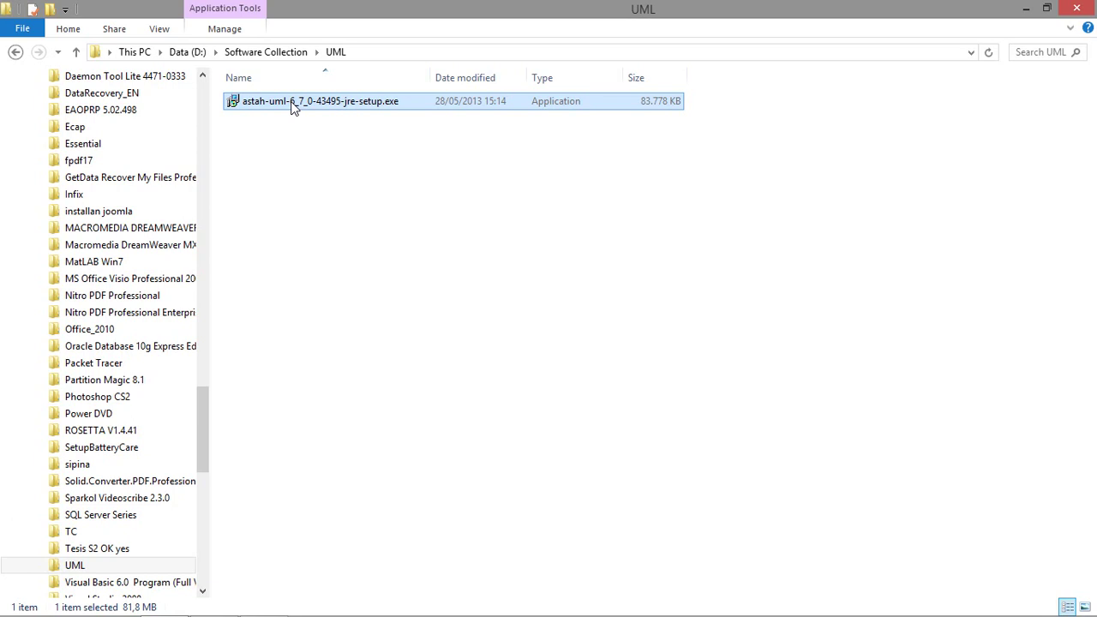
Run astah-uml-6_7_0-43495-jre-setup.exe as administrator and approve the User Account Control prompt.
{"action": "right_click", "coordinate": [291, 104]}
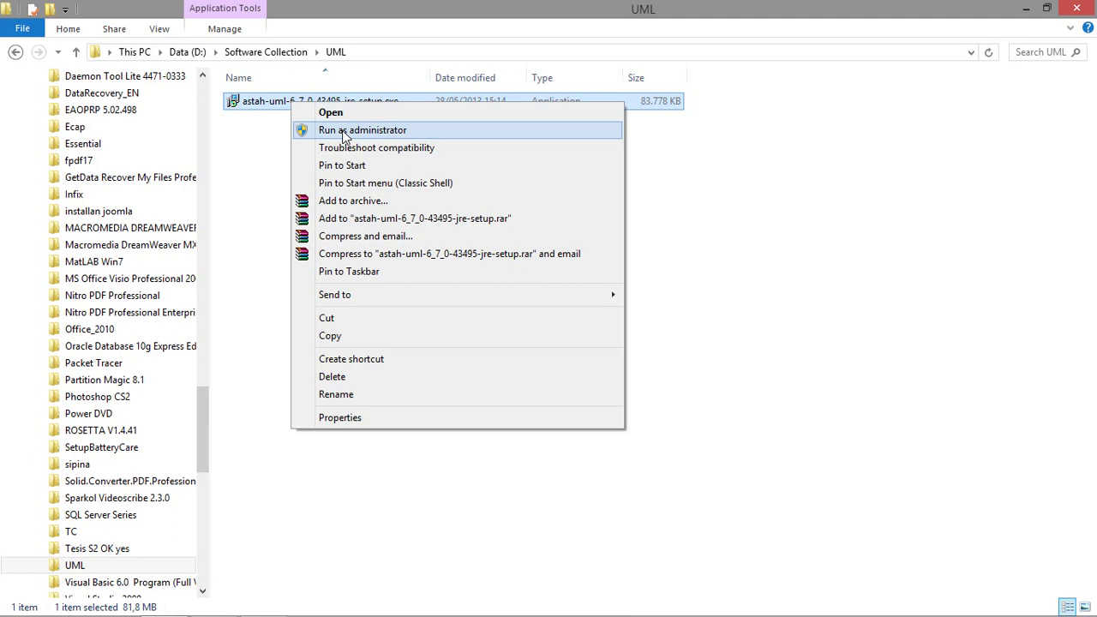
{"action": "left_click", "coordinate": [344, 133]}
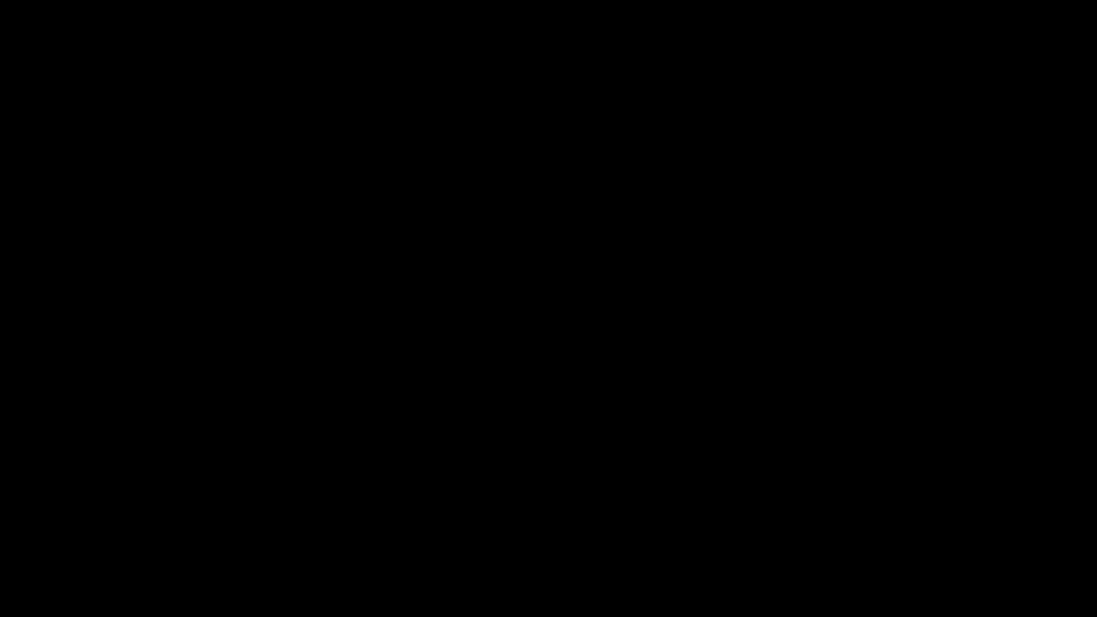
{"action": "left_click", "coordinate": [631, 279]}
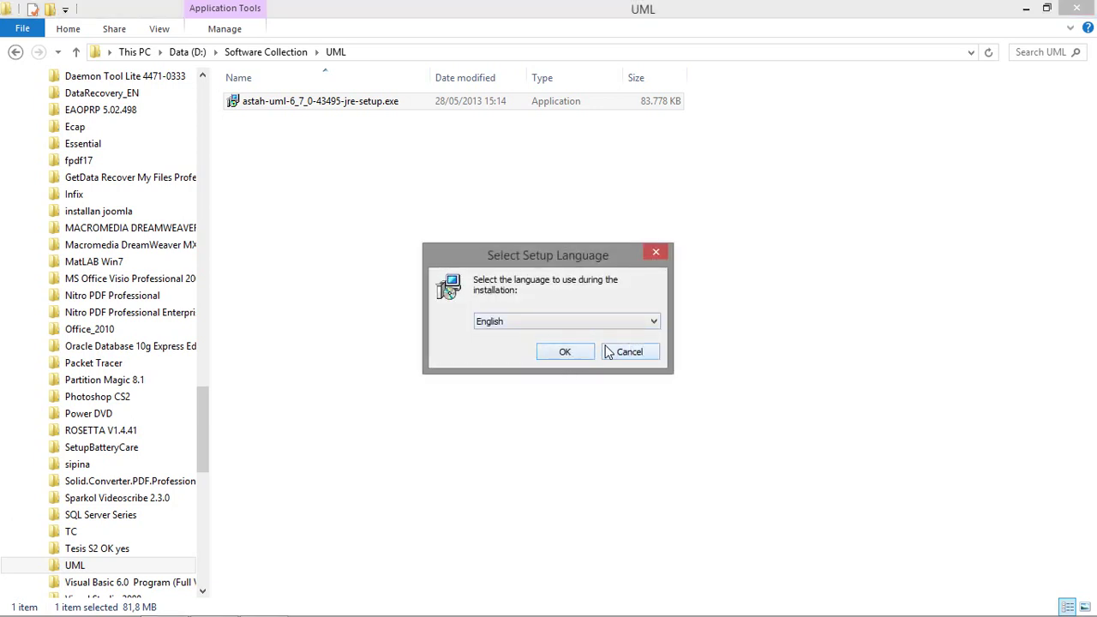
Install Astah UML in English with the licence accepted, default folder, all components and shortcuts.
{"action": "left_click", "coordinate": [565, 354]}
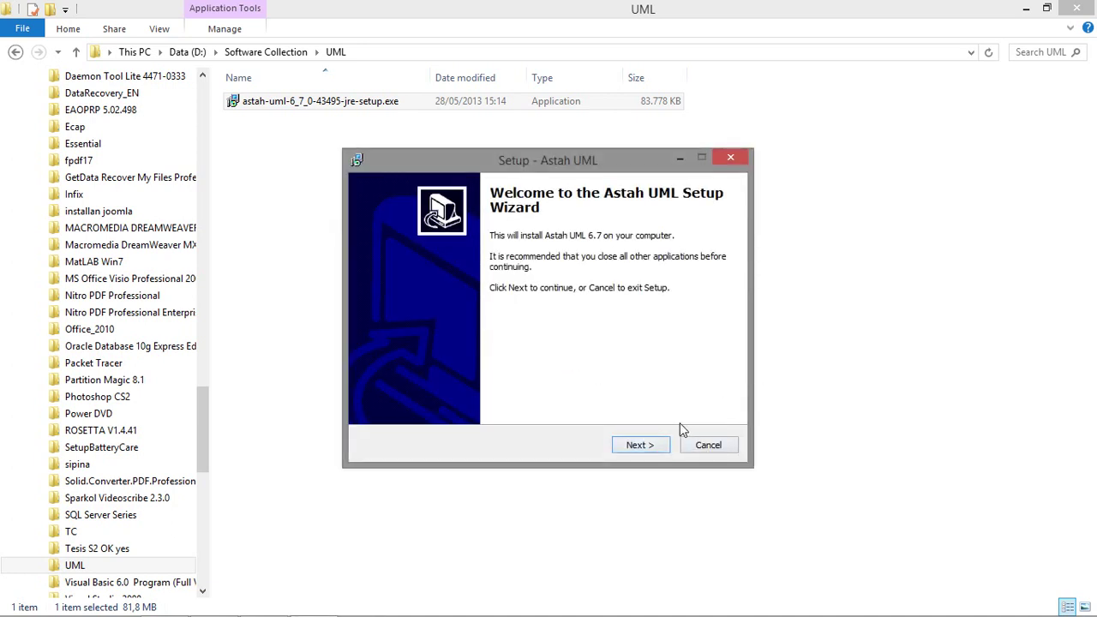
{"action": "left_click", "coordinate": [638, 446]}
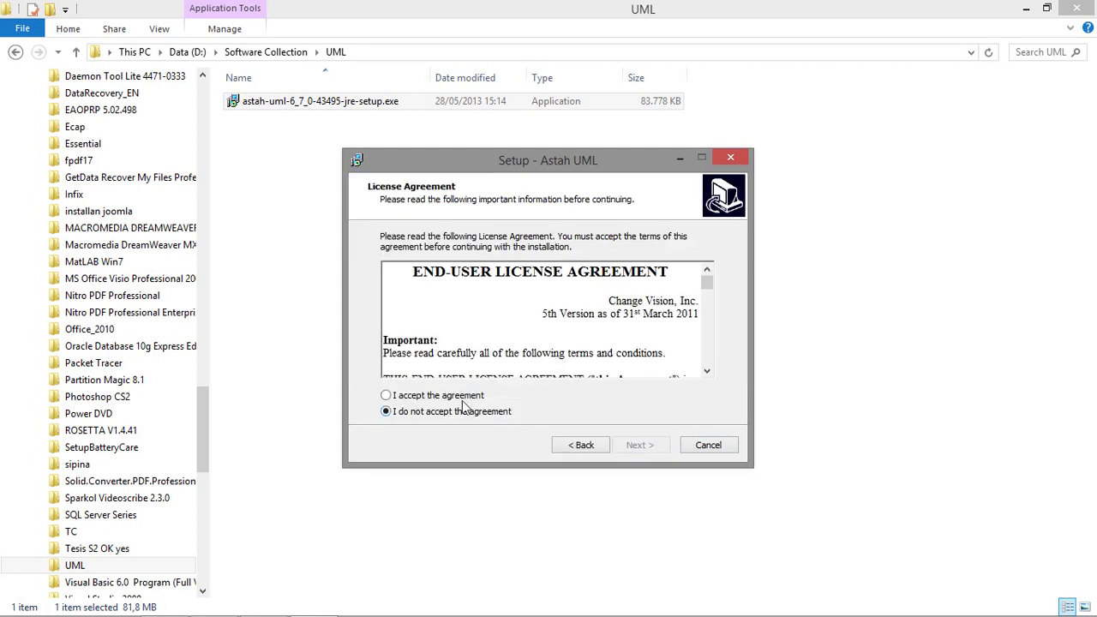
{"action": "left_click", "coordinate": [450, 399]}
{"action": "left_click", "coordinate": [637, 445]}
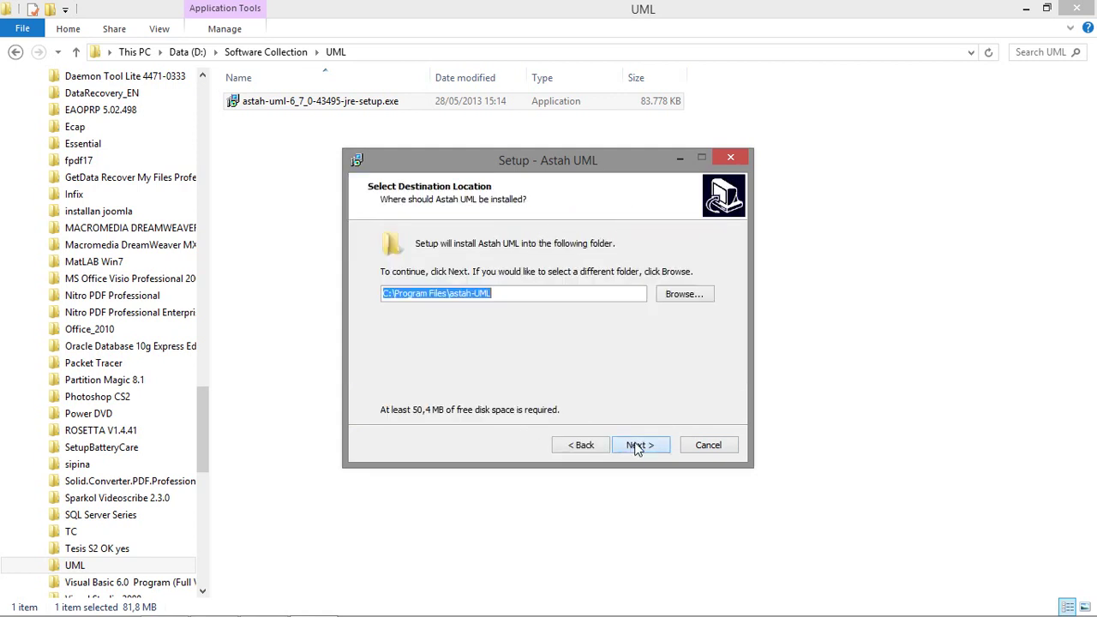
{"action": "left_click", "coordinate": [640, 446]}
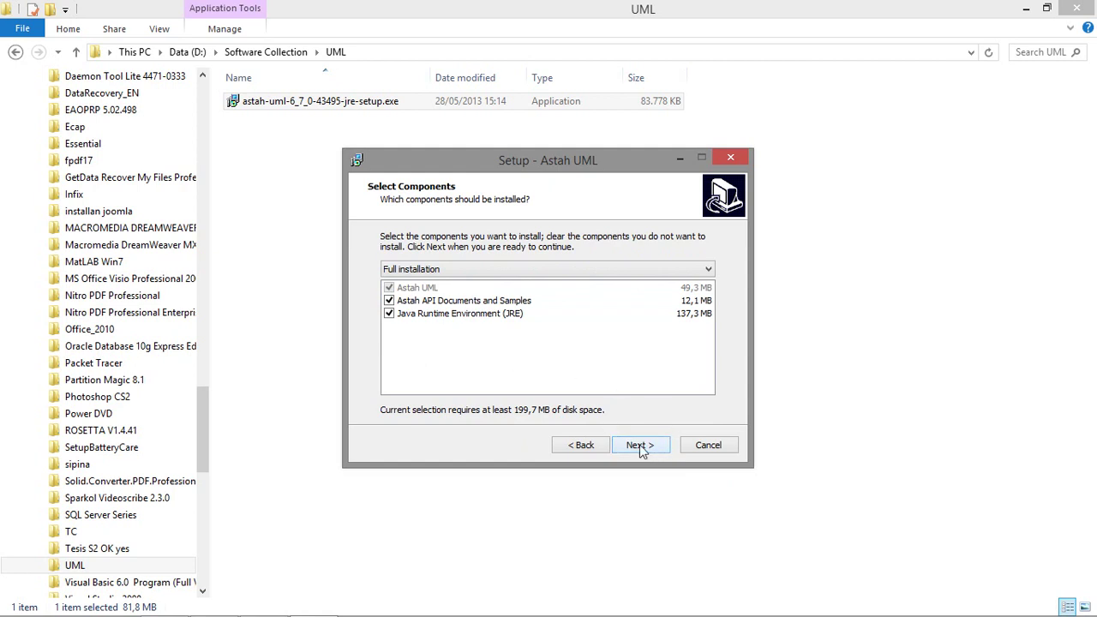
{"action": "left_click", "coordinate": [642, 448]}
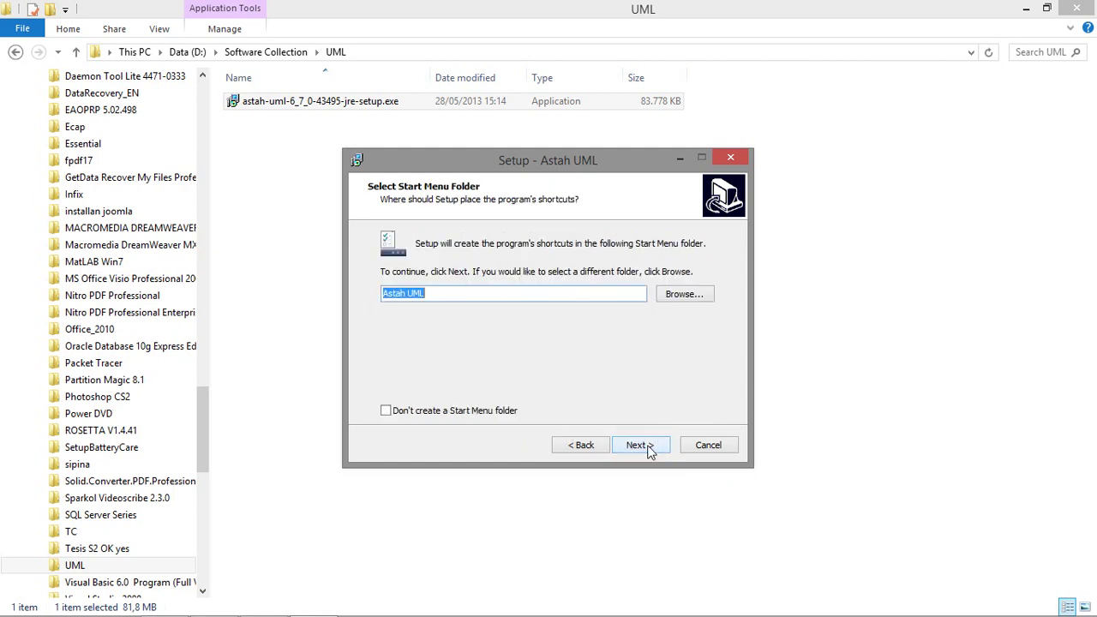
{"action": "left_click", "coordinate": [648, 450]}
{"action": "left_click", "coordinate": [648, 448]}
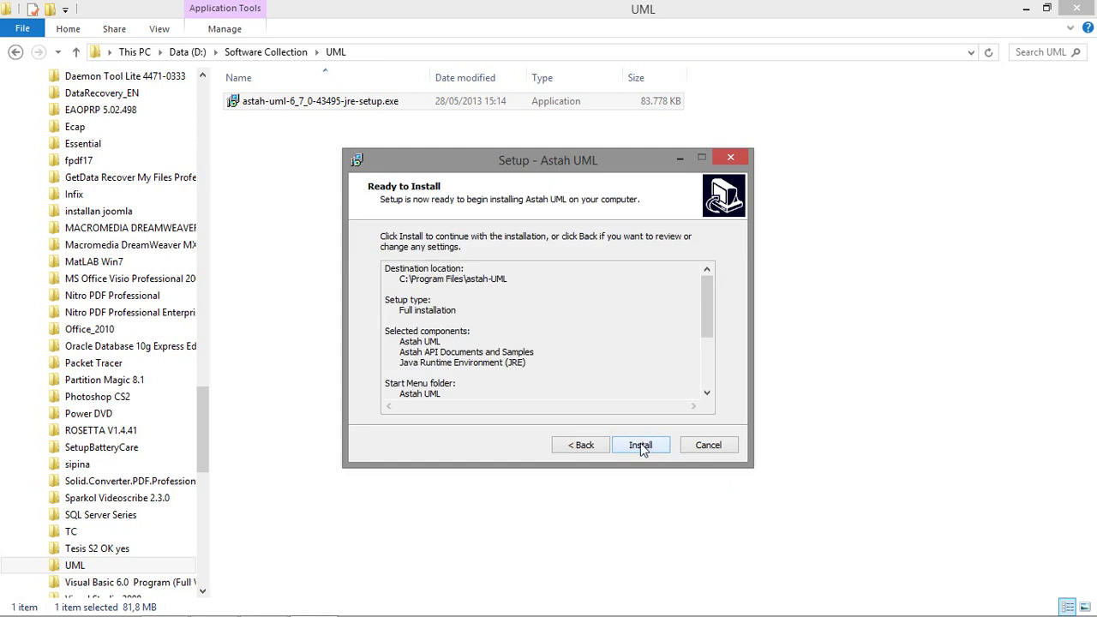
{"action": "left_click", "coordinate": [641, 447]}
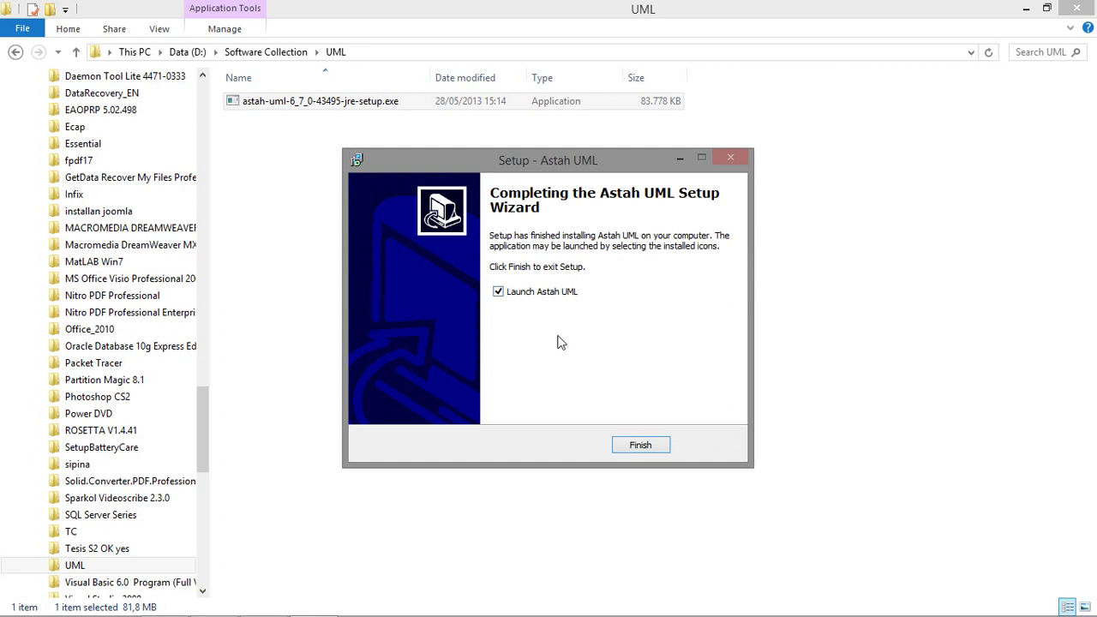
Untick Launch Astah UML and finish the setup wizard, returning to the UML folder.
{"action": "left_click", "coordinate": [549, 295]}
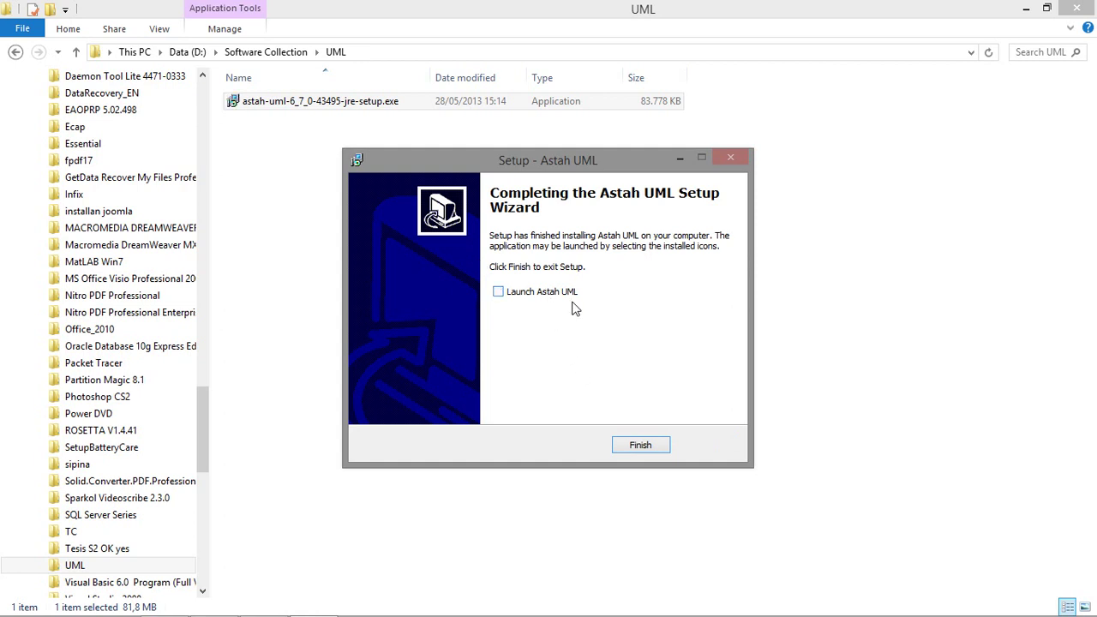
{"action": "left_click", "coordinate": [641, 446]}
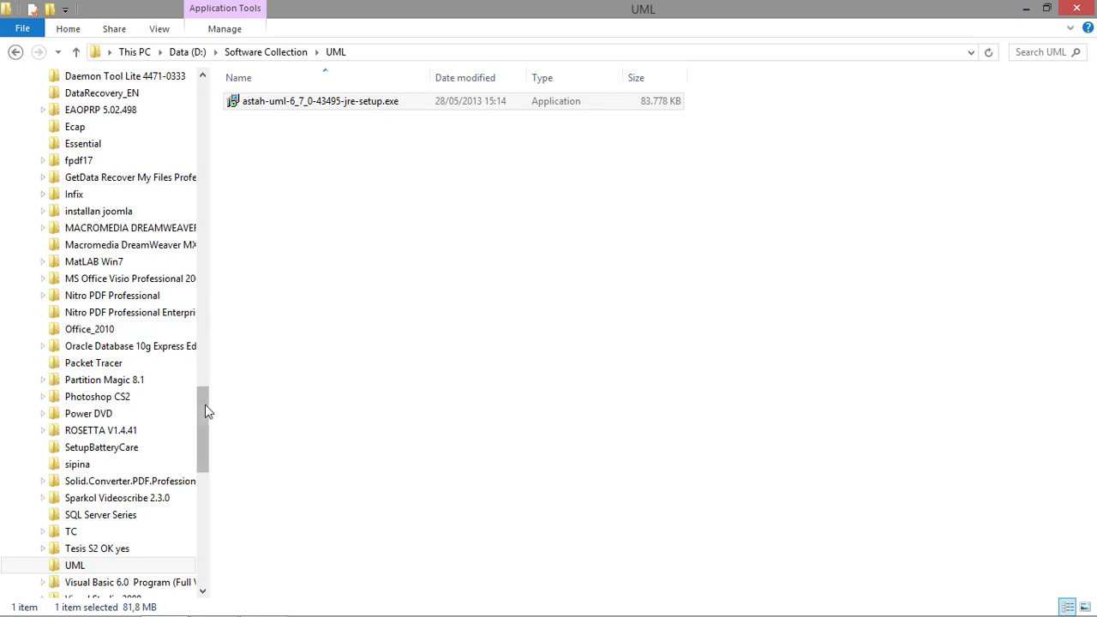
{"action": "left_click_drag", "start_coordinate": [202, 409], "coordinate": [232, 188]}
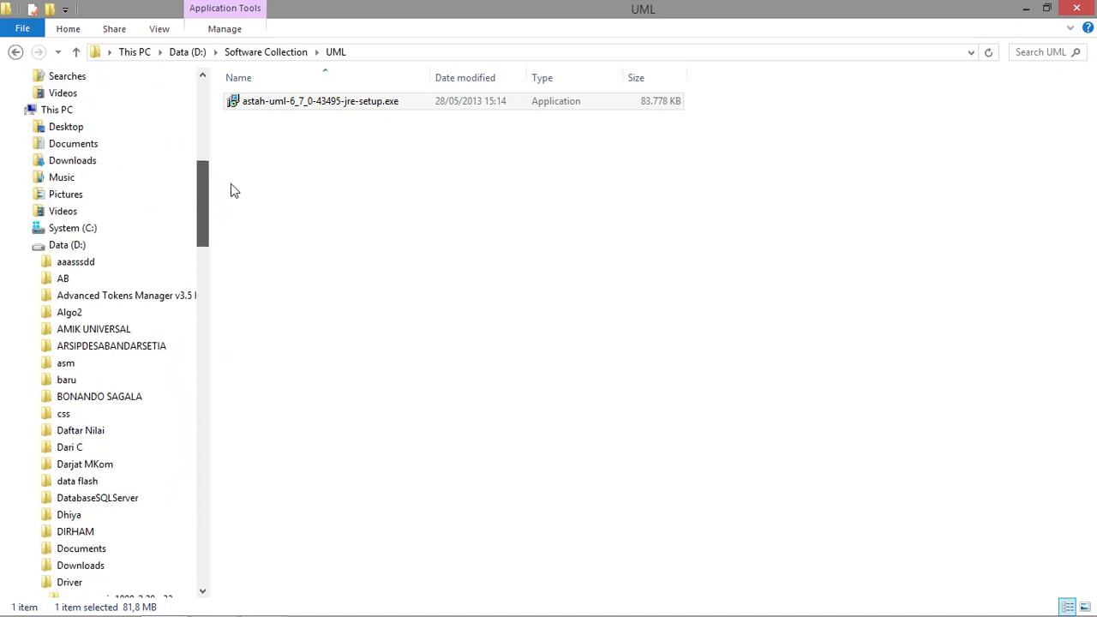
Check the astah-UML folder under System (C:) > Program Files, then go back to Program Files.
{"action": "left_click", "coordinate": [90, 247]}
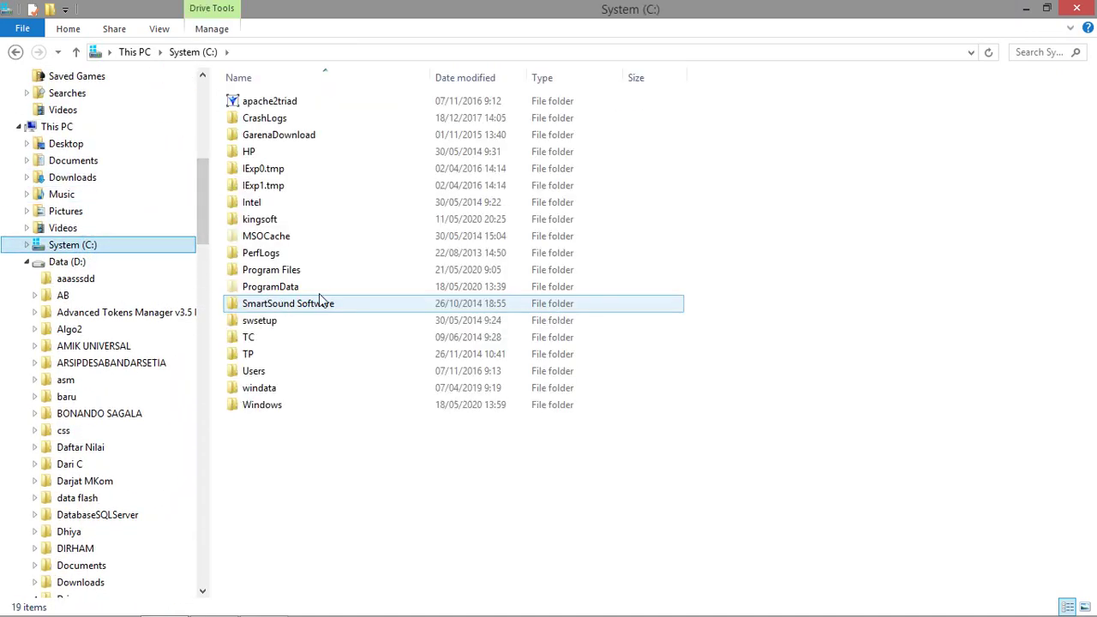
{"action": "double_click", "coordinate": [289, 268]}
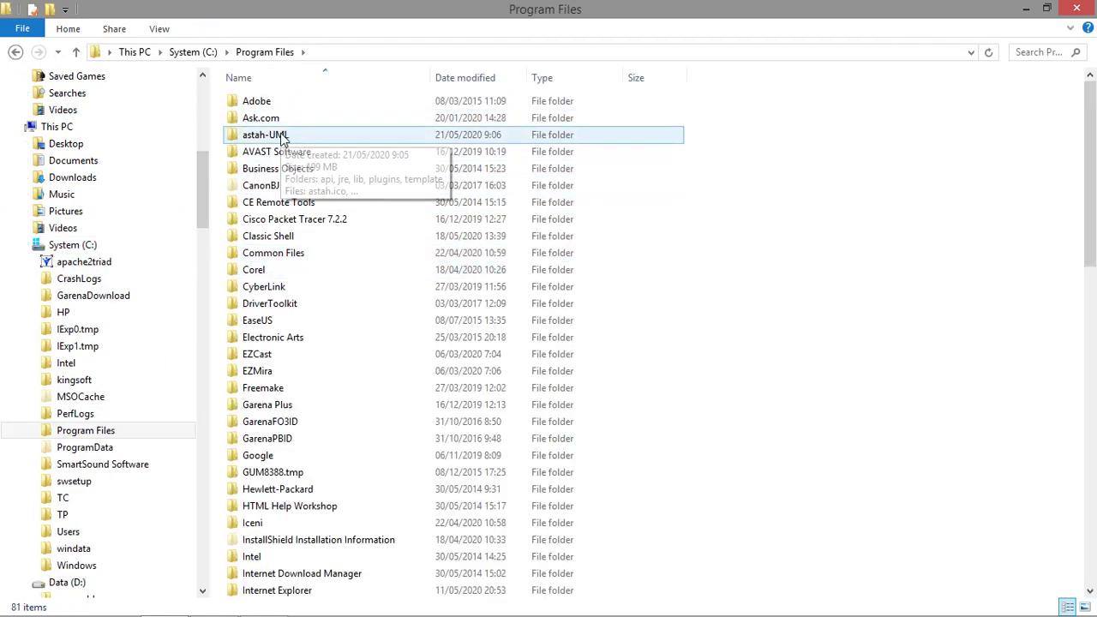
{"action": "double_click", "coordinate": [283, 136]}
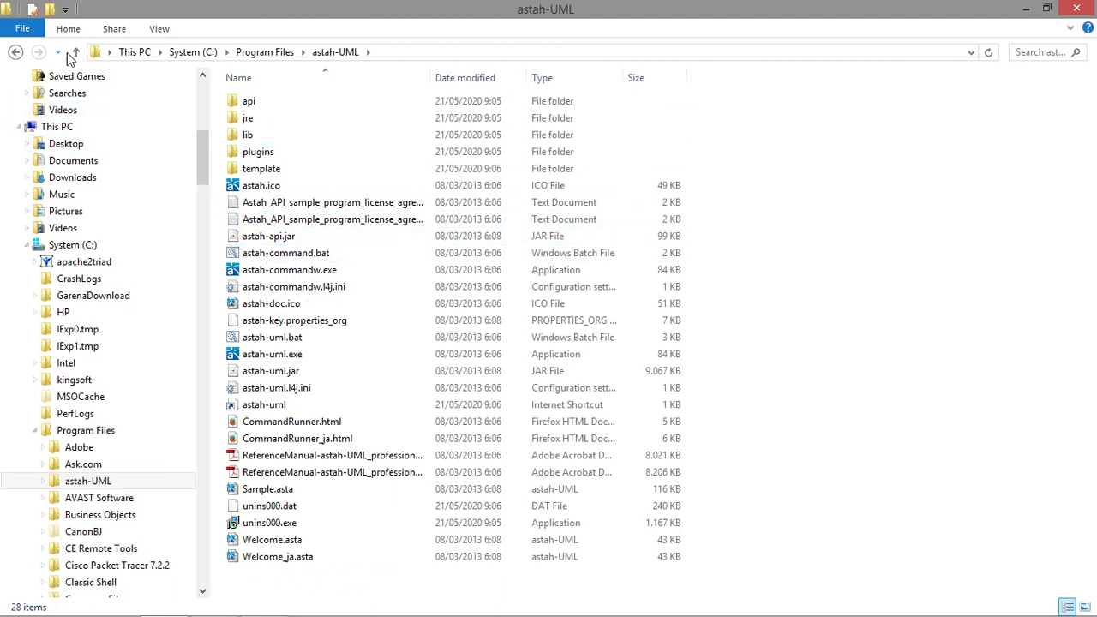
{"action": "left_click", "coordinate": [75, 51]}
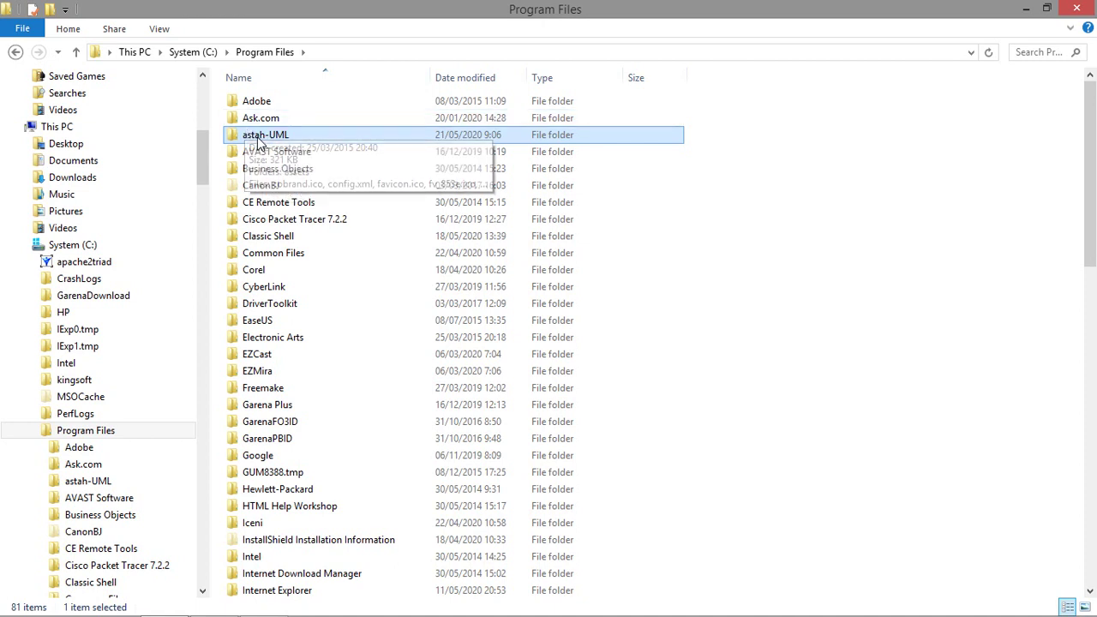
{"action": "mouse_move", "coordinate": [257, 142]}
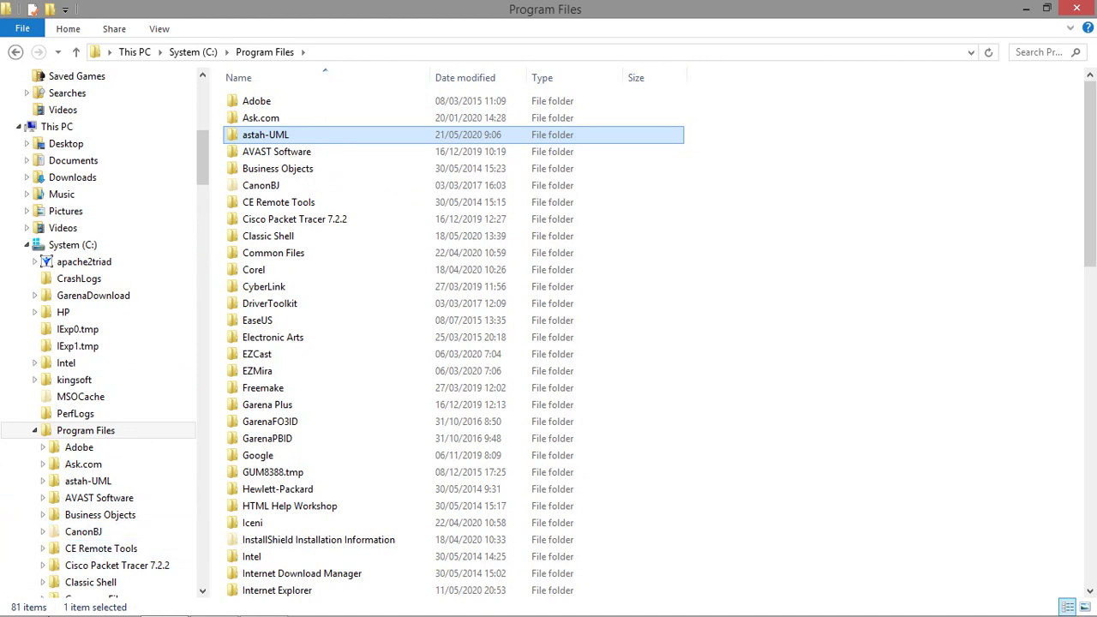
Open Programs and Features from the Start menu's Control Panel list.
{"action": "mouse_move", "coordinate": [15, 610]}
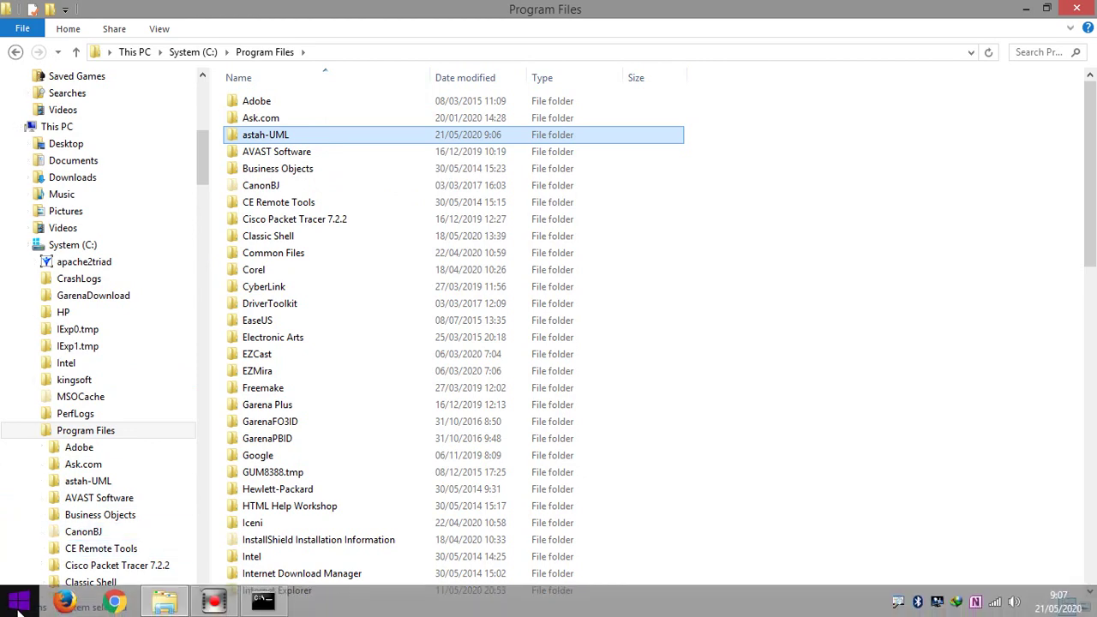
{"action": "left_click", "coordinate": [19, 606]}
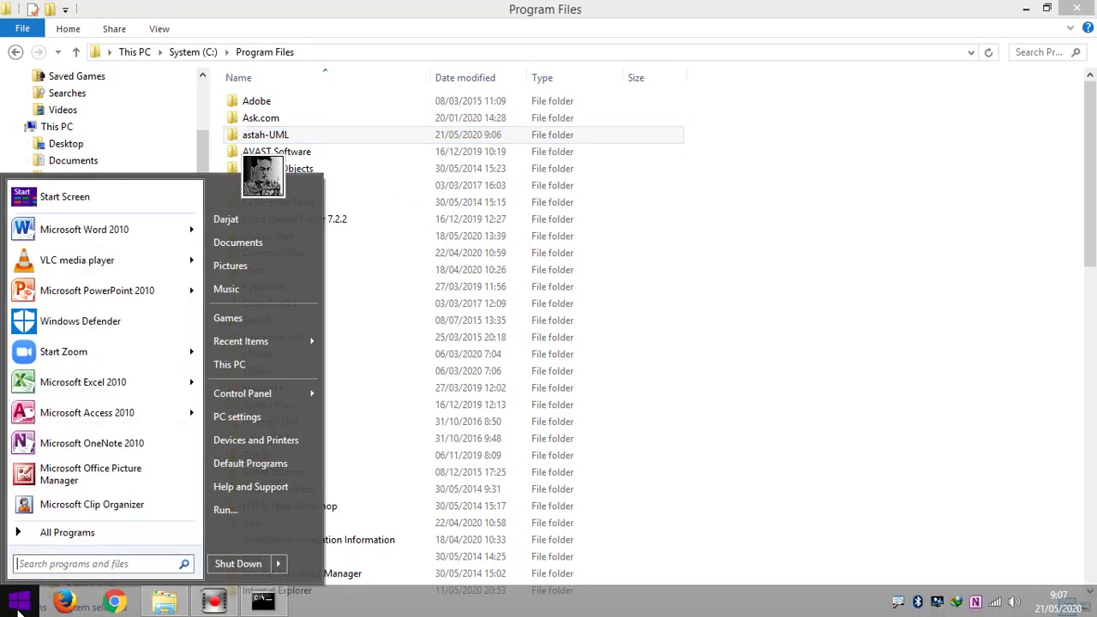
{"action": "mouse_move", "coordinate": [261, 395]}
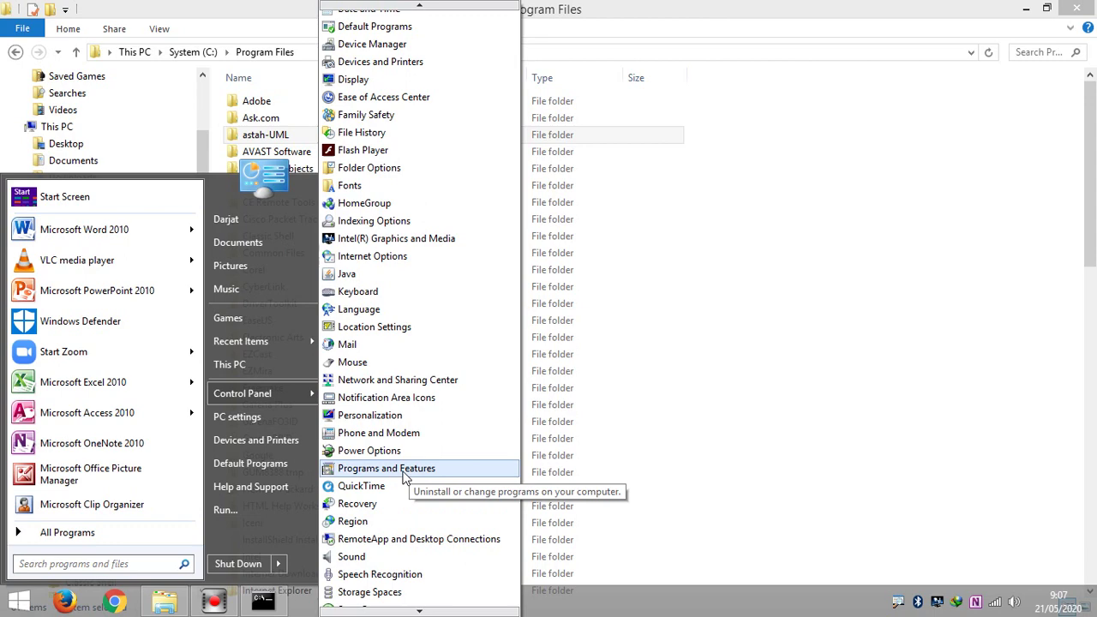
{"action": "left_click", "coordinate": [405, 471]}
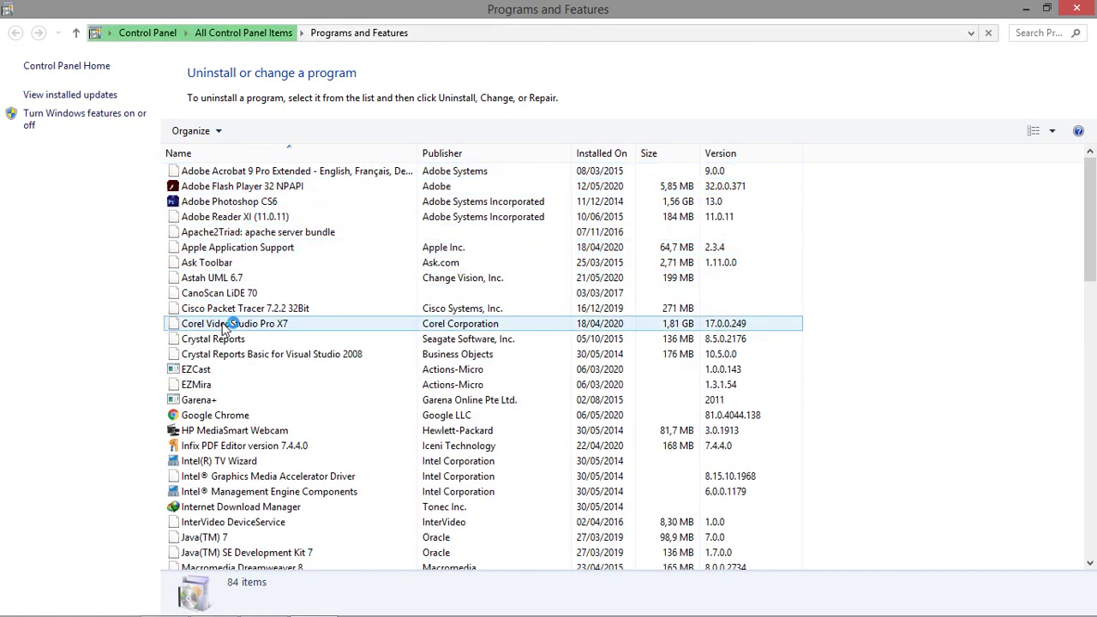
Uninstall Astah UML 6.7, approving the permission prompt and confirming complete removal.
{"action": "left_click", "coordinate": [221, 280]}
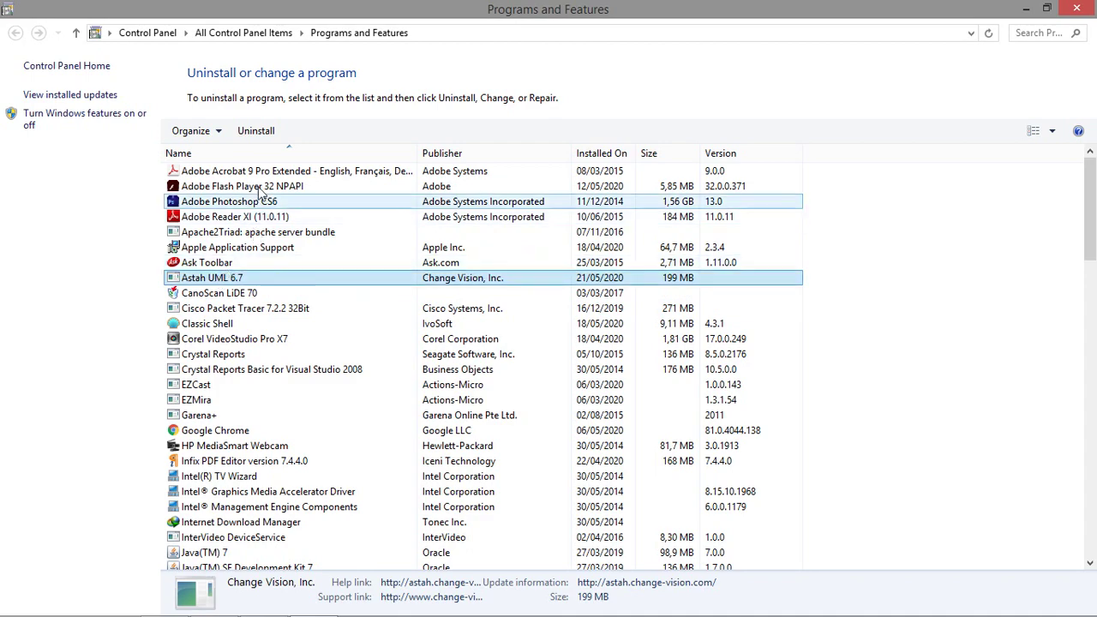
{"action": "left_click", "coordinate": [256, 130]}
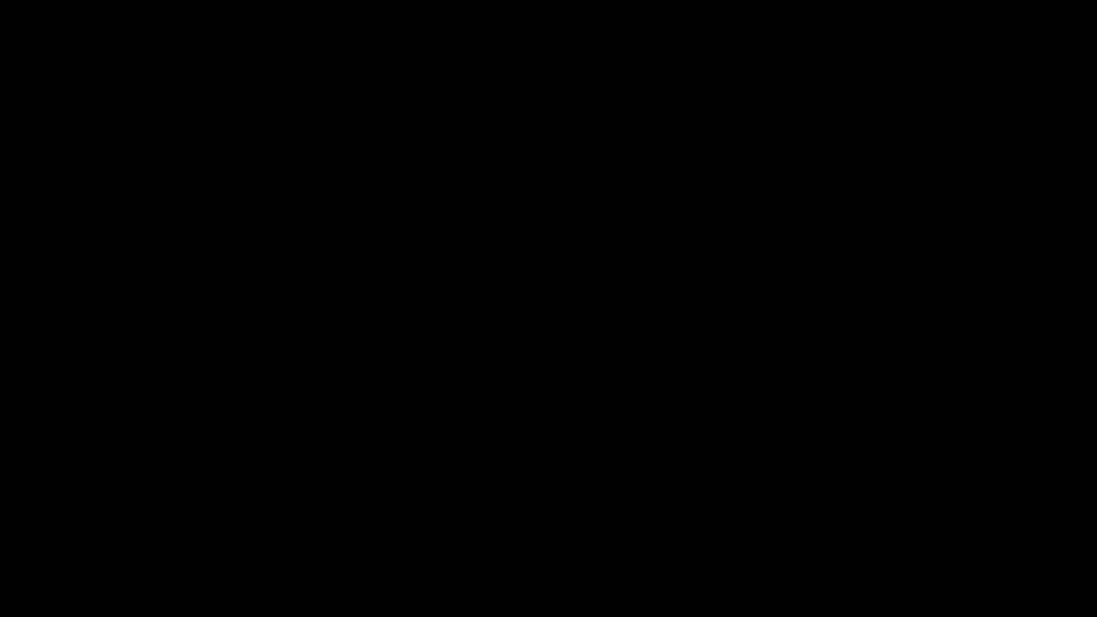
{"action": "left_click", "coordinate": [600, 330]}
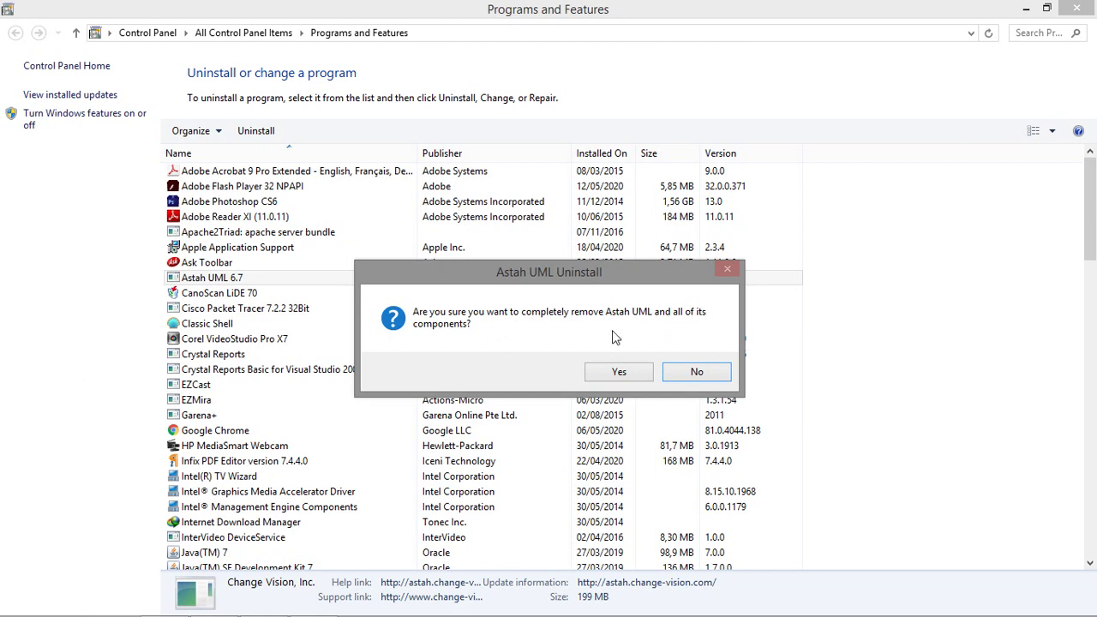
{"action": "left_click", "coordinate": [613, 372]}
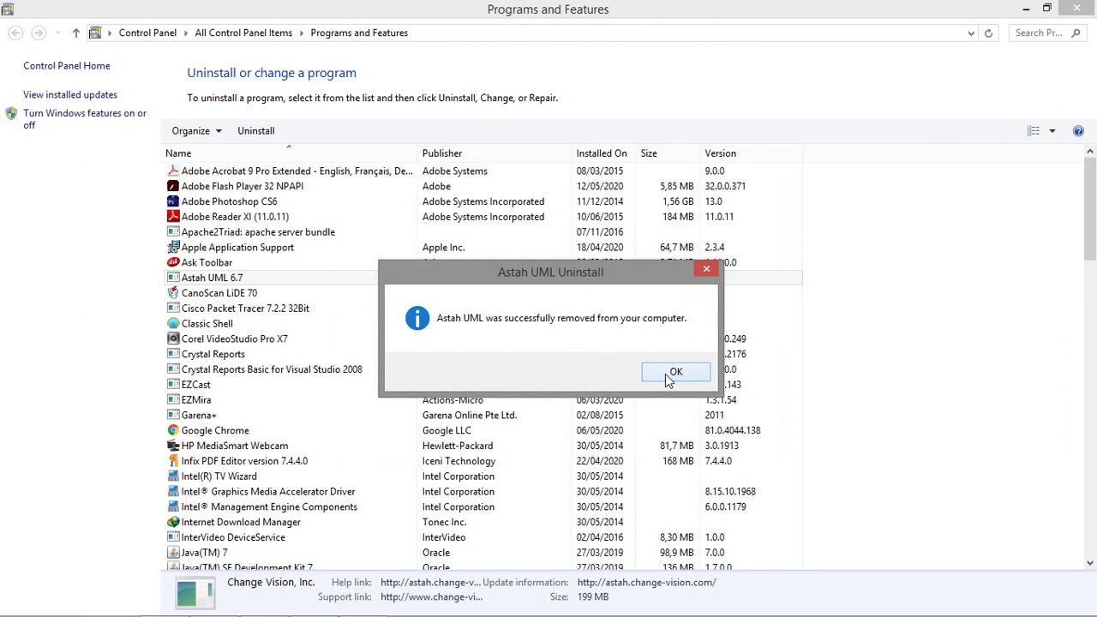
{"action": "left_click", "coordinate": [672, 374]}
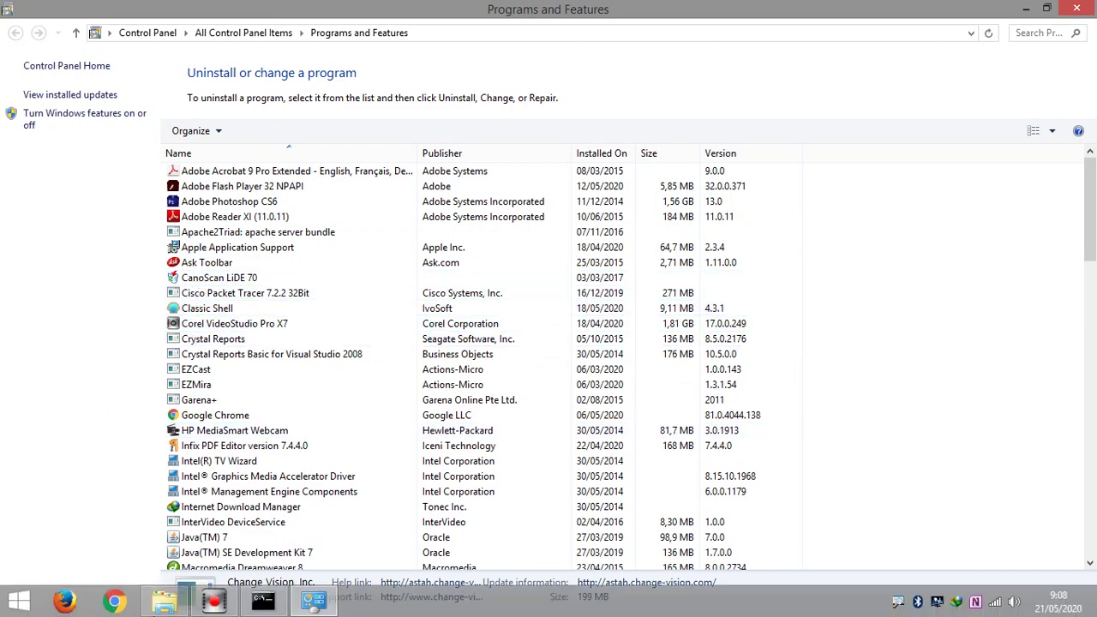
Close the Program Files window and the Programs and Features window.
{"action": "left_click", "coordinate": [156, 603]}
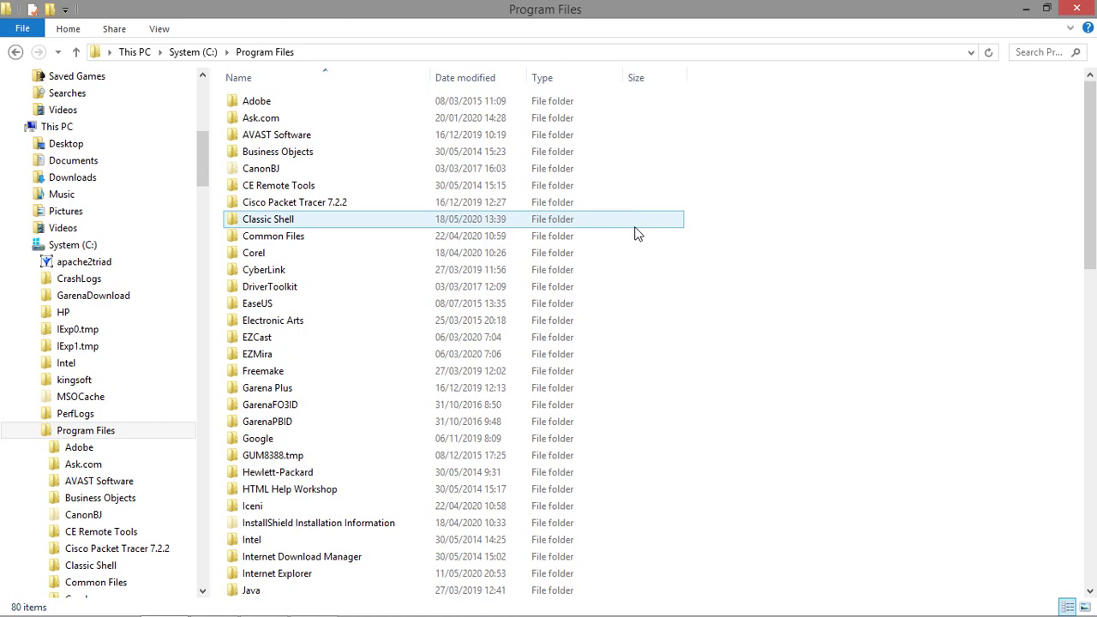
{"action": "left_click", "coordinate": [1078, 9]}
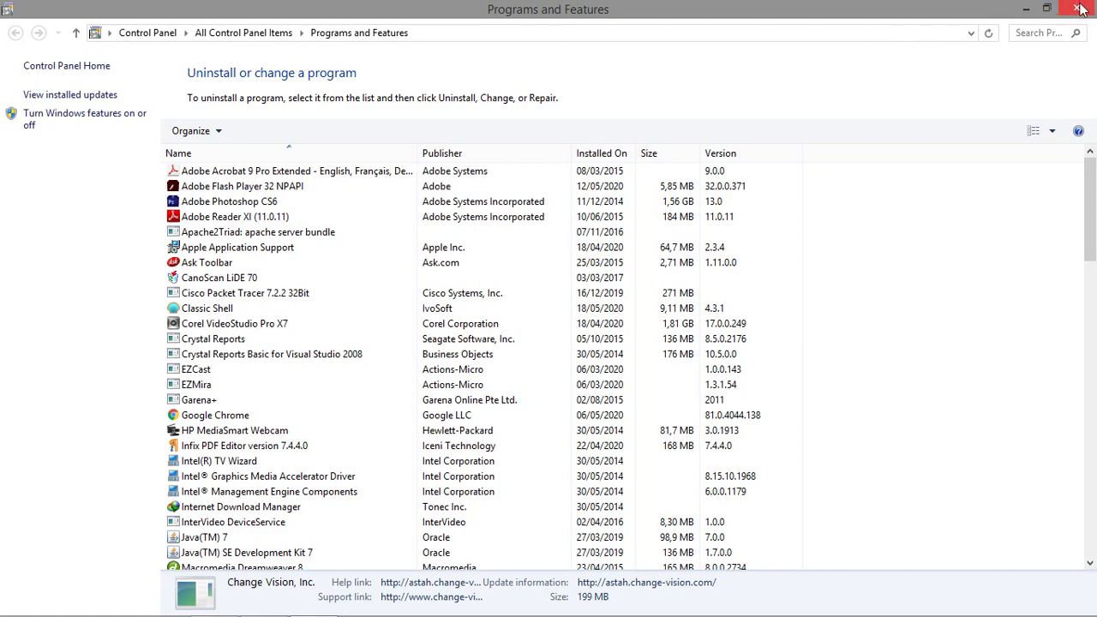
{"action": "left_click", "coordinate": [1078, 8]}
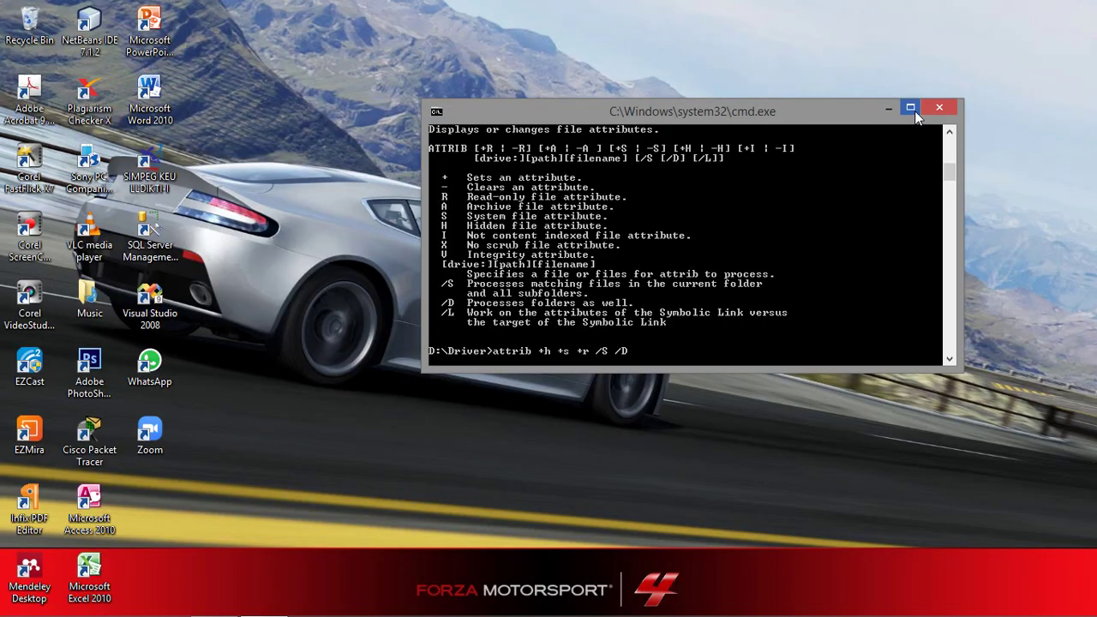